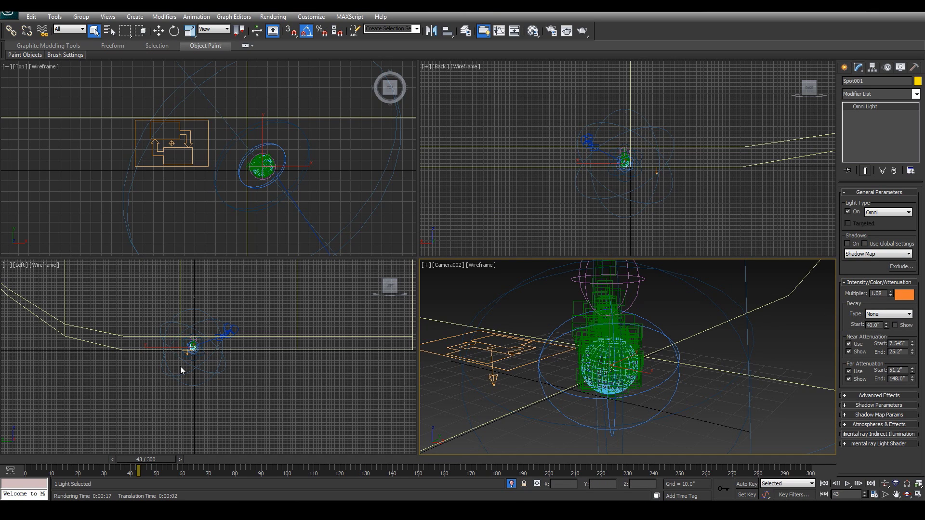
Open Particle View and paste a copy of PF Source 001 beside the original flow
mouse_move(140, 459)
left_mouse_down()
mouse_move(80, 456)
mouse_move(147, 455)
left_mouse_up()
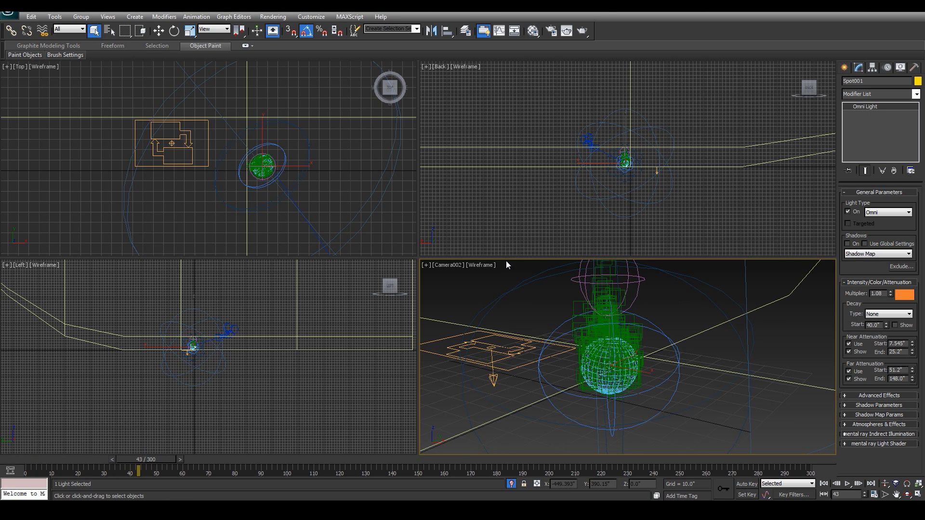
key("6")
left_click_drag(185, 169, 121, 186)
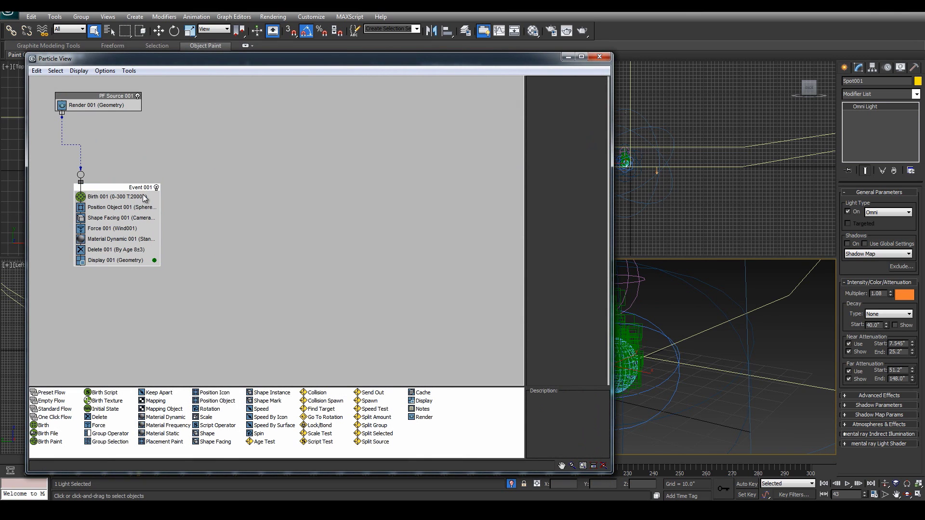
left_click(88, 95)
right_click(87, 99)
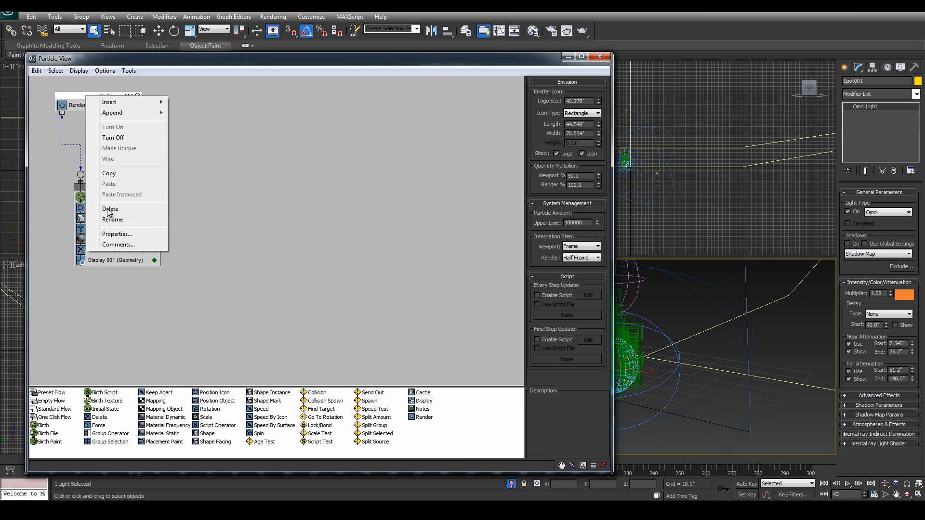
left_click(109, 174)
right_click(230, 154)
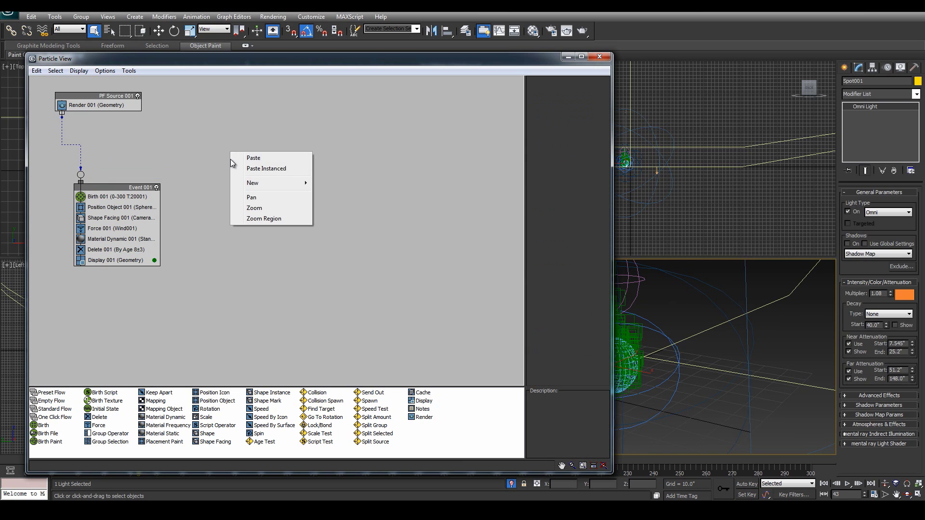
left_click(253, 158)
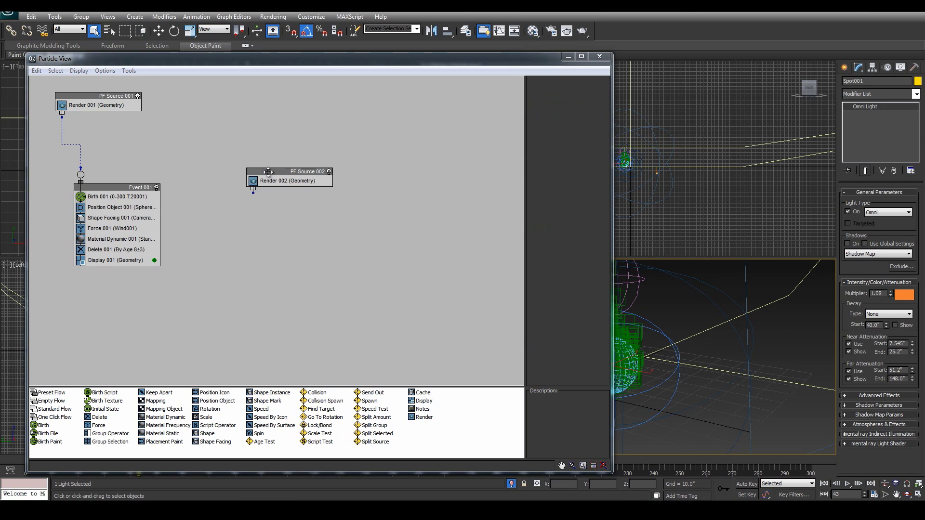
left_click_drag(268, 172, 246, 123)
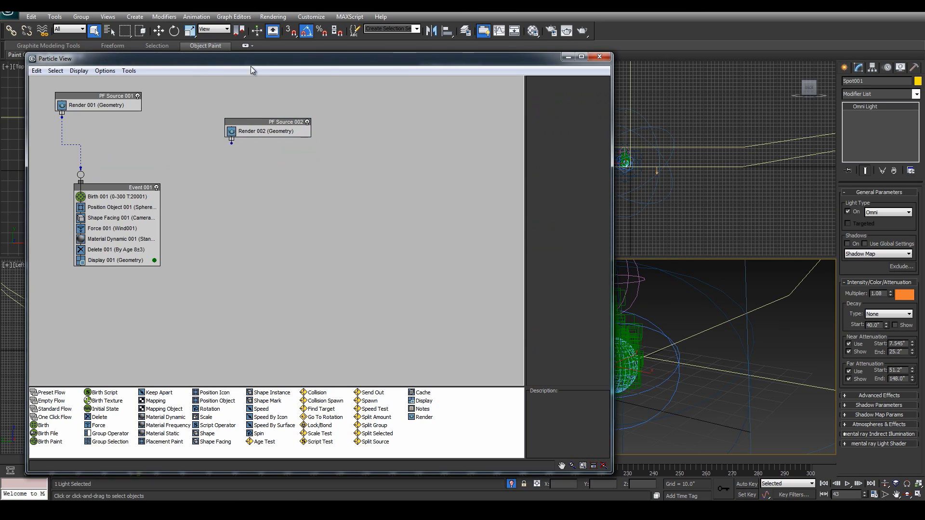
Duplicate Event 001, place the copy below PF Source 002 and wire the two together
left_click_drag(109, 189, 107, 191)
right_click(108, 191)
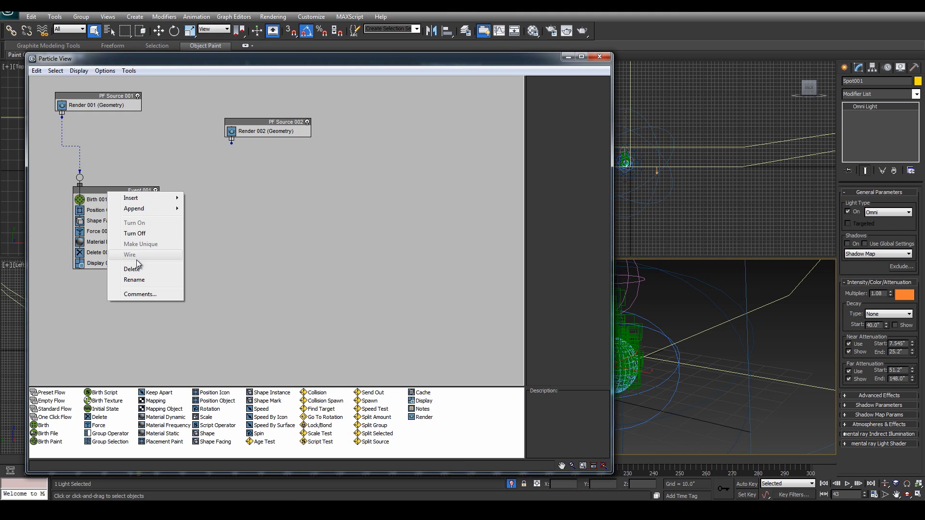
left_click(98, 190)
right_click(108, 191)
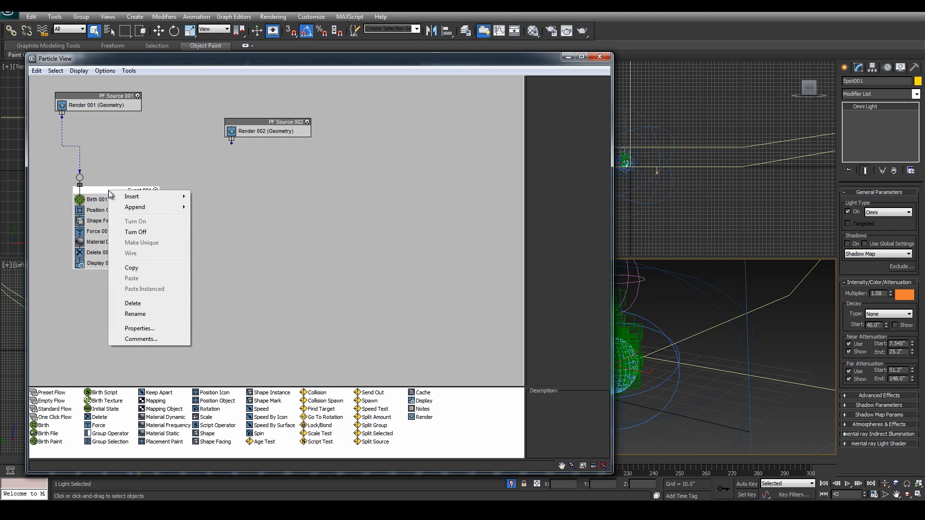
left_click(130, 268)
right_click(261, 227)
left_click(293, 231)
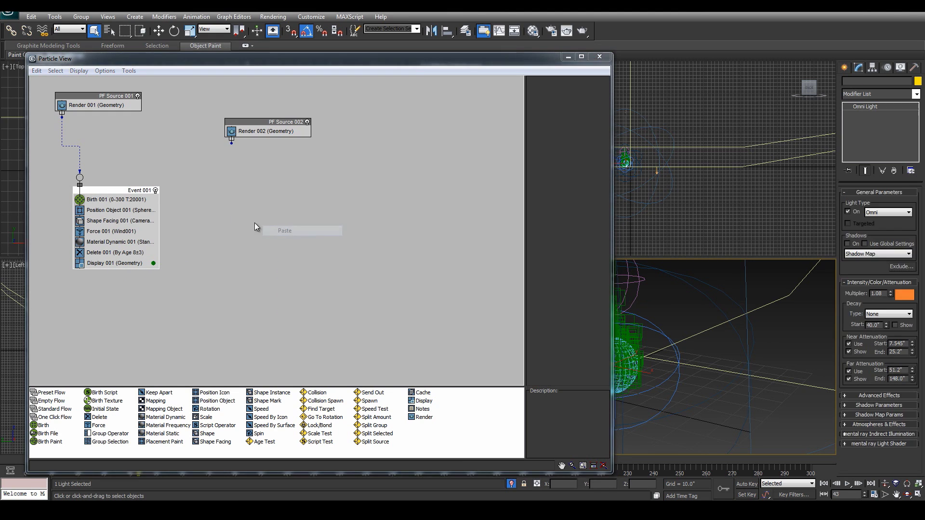
left_click_drag(305, 243, 275, 217)
left_click_drag(231, 142, 255, 206)
Turn off Event 001 and PF Source 001, and shift Event 002 slightly upward
left_click(155, 191)
left_click(138, 97)
left_click_drag(298, 211, 294, 198)
Create a new event containing only a Display operator and place it below and beside Event 002
right_click(385, 293)
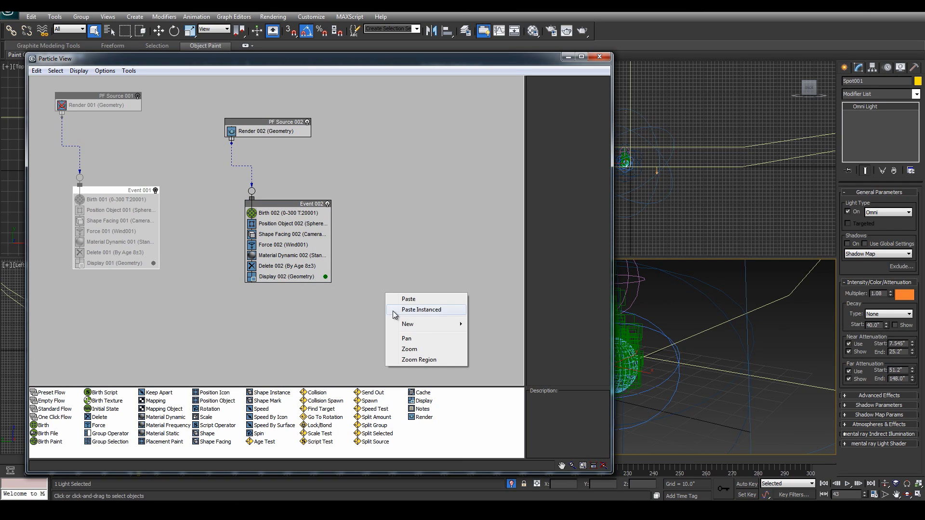
mouse_move(408, 325)
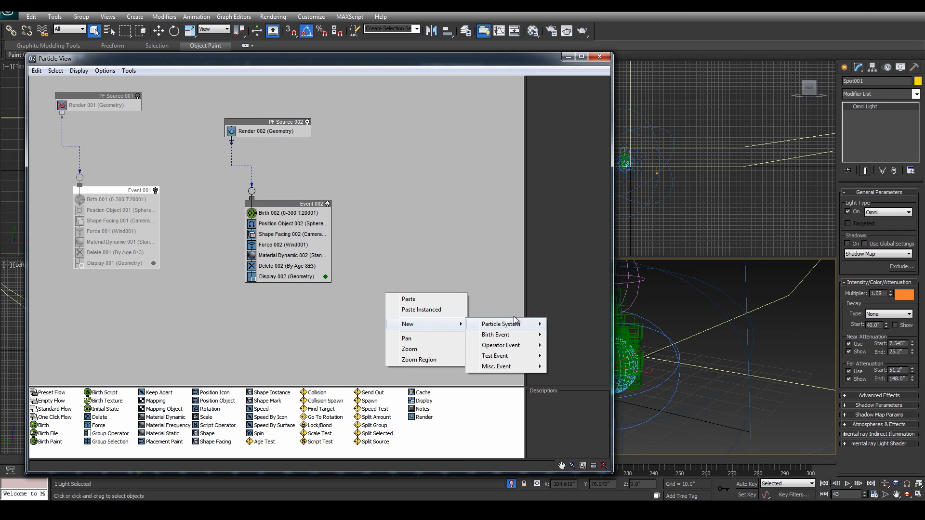
mouse_move(523, 368)
left_click(576, 375)
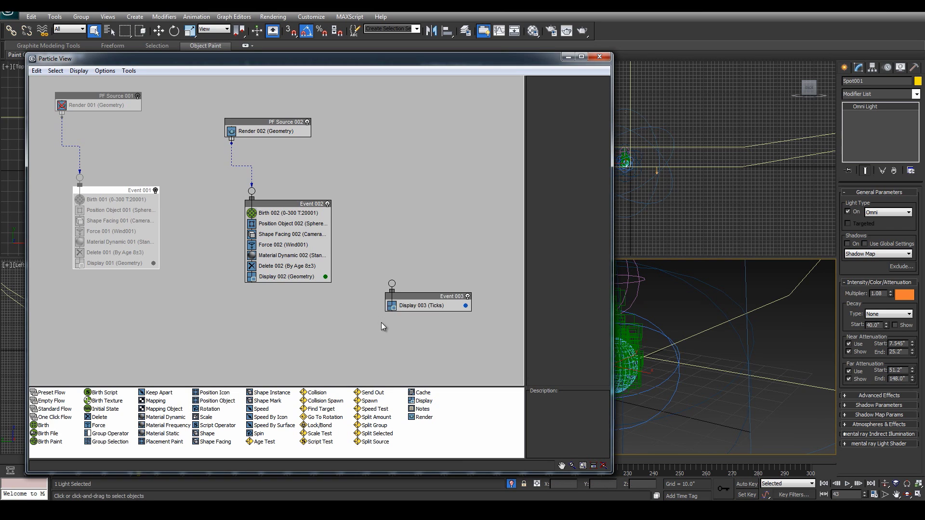
left_click_drag(403, 296, 359, 316)
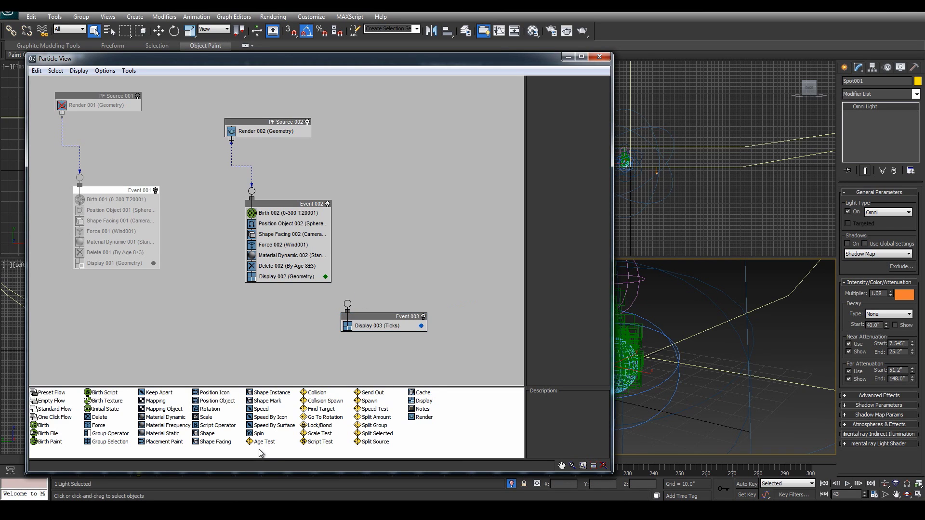
Append an Age Test to the end of Event 002 and reposition the second flow's nodes
left_click_drag(262, 442, 270, 282)
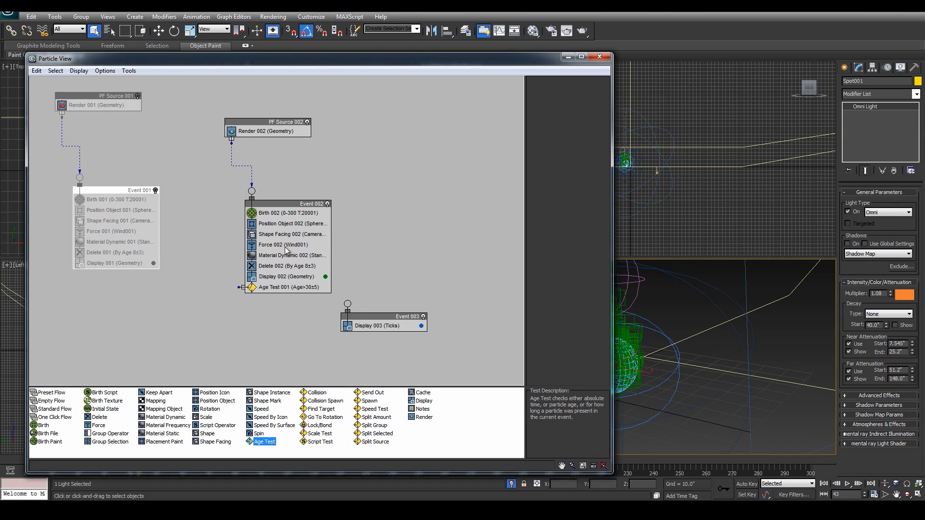
left_click_drag(285, 199, 298, 183)
left_click_drag(257, 124, 254, 105)
Set the Age Test value to 9 with variation 2 and wire its output to Event 003
left_click(296, 267)
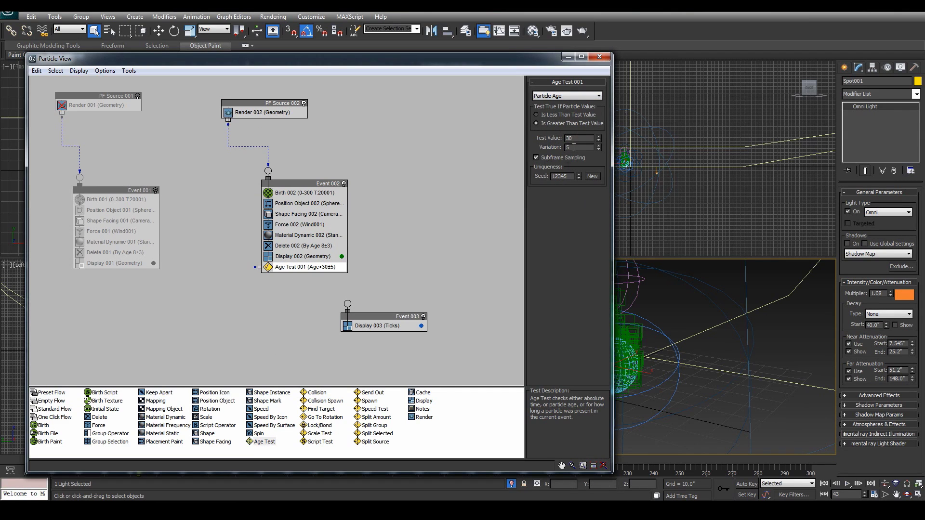
left_click(281, 246)
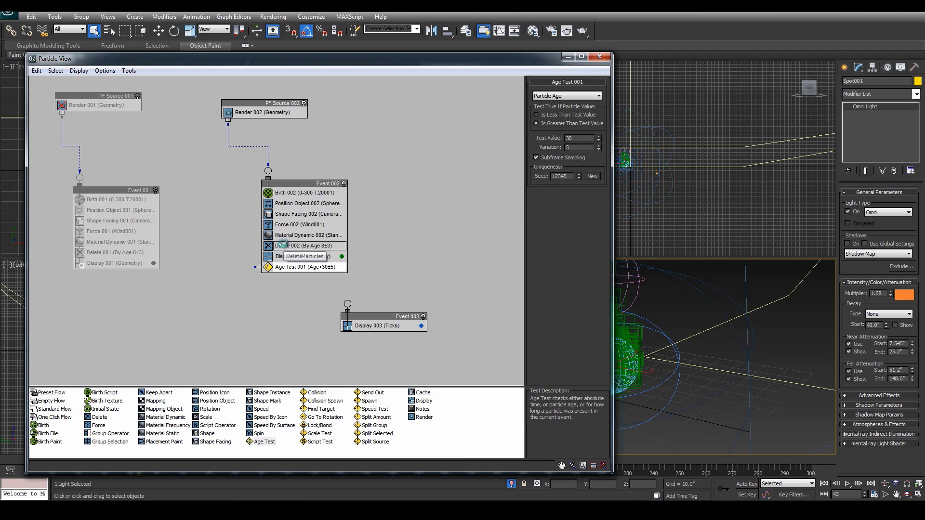
left_click(271, 267)
type("9")
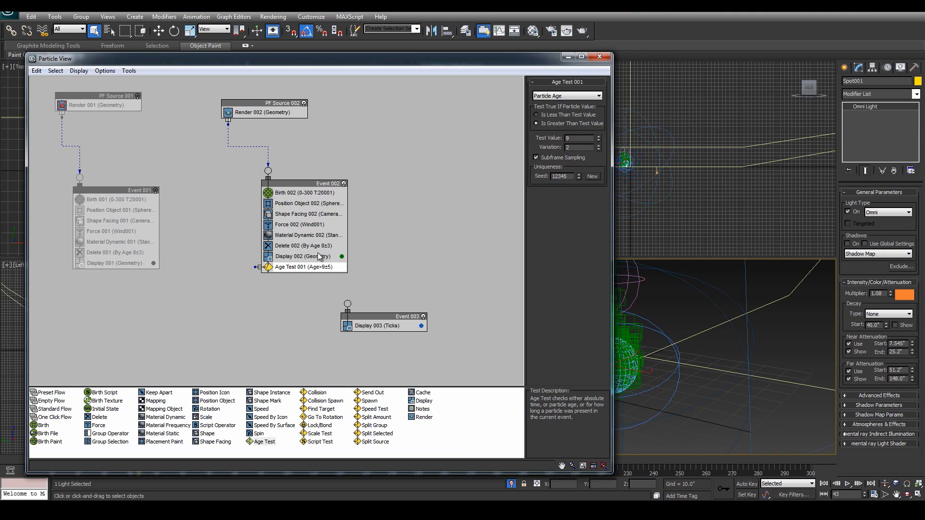
left_click_drag(256, 267, 347, 303)
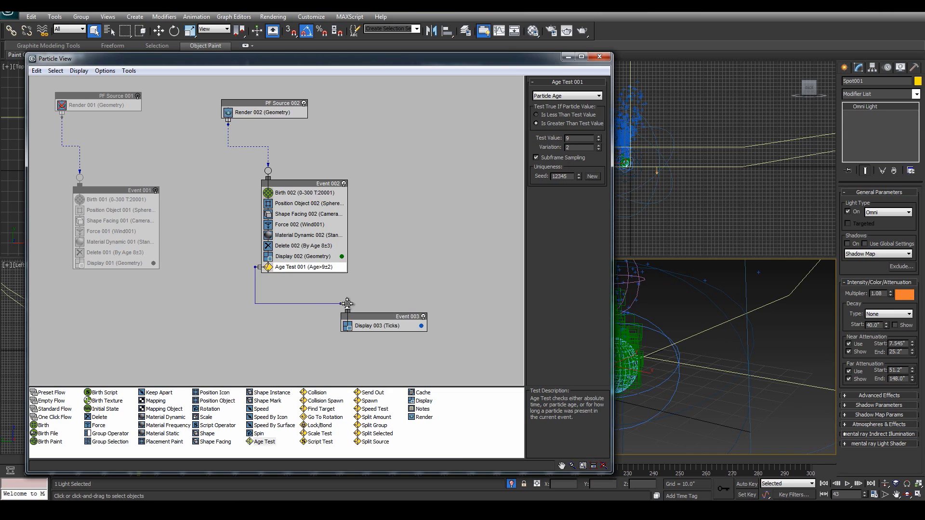
Turn off Display 002 and scrub the animation to frame 92 to check the particles passed to Event 003
left_click_drag(427, 61, 320, 63)
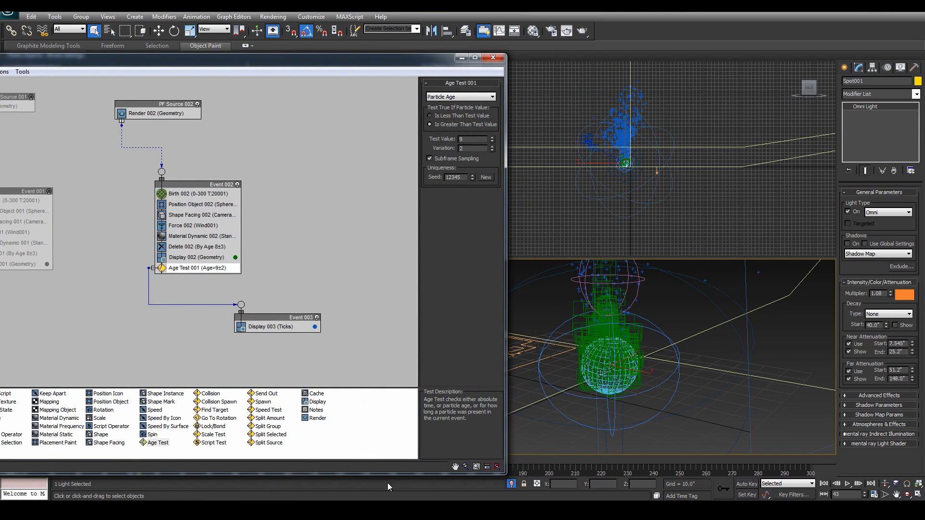
left_click(161, 257)
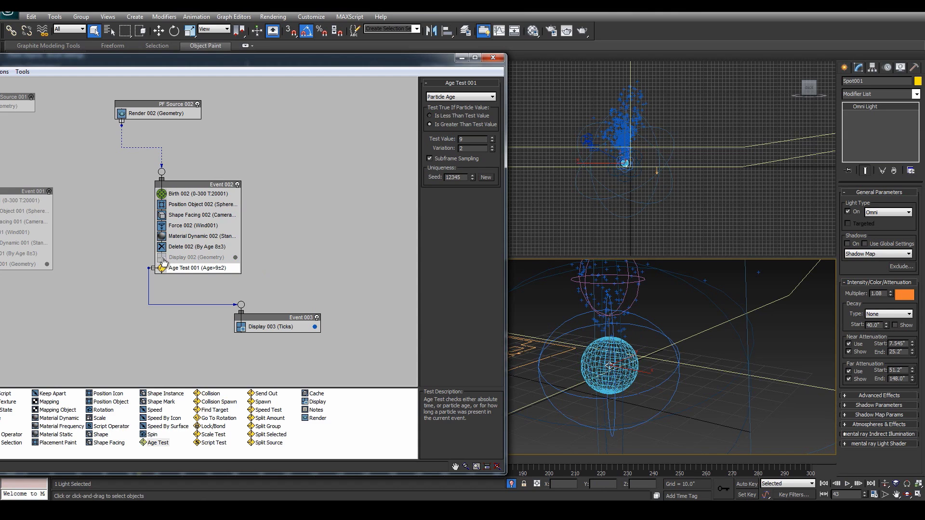
left_click_drag(322, 61, 332, 37)
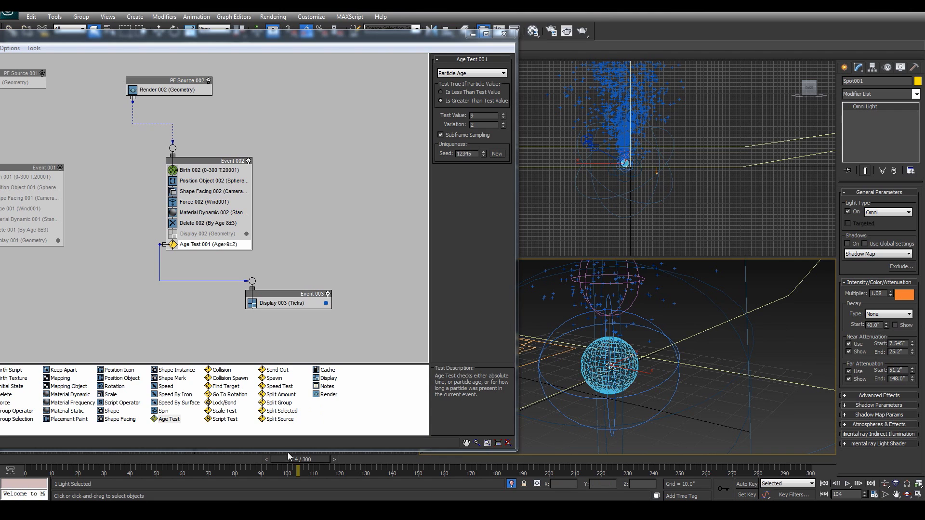
mouse_move(297, 459)
left_mouse_down()
mouse_move(207, 448)
mouse_move(404, 435)
mouse_move(288, 434)
mouse_move(237, 343)
left_mouse_up()
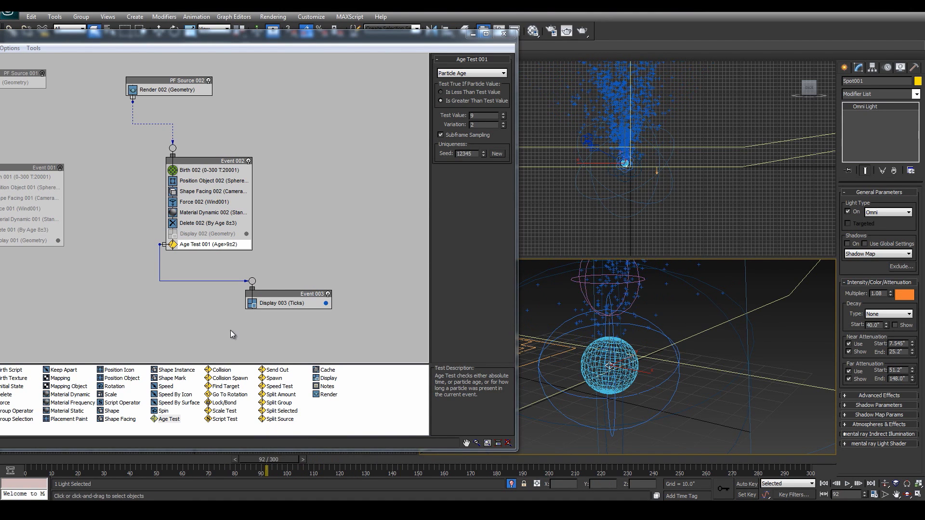
Move Event 003 closer beneath Event 002 and add a Force operator below its Display operator
left_click_drag(283, 293, 230, 296)
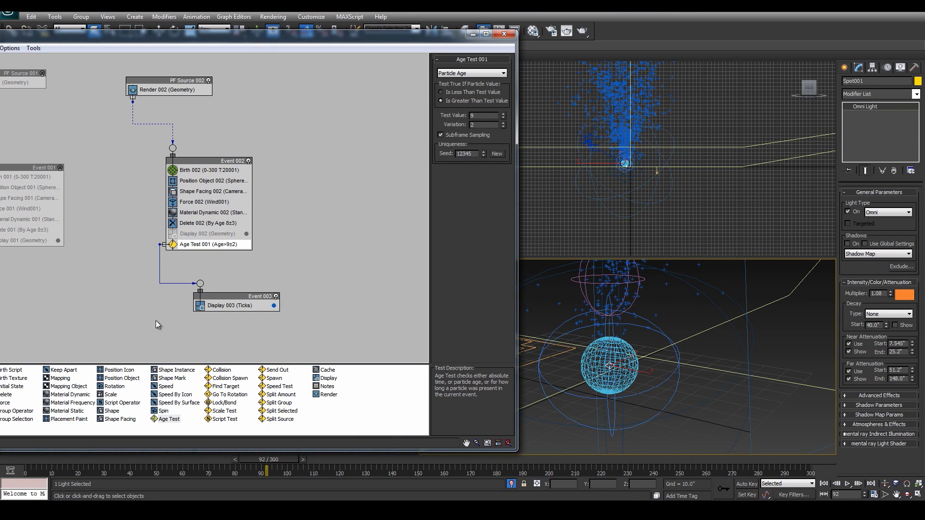
left_click_drag(225, 38, 307, 39)
left_click_drag(83, 402, 311, 314)
Narrow Particle View, clear the scene selection and create a Drag space warp beside the sphere in the camera viewport
double_click(600, 339)
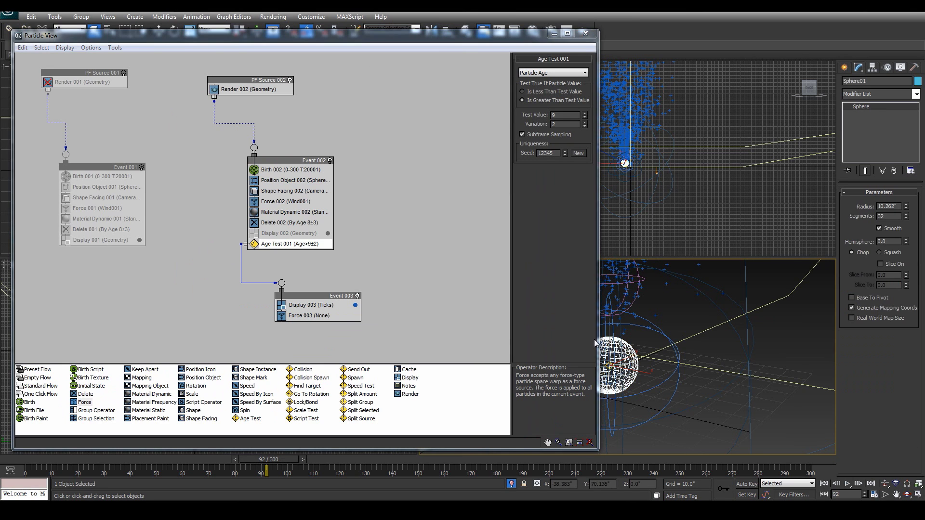
left_click_drag(599, 338, 513, 340)
left_click(540, 403)
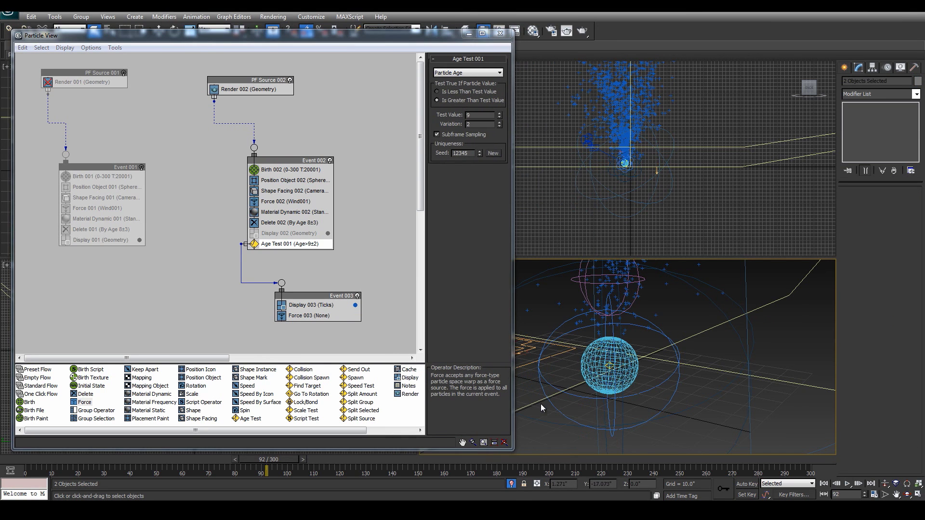
left_click(844, 67)
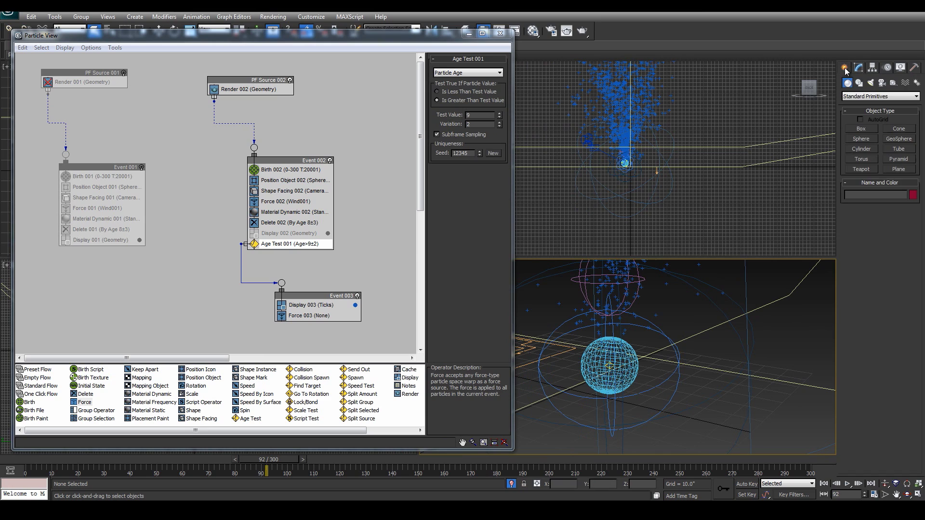
left_click(905, 84)
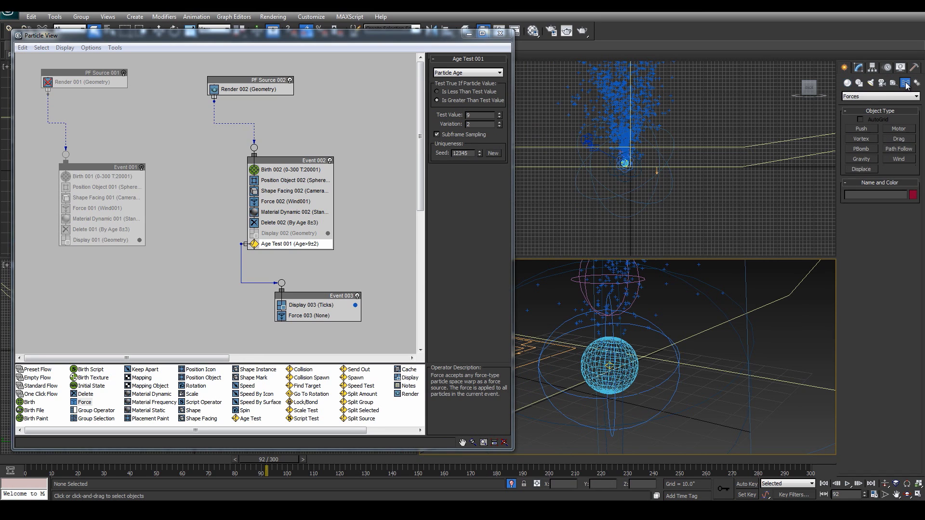
left_click(898, 140)
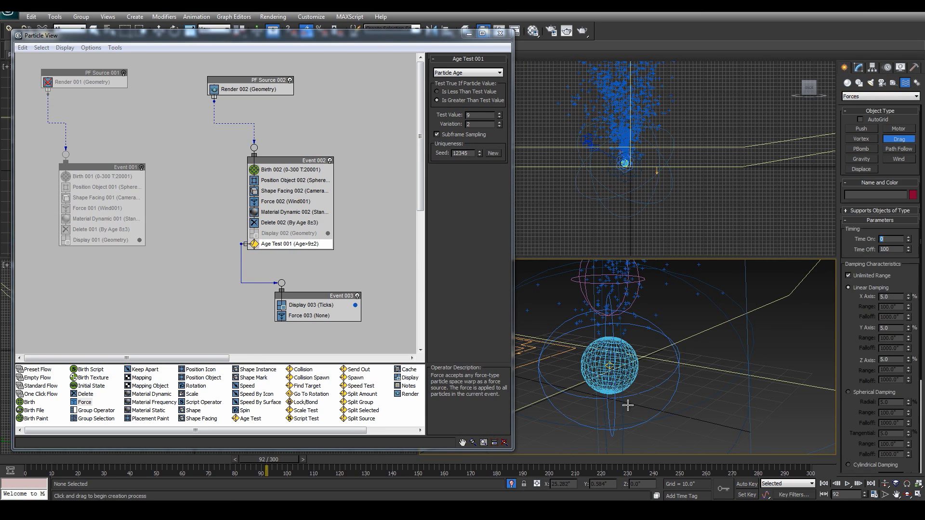
left_click_drag(647, 399, 674, 422)
Align the Drag space warp with the sphere in the top view and raise it above the sphere to about Z 28.6"
left_click_drag(377, 39, 363, 233)
middle_click_drag(297, 185, 303, 175)
key("w")
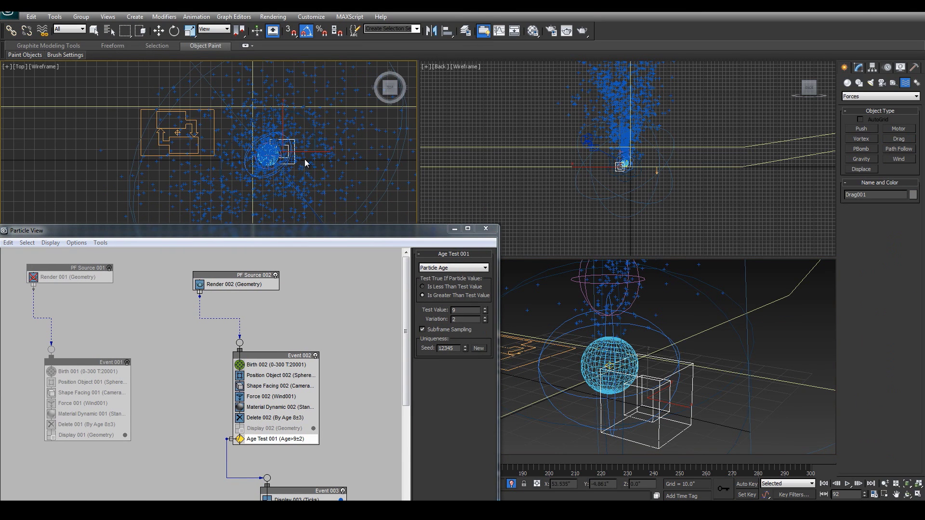
left_click_drag(298, 144, 285, 146)
middle_click_drag(608, 174, 628, 133)
scroll(600, 191, "up", 6)
scroll(599, 188, "up", 4)
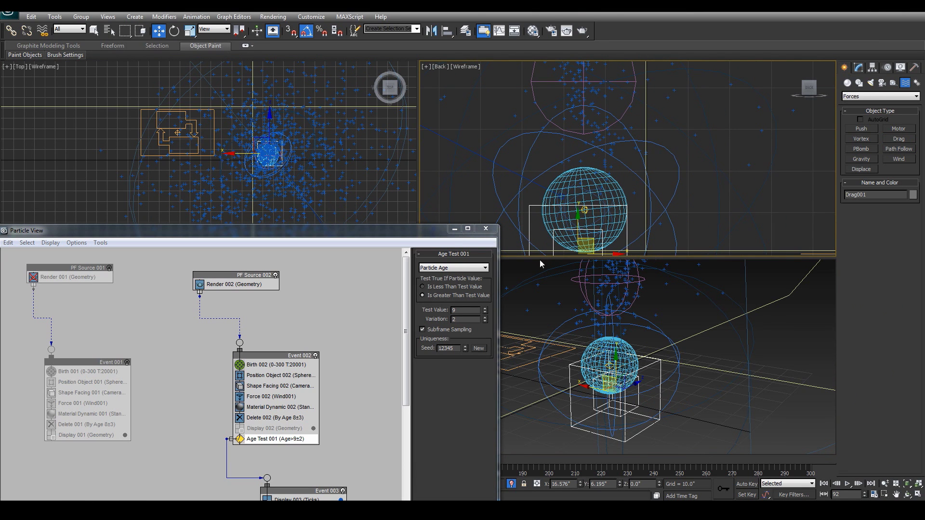
left_click_drag(578, 230, 609, 139)
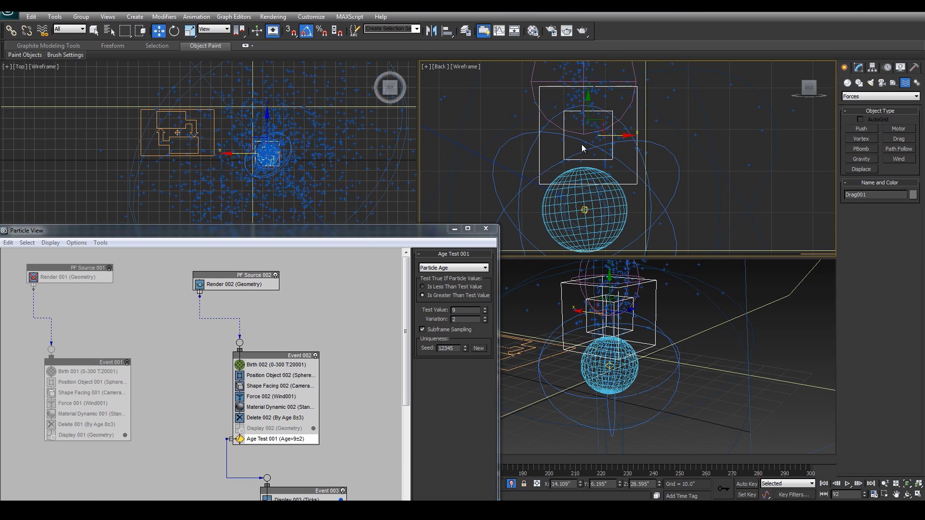
Add the Drag space warp to the Force 003 operator in Event 003
left_click_drag(364, 236, 343, 78)
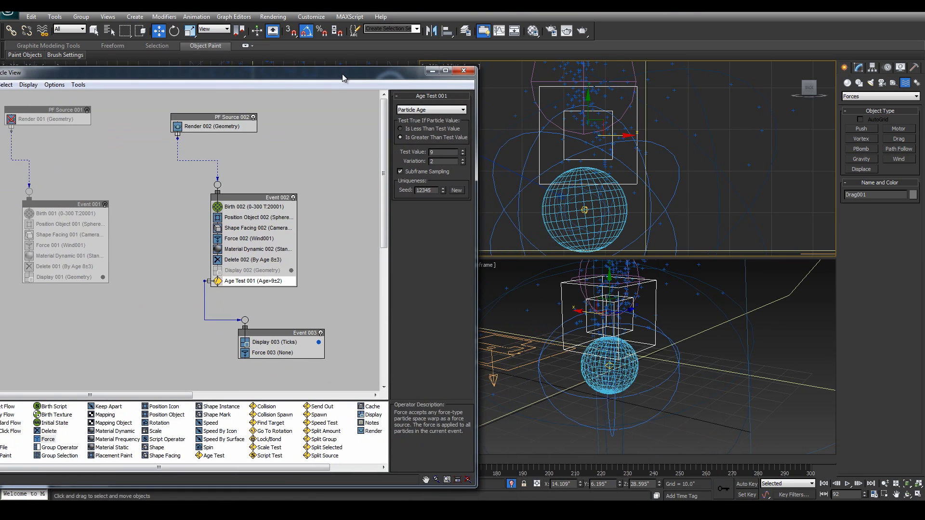
left_click(269, 353)
left_click(405, 152)
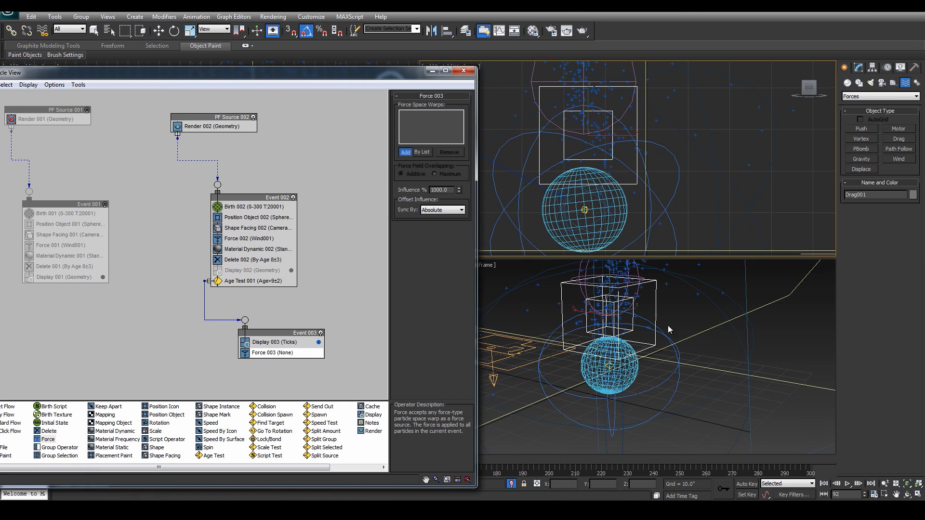
left_click(656, 318)
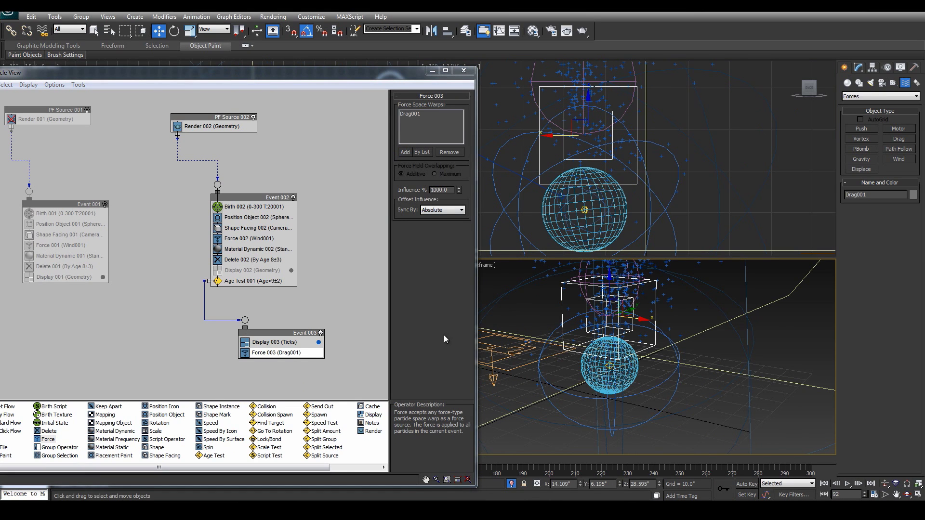
Switch the Drag space warp to Spherical Damping with Radial and Tangential damping both at 100%
left_click(859, 67)
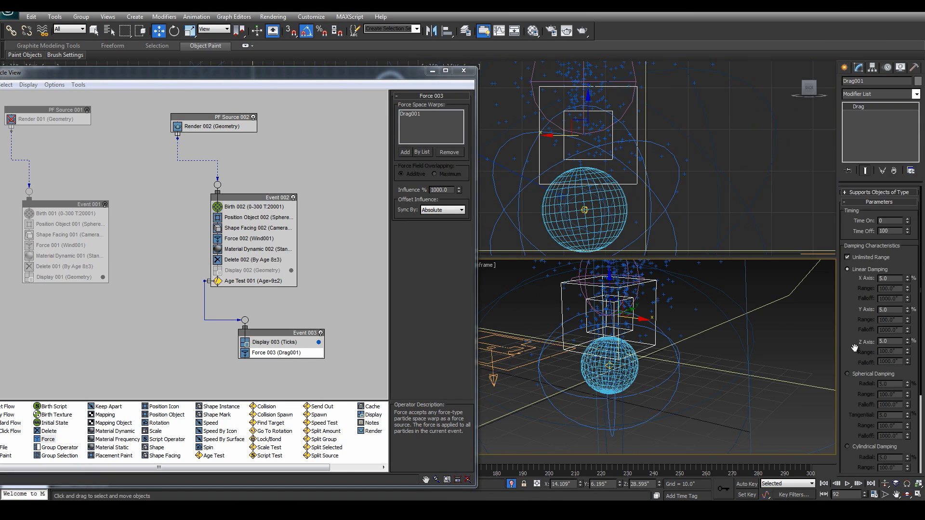
left_click(849, 376)
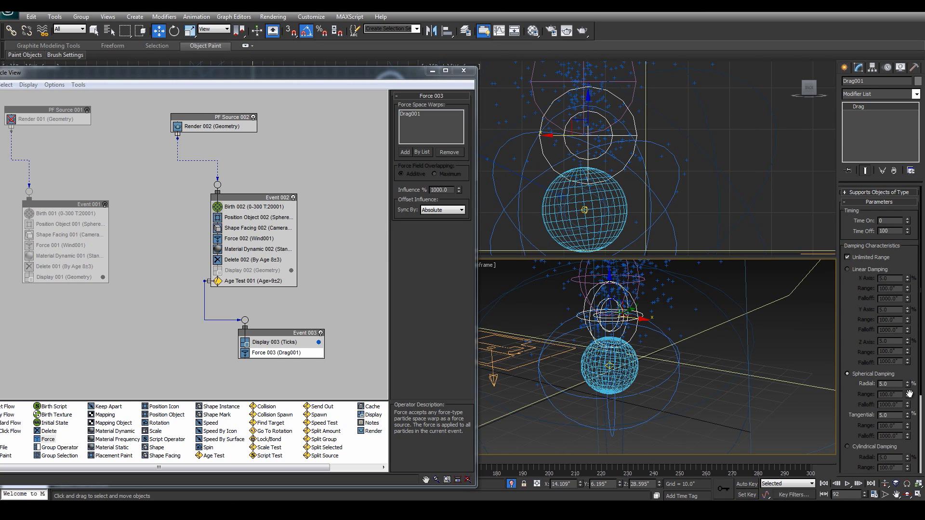
left_click_drag(907, 386, 921, 313)
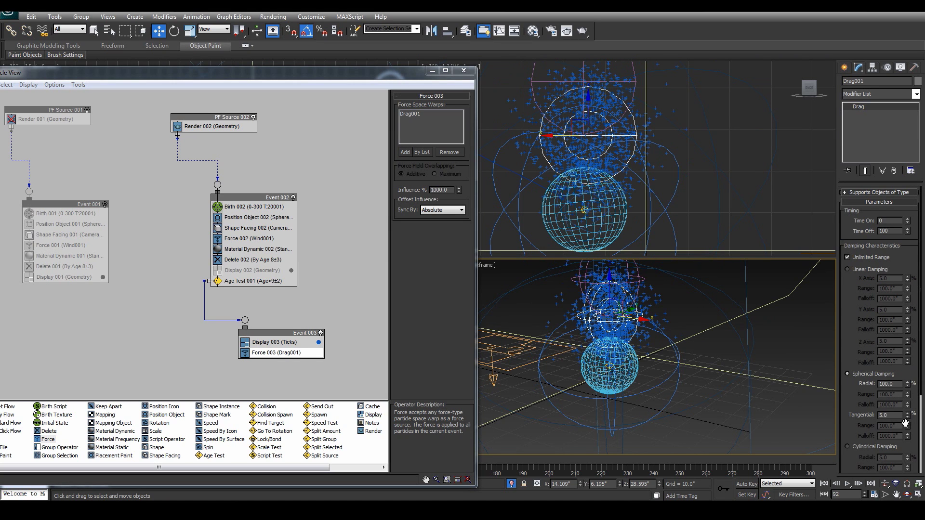
left_click_drag(907, 415, 906, 191)
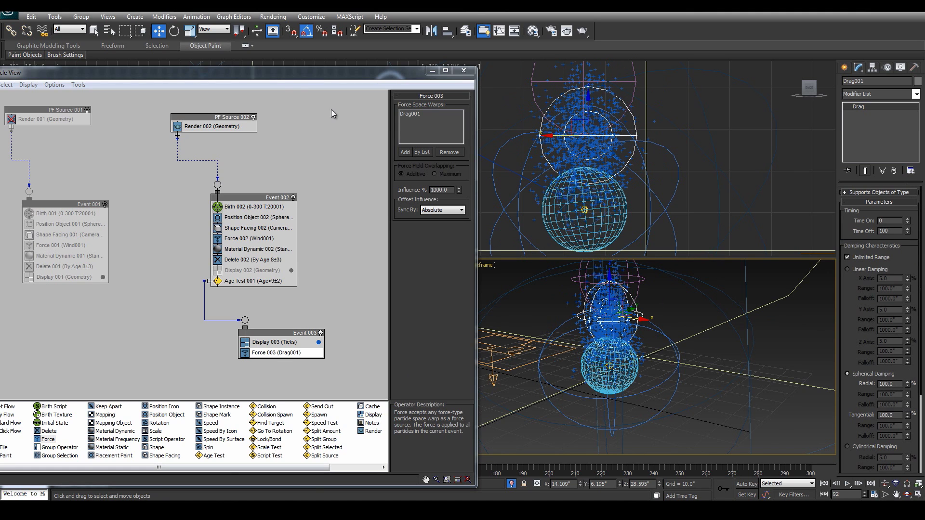
Set the Drag space warp's Time Off to 300 and scrub the timeline to check the particle motion
left_click_drag(281, 70, 300, 33)
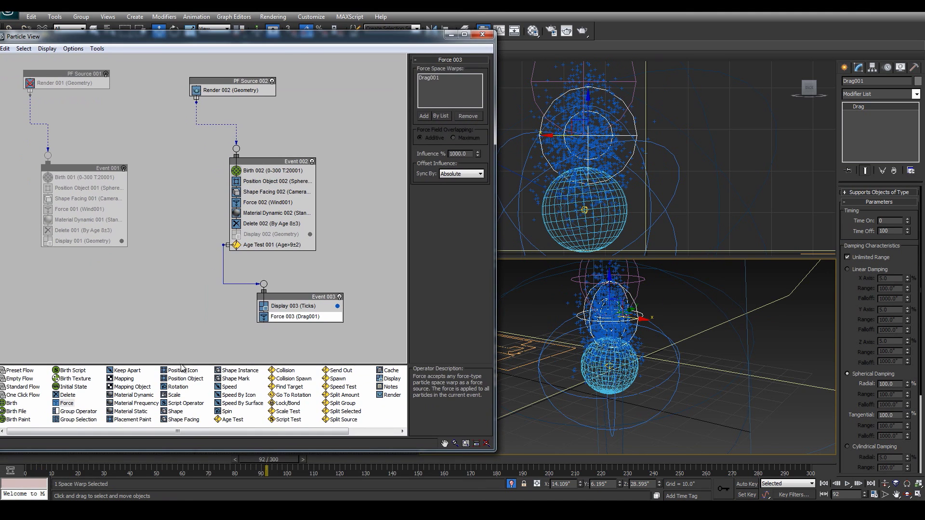
left_click_drag(267, 461, 345, 452)
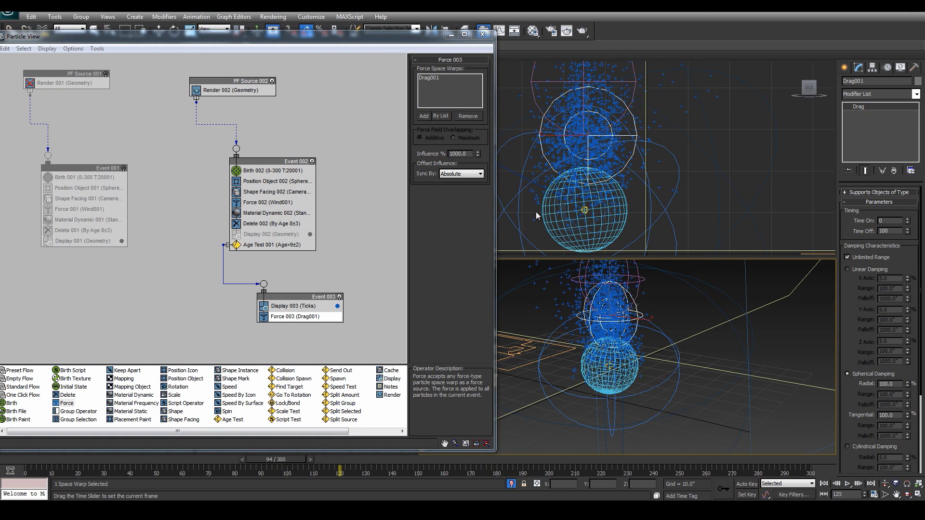
key("w")
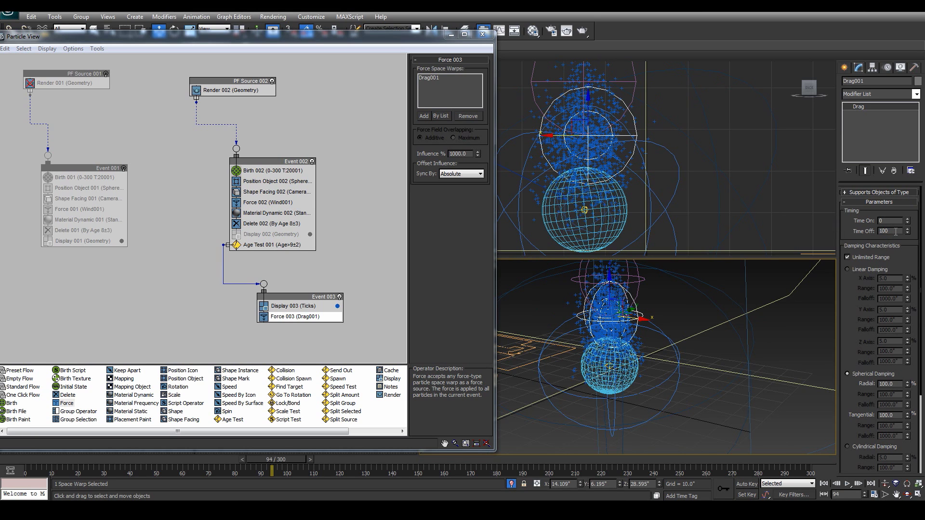
type("300")
key("Return")
left_click_drag(285, 462, 333, 446)
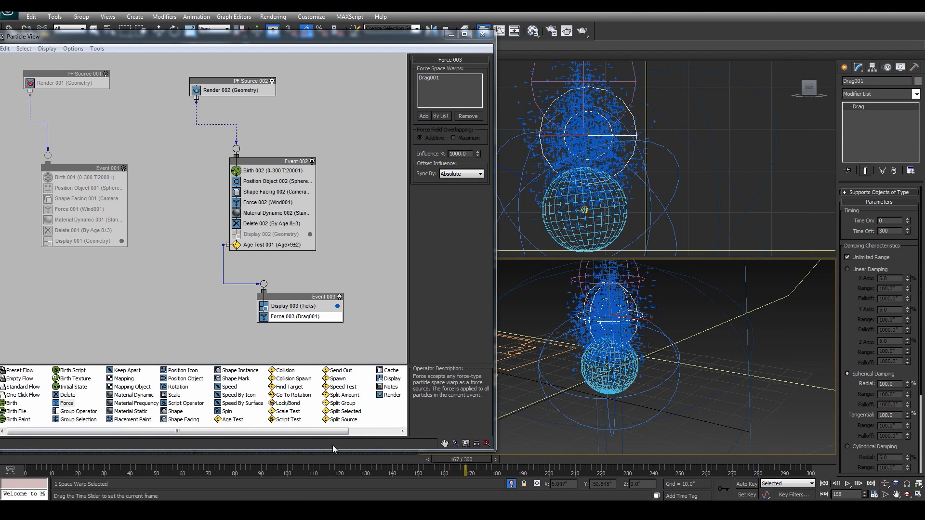
key("w")
Rearrange PF Source 002, Event 002 and Event 003 more compactly in the particle flow diagram
left_click_drag(263, 160, 244, 155)
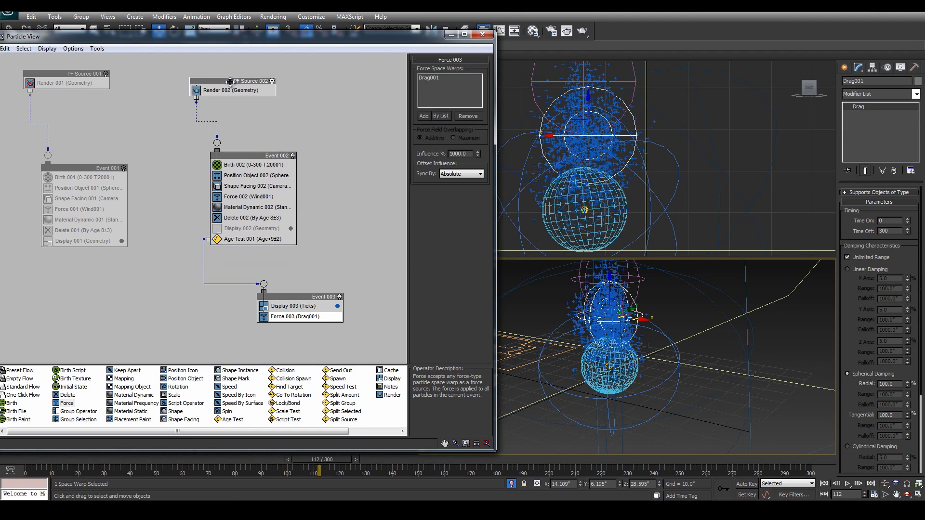
left_click_drag(230, 81, 196, 76)
left_click_drag(236, 155, 213, 141)
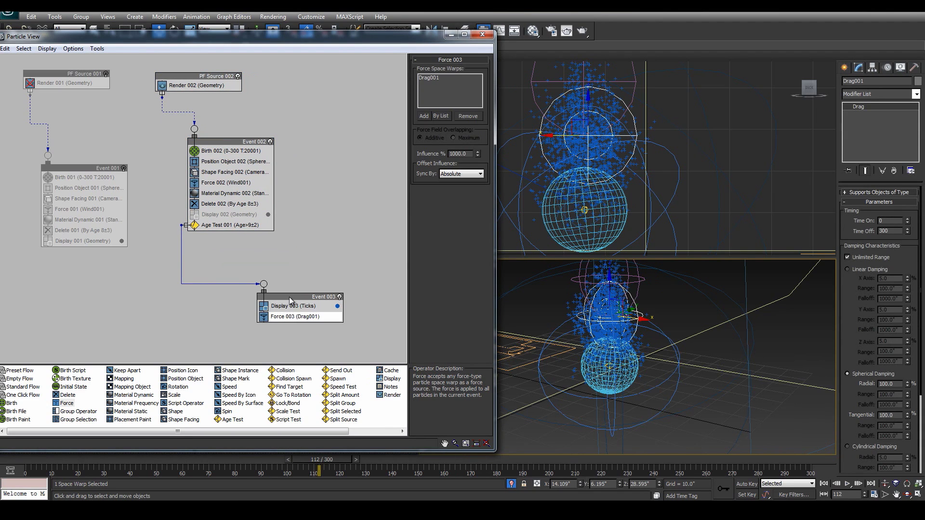
left_click_drag(290, 297, 261, 286)
Create a Wind space warp on the ground beside the sphere in the perspective view and shift it to about X 33.5", Y 8.3"
left_click(844, 67)
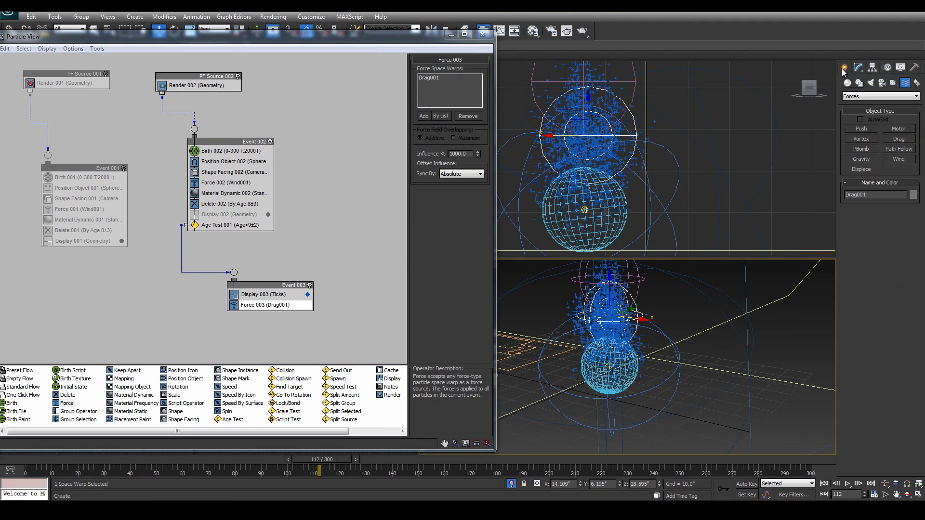
left_click(900, 162)
left_click_drag(655, 392, 710, 423)
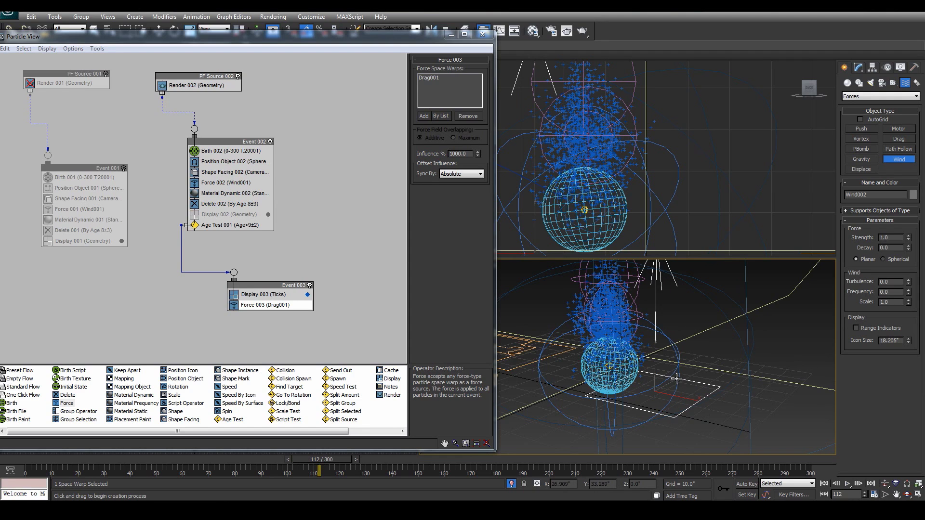
key("w")
left_click_drag(688, 386, 710, 315)
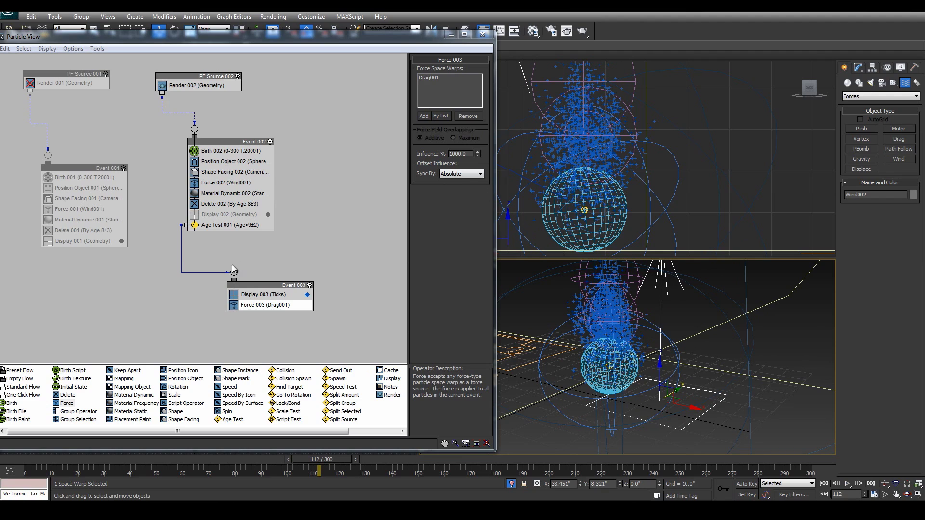
Move Event 003 closer to Event 002, replace its Drag force operator with an empty Force operator and add a second Force operator below
mouse_move(258, 286)
left_mouse_down()
mouse_move(236, 275)
mouse_move(245, 275)
left_mouse_up()
left_click_drag(67, 410, 250, 296)
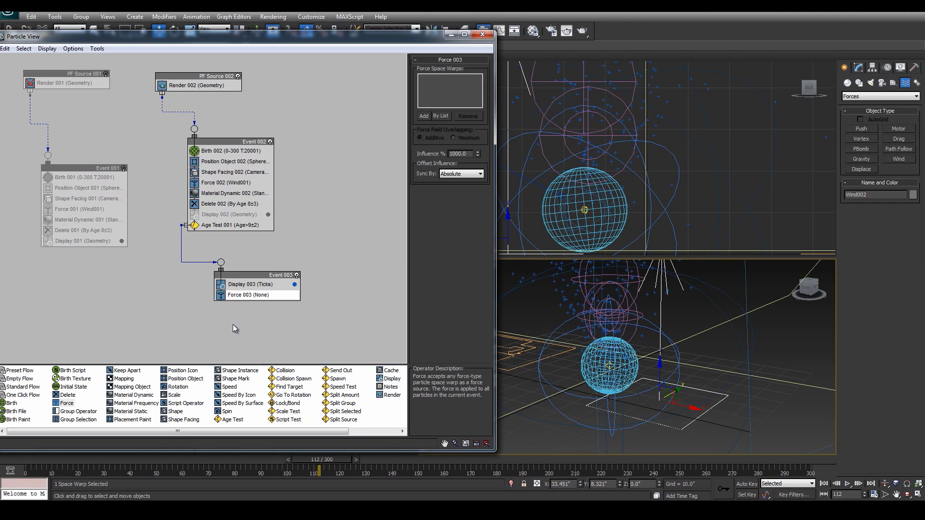
left_click_drag(61, 405, 246, 300)
Add the new Wind space warp to the Force 003 operator and scrub the timeline to review the particles in the back view
left_click(423, 117)
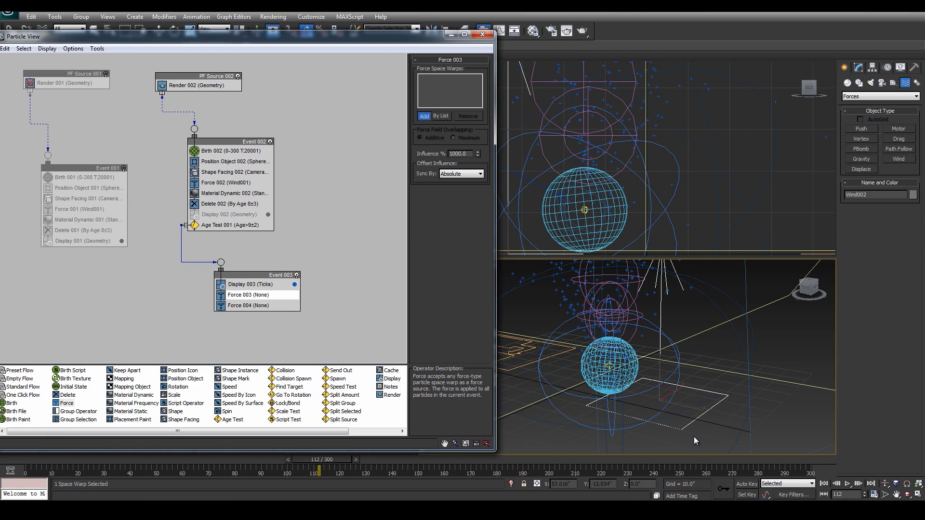
left_click(694, 419)
middle_click_drag(610, 205, 642, 209)
scroll(643, 209, "down", 7)
right_click(765, 144)
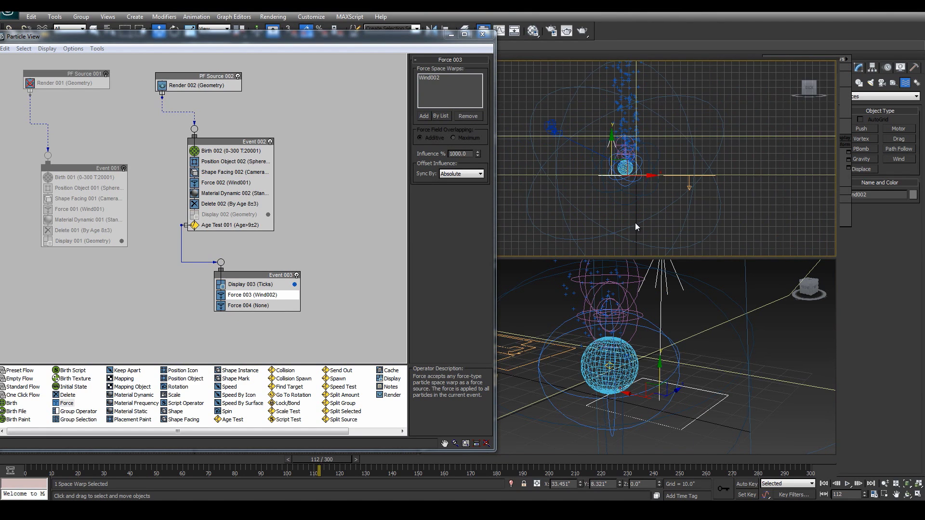
left_click_drag(339, 461, 224, 443)
key("w")
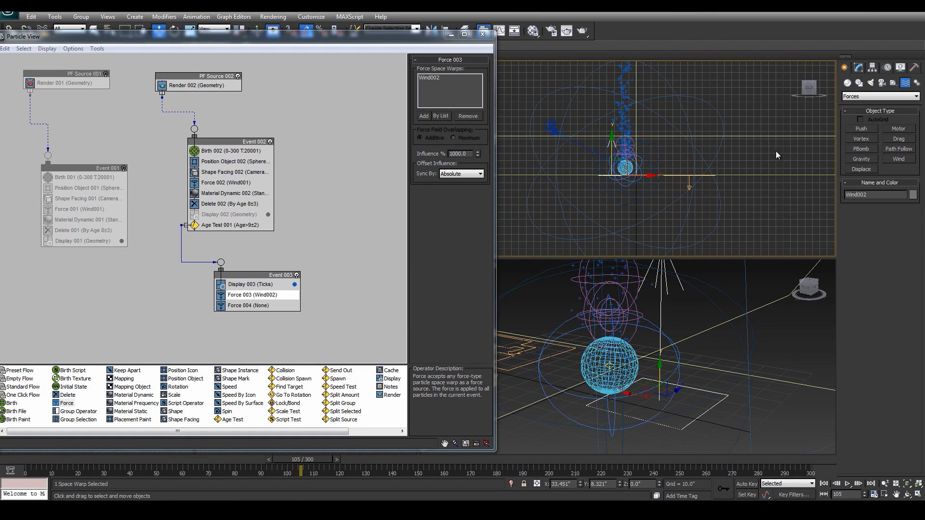
Set the new Wind's Strength to 0.3 and play the animation from frame 0 to check the effect
left_click(860, 68)
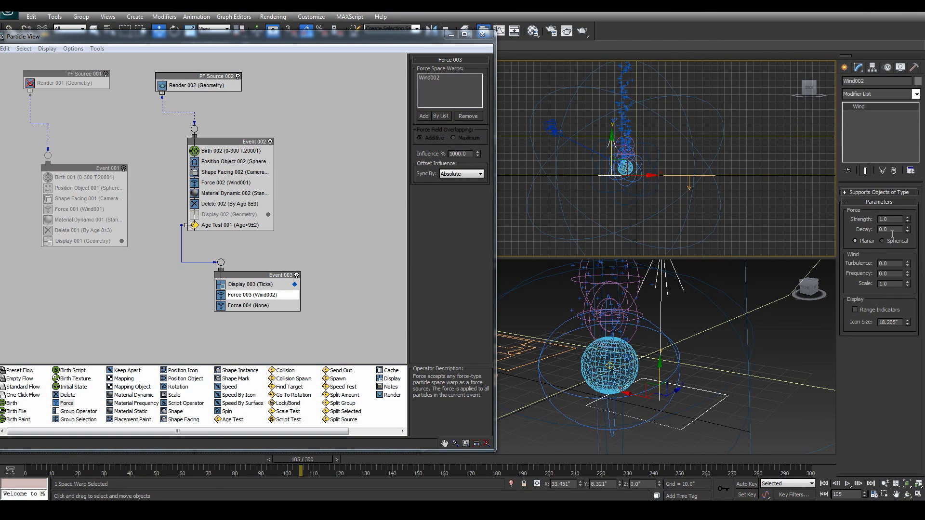
type("0.3")
key("Return")
left_click_drag(304, 462, 28, 467)
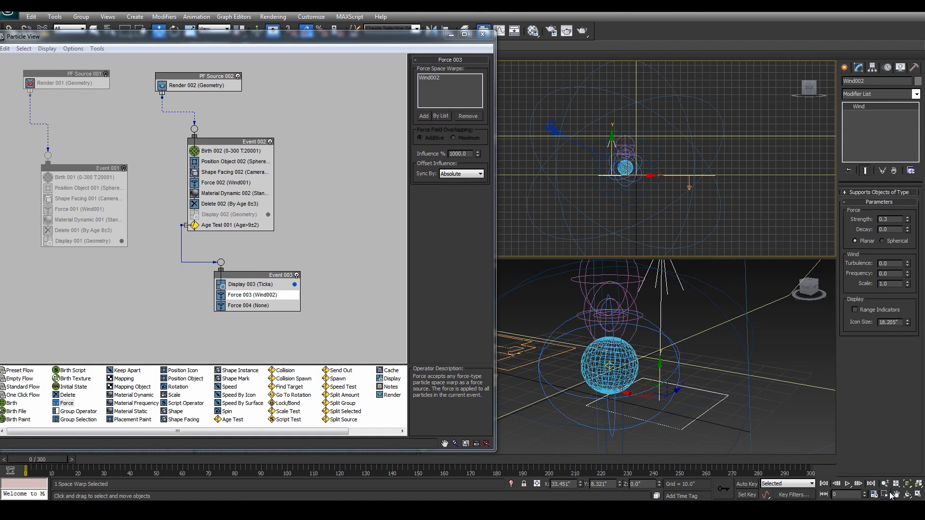
left_click(848, 484)
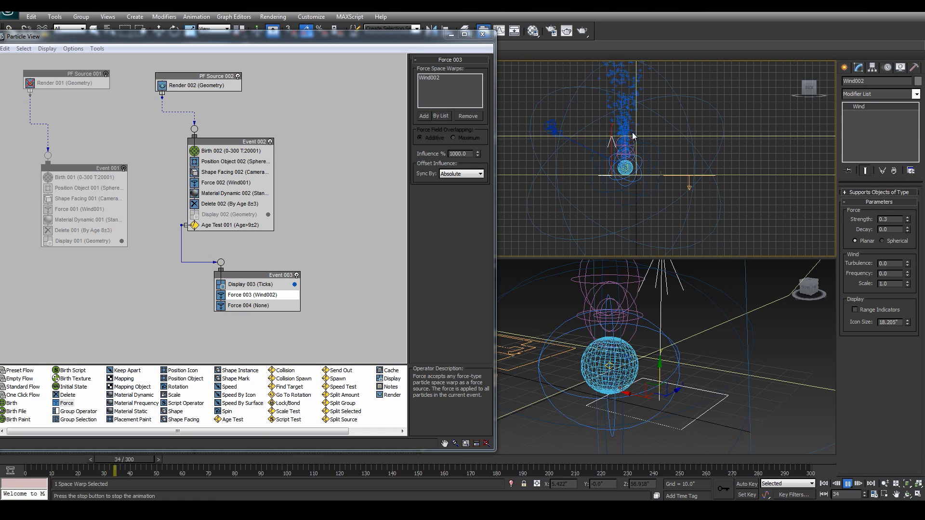
left_click(209, 464)
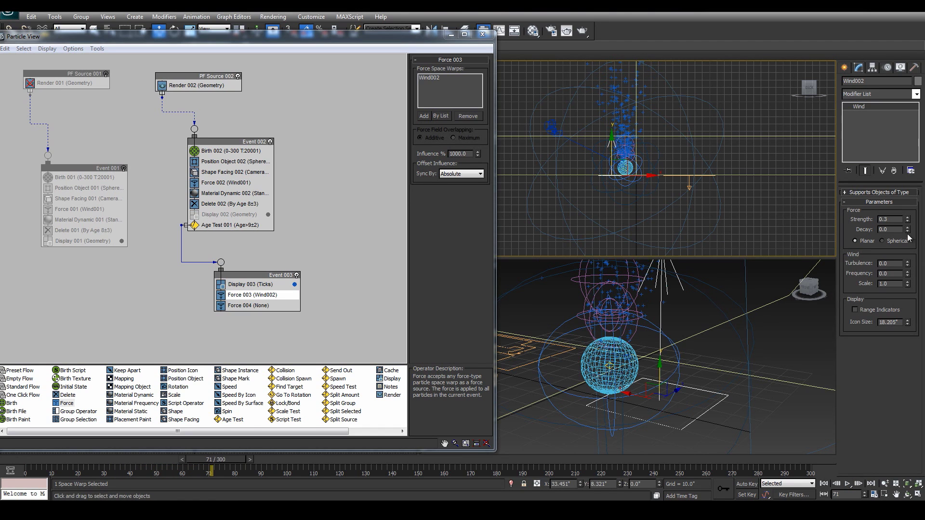
Lower the new Wind's Strength to 0.2 and play the animation again from an earlier frame
type("0.2")
key("Return")
left_click_drag(223, 460, 117, 461)
left_click(851, 485)
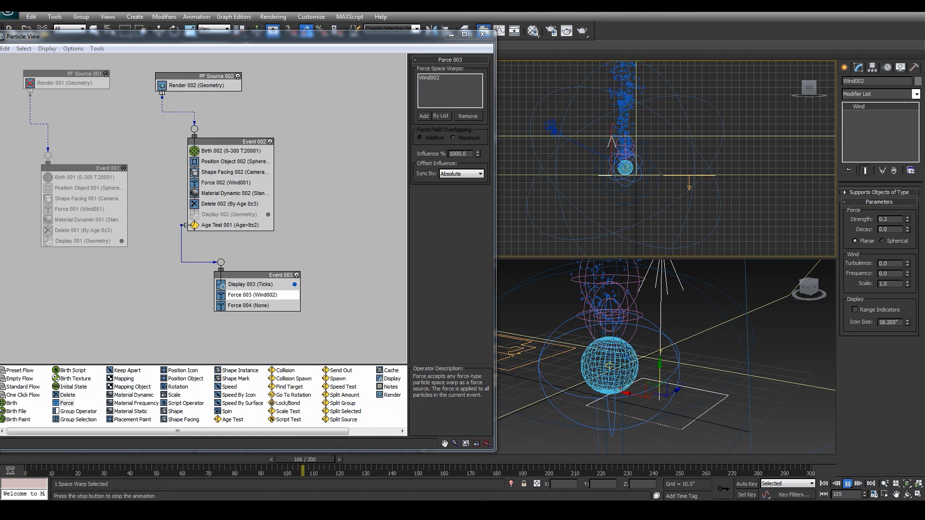
left_click(289, 460)
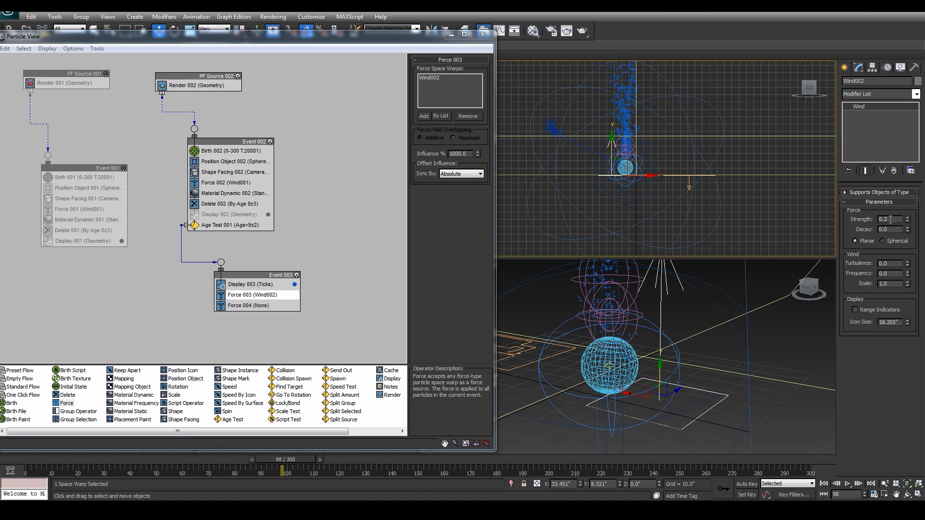
Reduce the new Wind's Strength to 0.05 and replay the animation to check the rising particles
type("0.05")
key("Return")
left_click_drag(276, 458, 101, 443)
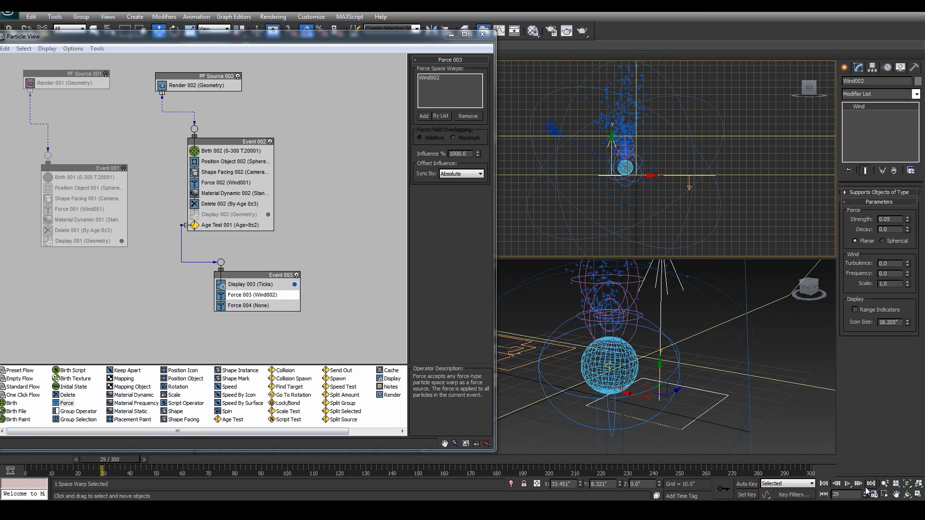
left_click(847, 484)
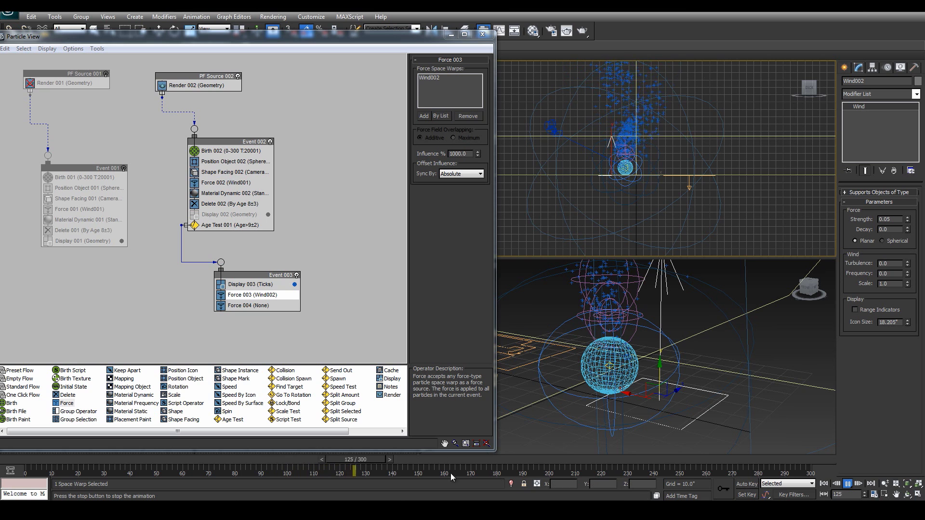
left_click_drag(404, 461, 258, 427)
key("w")
Set the new Wind's Turbulence to 0.5, Frequency to 1.0 and Scale to 0.1
left_click_drag(391, 35, 305, 179)
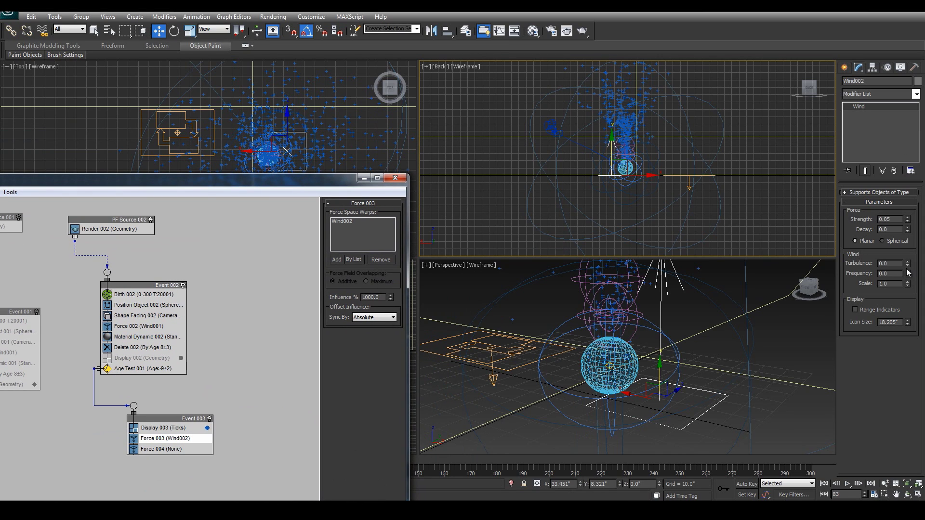
left_click(898, 263)
type("0.5")
key("Return")
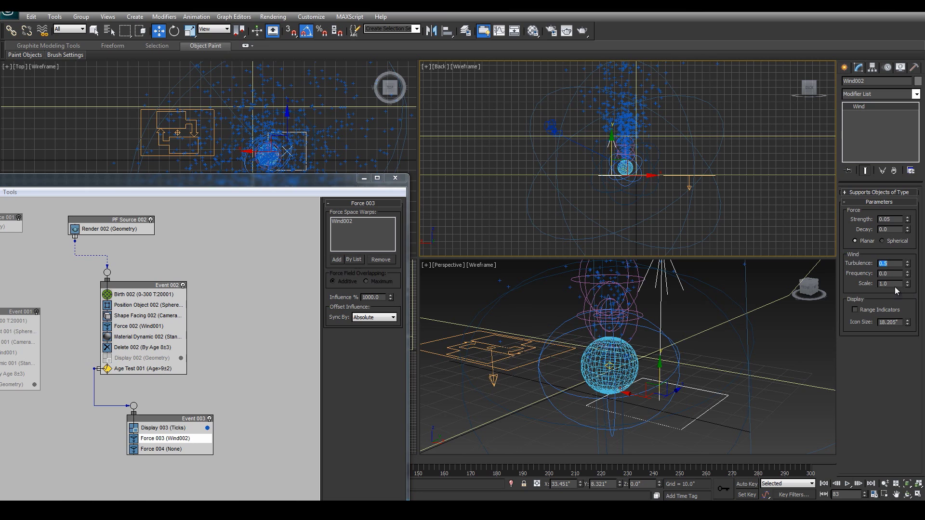
type(".1")
key("Return")
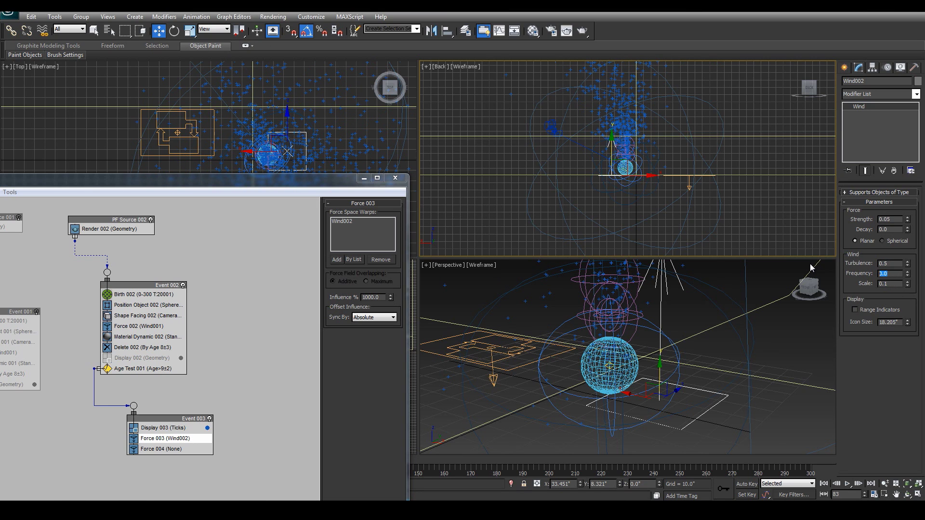
type("1")
key("Return")
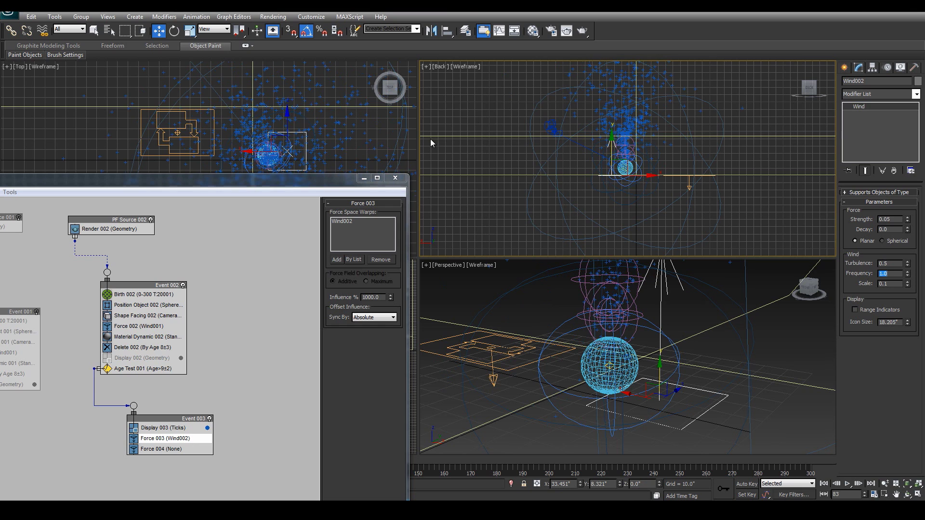
Uncover the timeline, play the animation from frame 0 and scrub back to examine the effect of the wind turbulence
left_click_drag(290, 181, 298, 77)
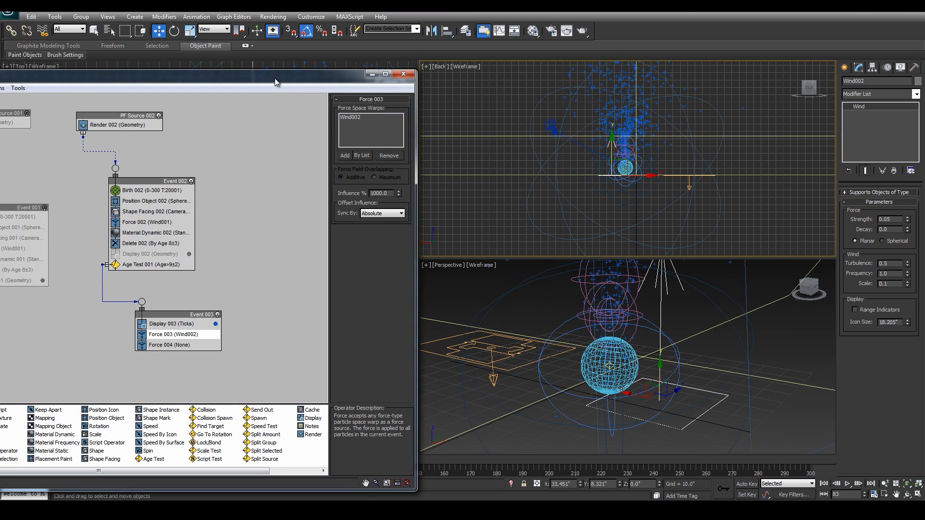
left_click_drag(253, 74, 235, 42)
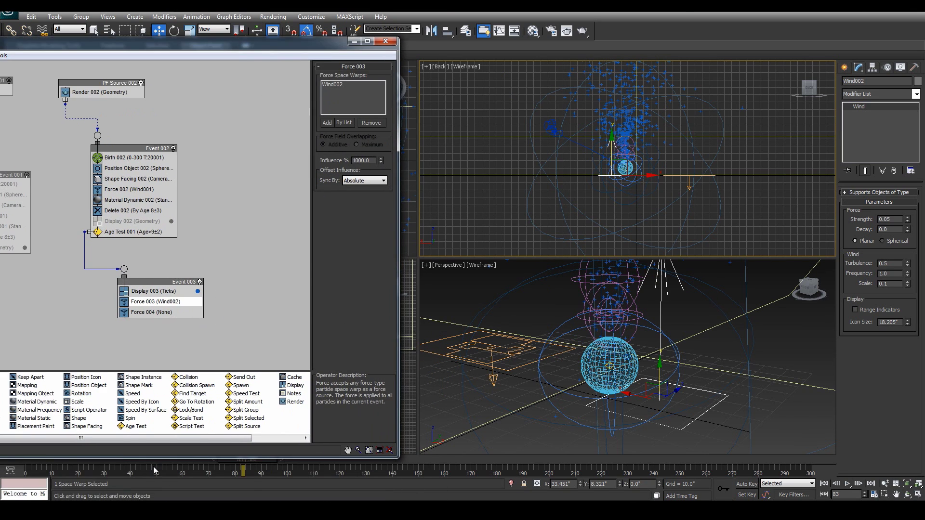
left_click_drag(249, 461, 4, 457)
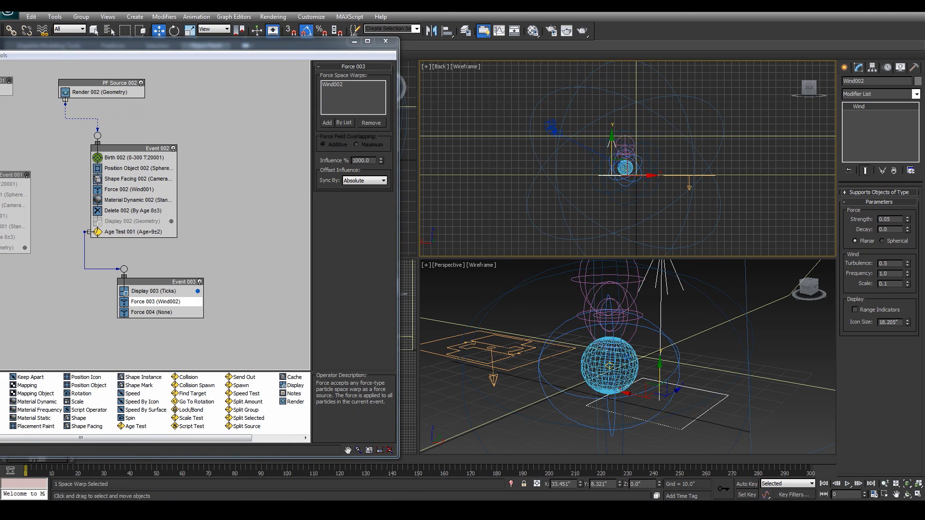
left_click(846, 484)
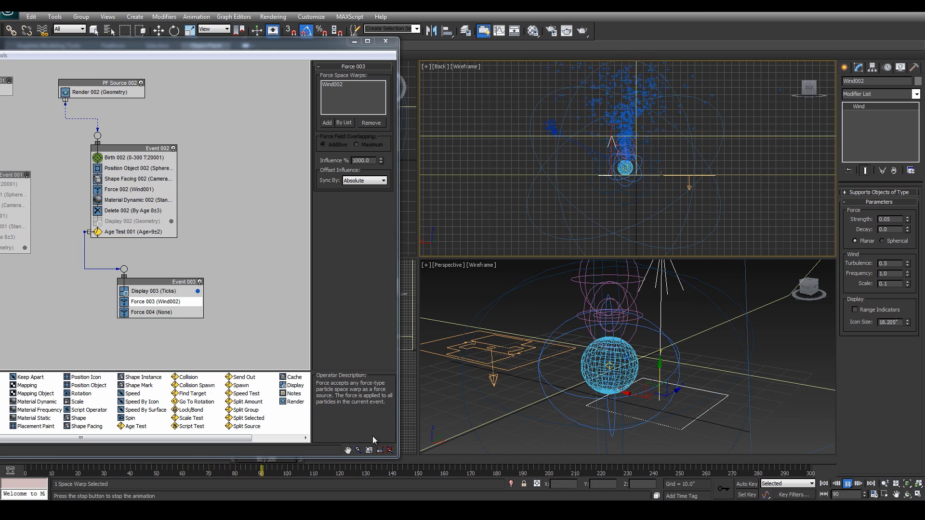
left_click_drag(395, 461, 273, 460)
key("w")
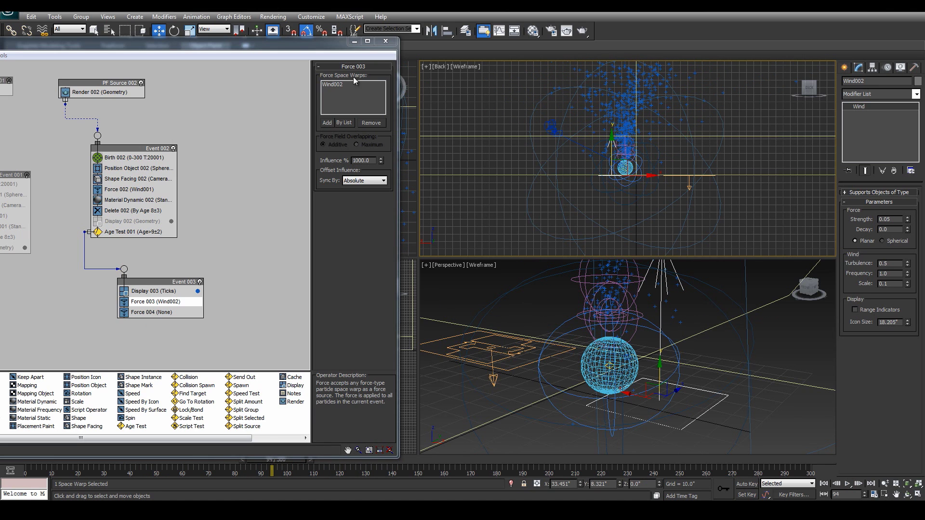
Reorder Event 003 so the Wind002 force operator sits below the empty Force 004 operator
left_click_drag(136, 303, 135, 317)
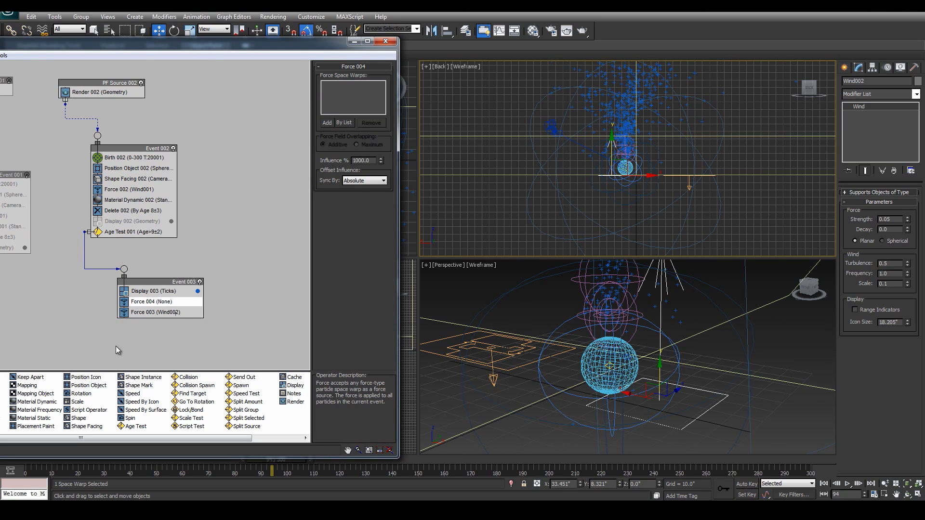
Assign the Drag001 space warp to the empty Force 004 operator in Event 003
left_click(124, 302)
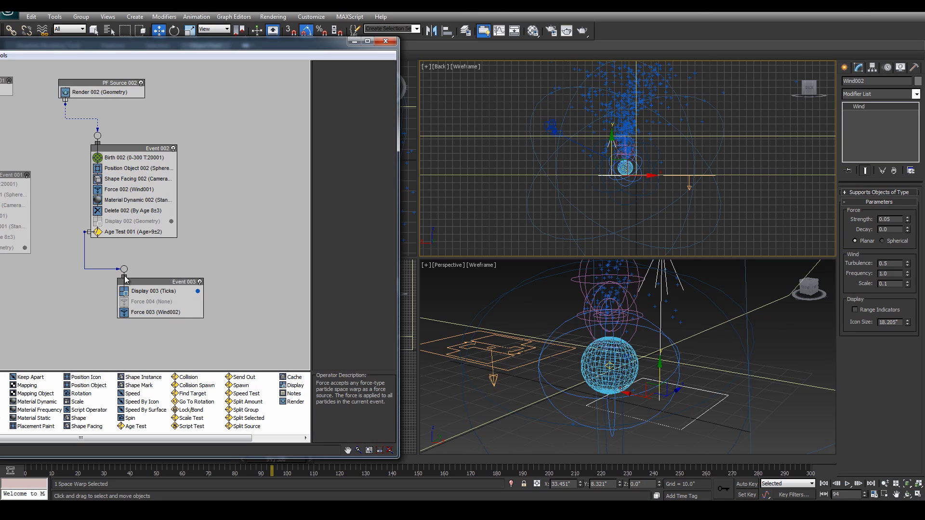
left_click(125, 303)
left_click(159, 305)
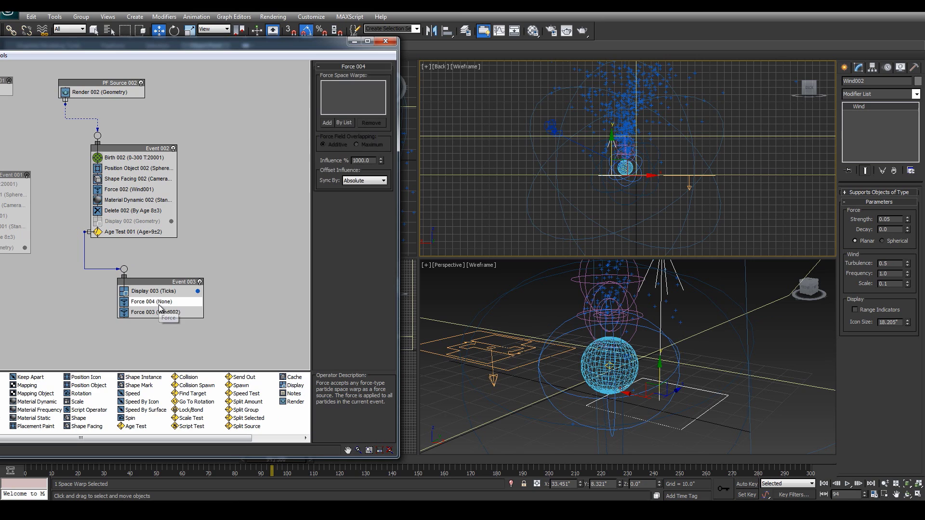
left_click(327, 123)
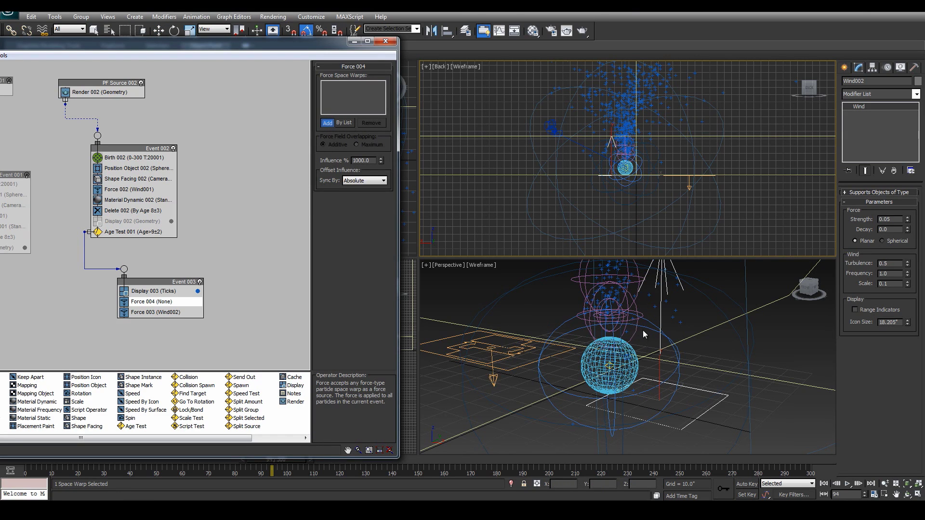
left_click(635, 318)
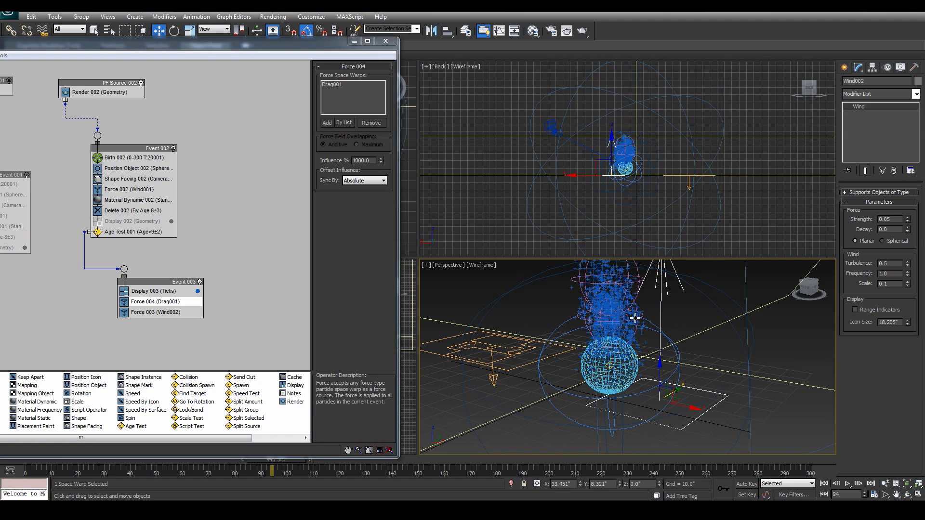
Scrub to frame 122 and try Wind002 Strength values of 0.1 and 1.0
left_click(150, 312)
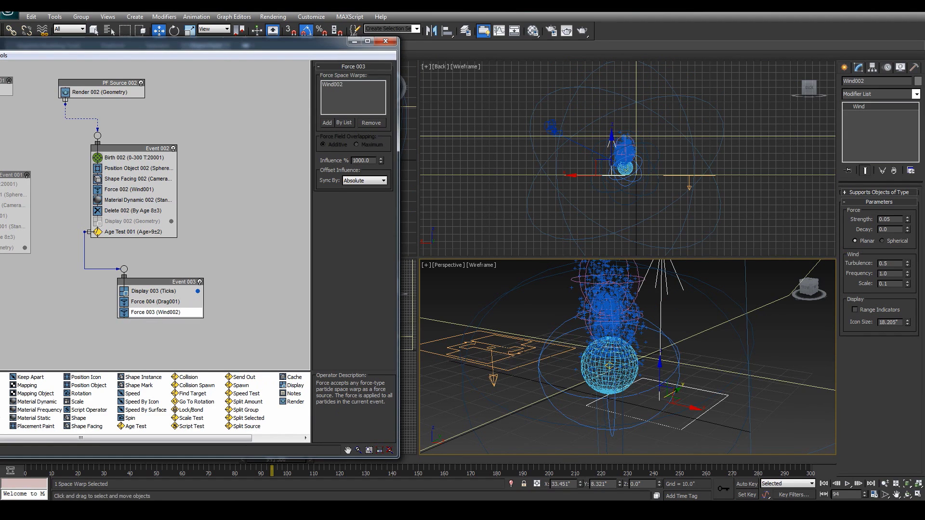
left_click_drag(278, 461, 352, 453)
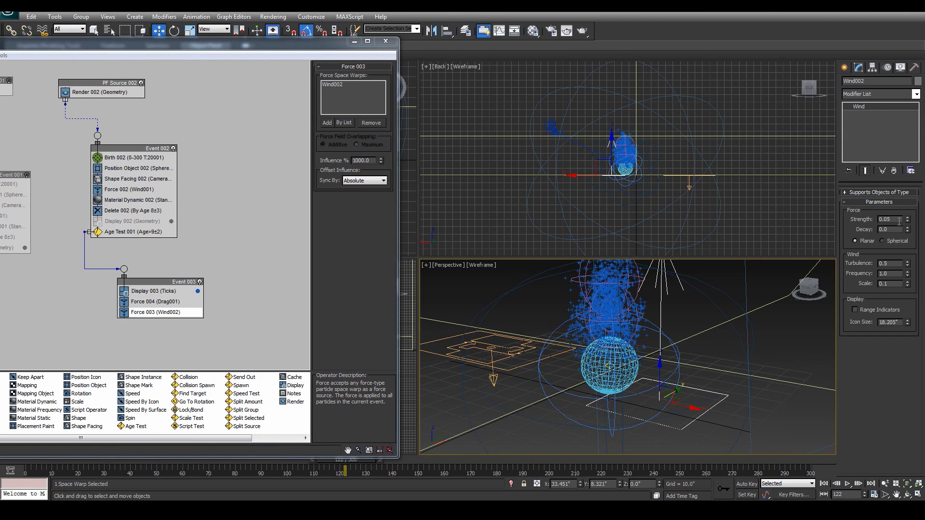
type("0.1")
key("Return")
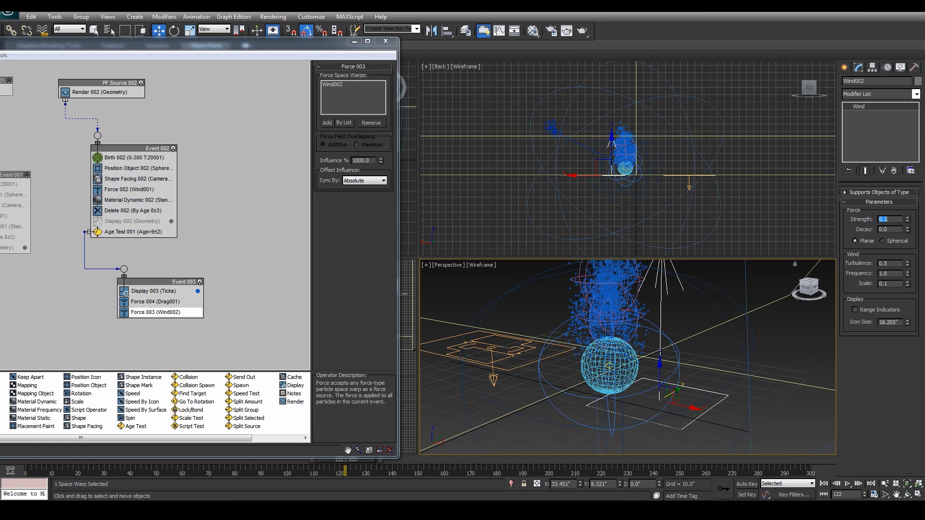
type("1")
key("Return")
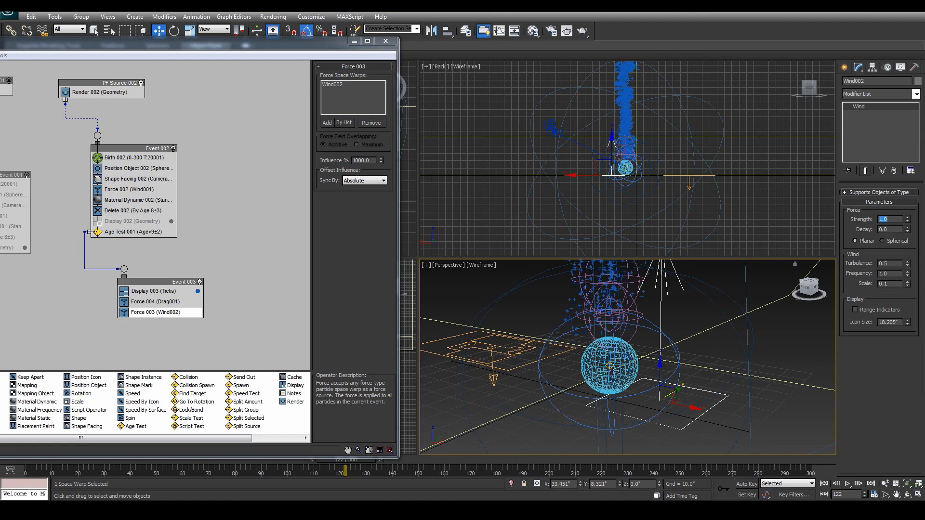
Play the animation from an earlier frame and scrub back to frame 47 to examine the particle rise
left_click_drag(361, 463, 118, 441)
left_click(846, 485)
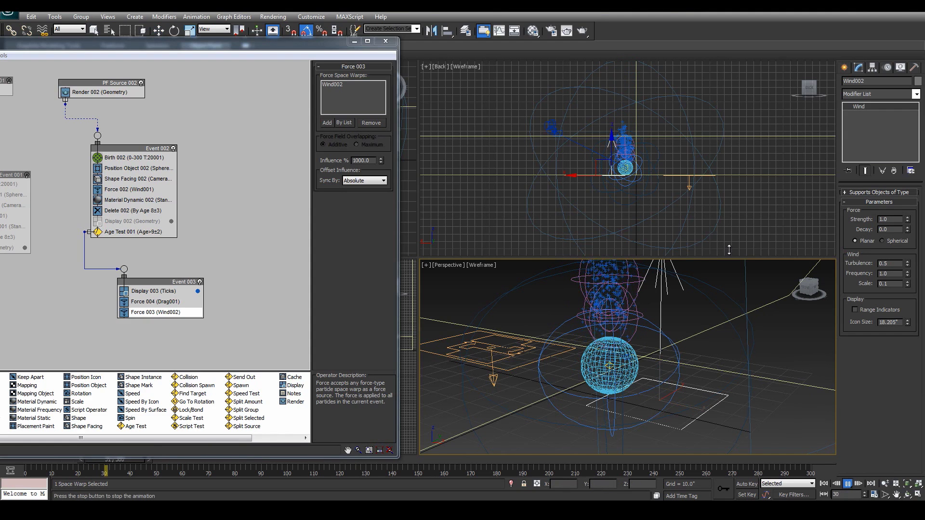
left_click(653, 224)
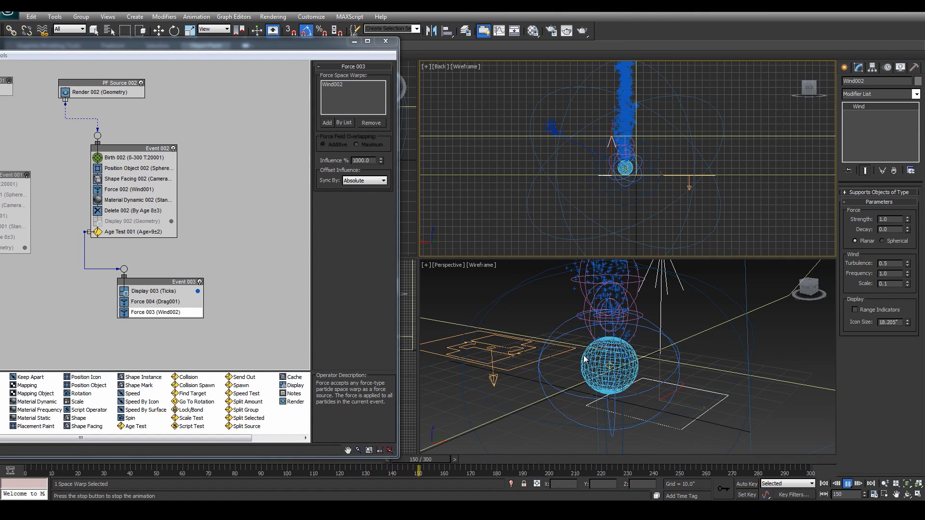
left_click(561, 460)
left_click_drag(157, 449, 153, 450)
Set Wind002's Strength to 1.5 and replay the animation to check the particle column
left_click_drag(894, 223, 811, 212)
type("1.5")
key("Return")
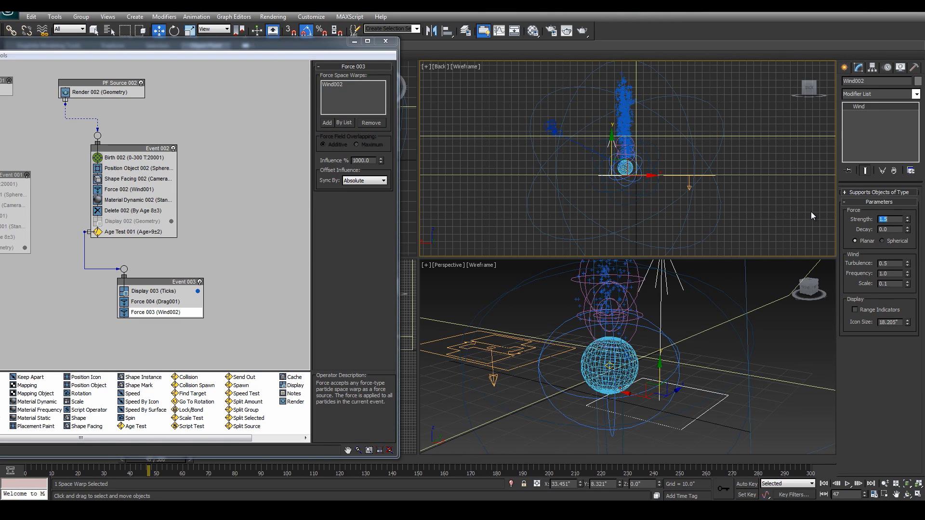
left_click(847, 483)
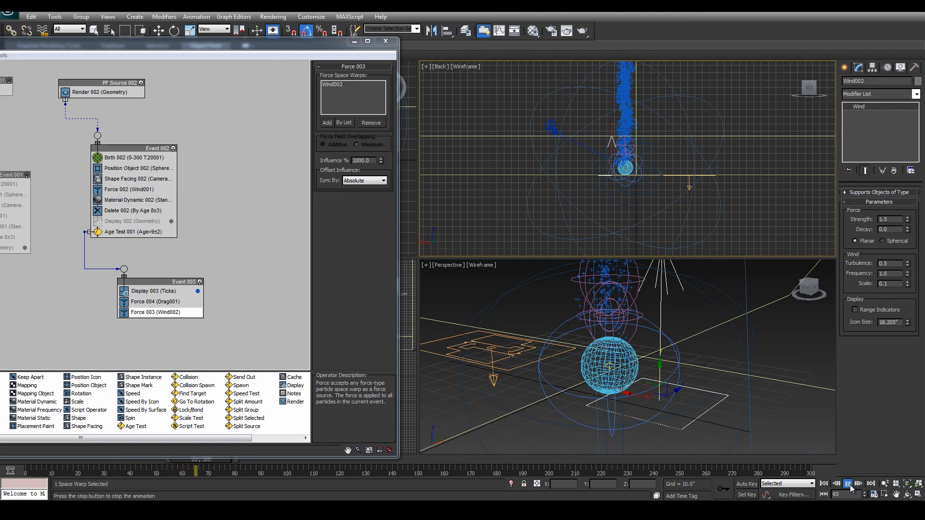
left_click(320, 461)
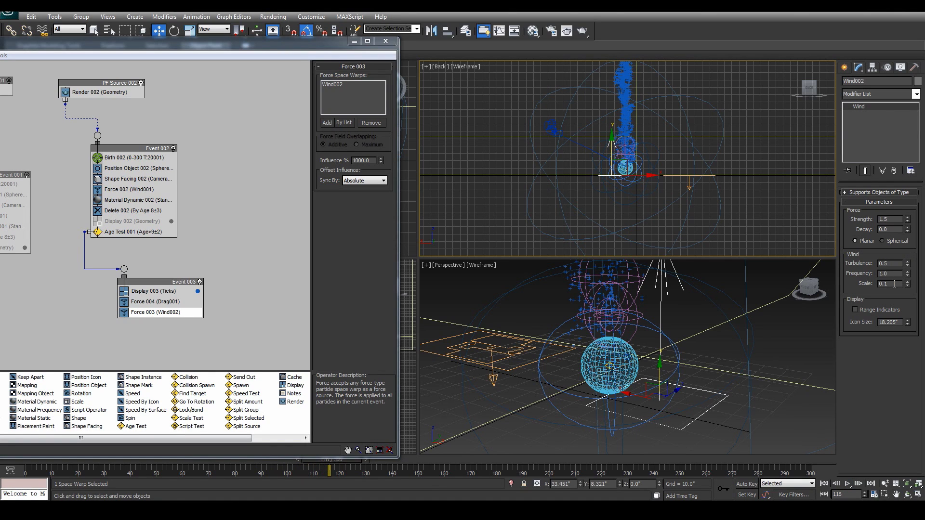
Set Wind002's Scale to 0.05 and Turbulence to 1.0, and replay the animation to check the result
type(".55")
key("Return")
left_click_drag(897, 263, 793, 245)
type("1")
key("Return")
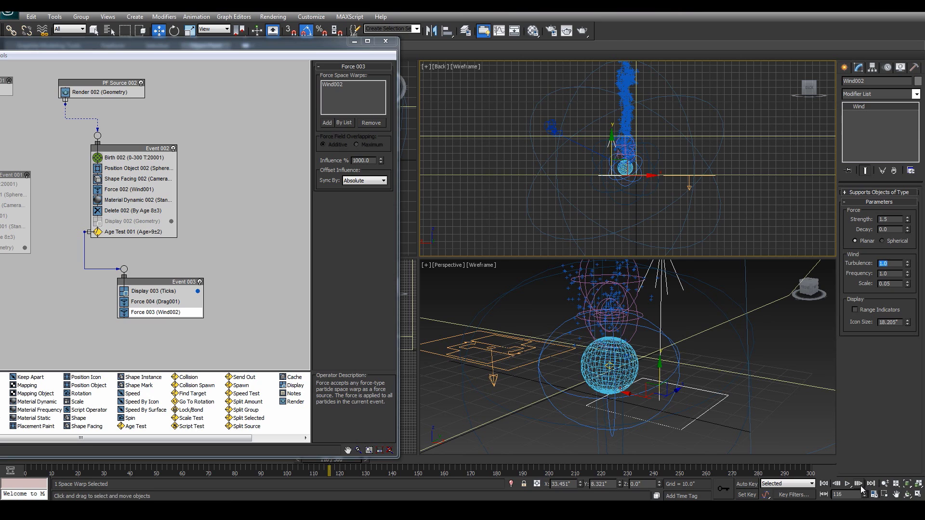
left_click(848, 484)
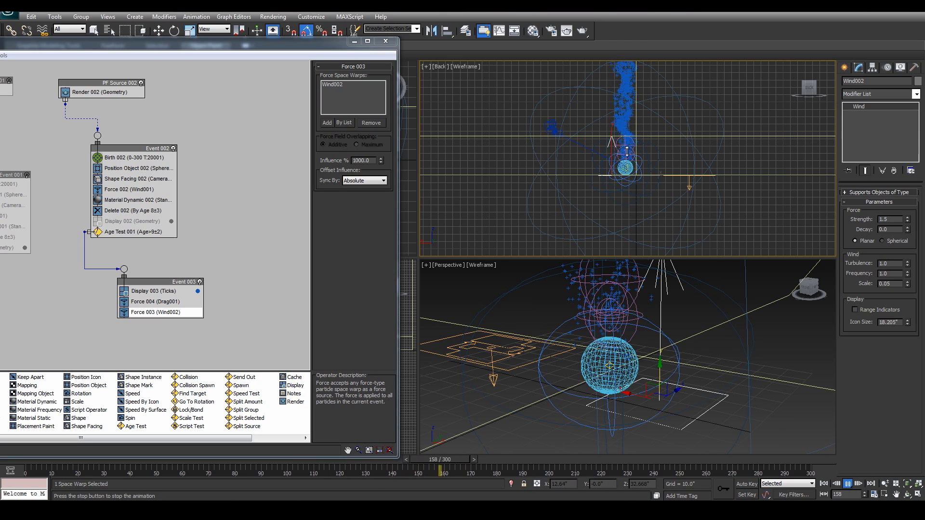
left_click(554, 459)
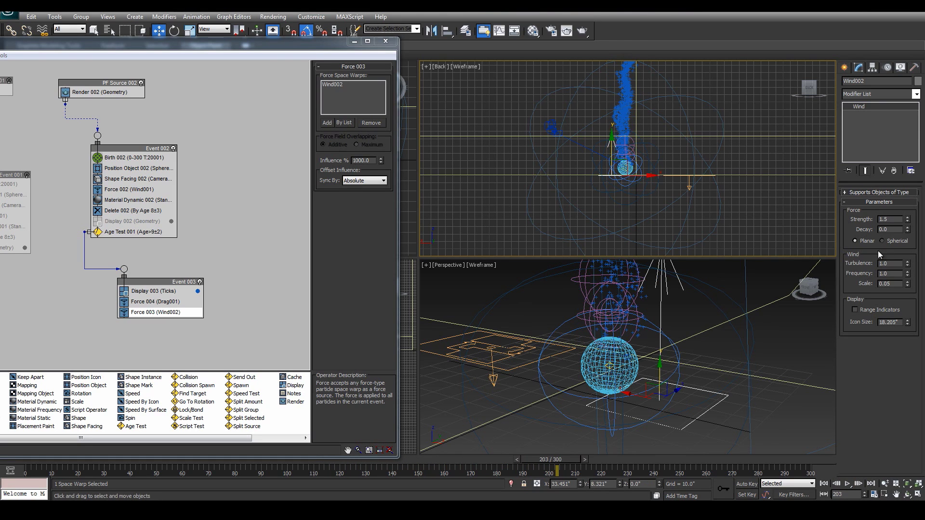
Set Wind002's Turbulence to 2.0, play the animation and scrub back to frame 136
double_click(892, 273)
left_click(849, 484)
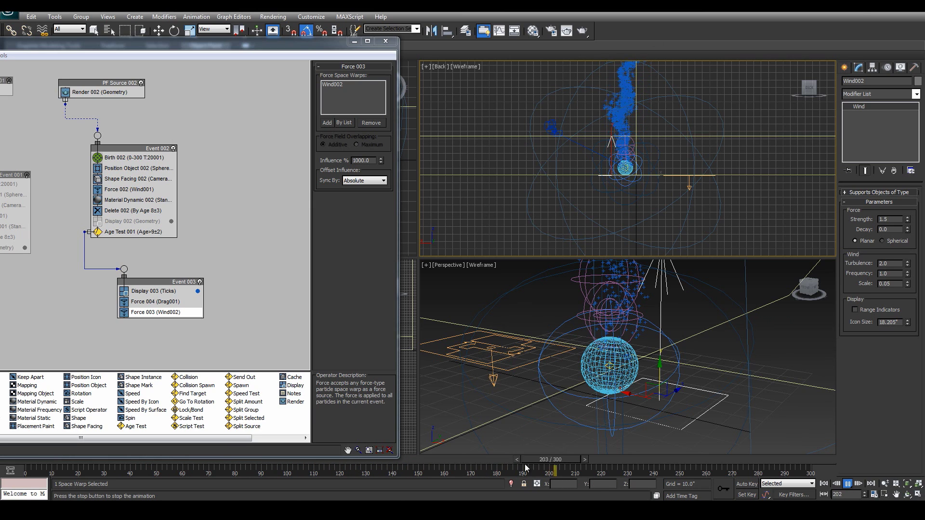
left_click_drag(598, 463, 390, 454)
Bring the whole Particle View into sight and add a Shape Facing operator at the end of Event 003
left_click_drag(239, 42, 395, 34)
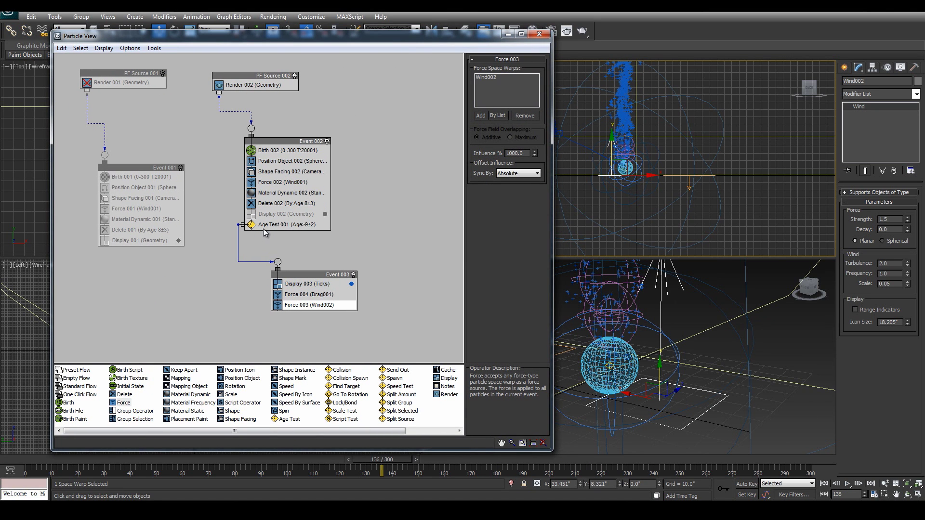
left_click(293, 285)
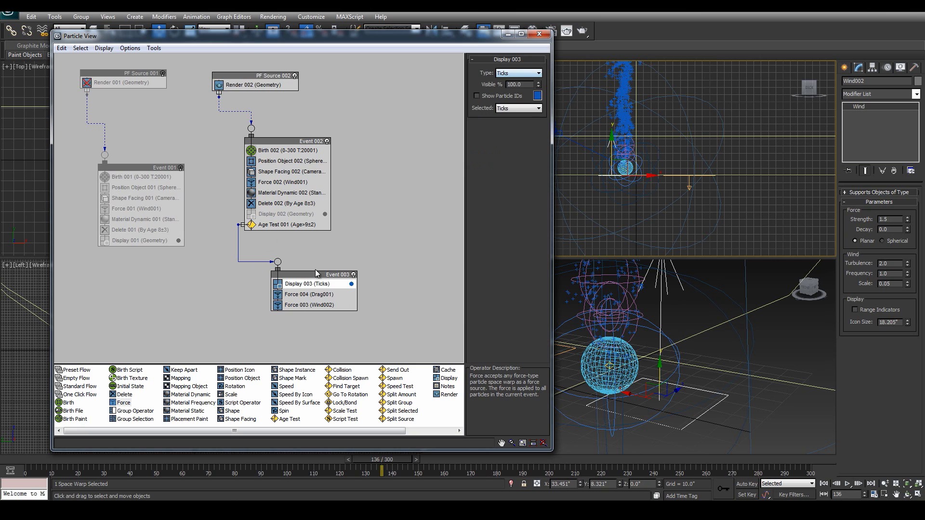
left_click(293, 294)
left_click(296, 305)
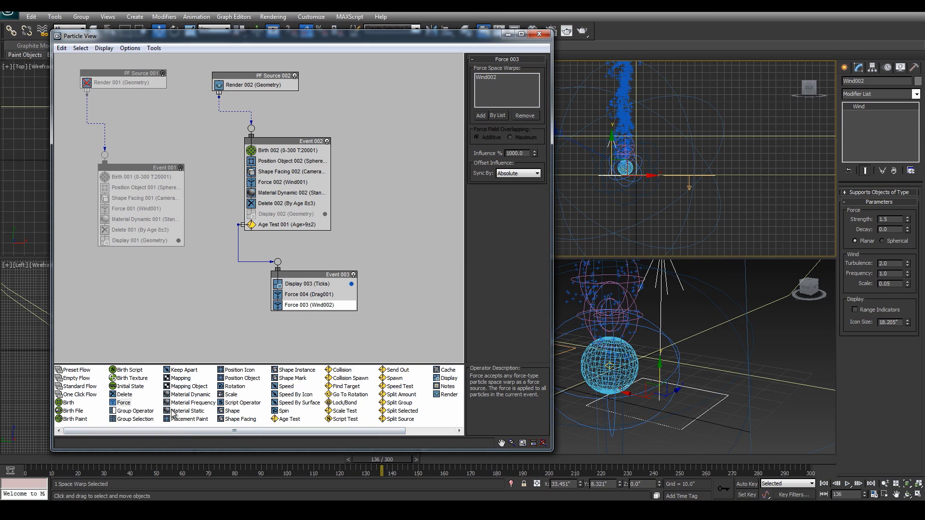
left_click_drag(221, 419, 299, 310)
left_click(290, 319)
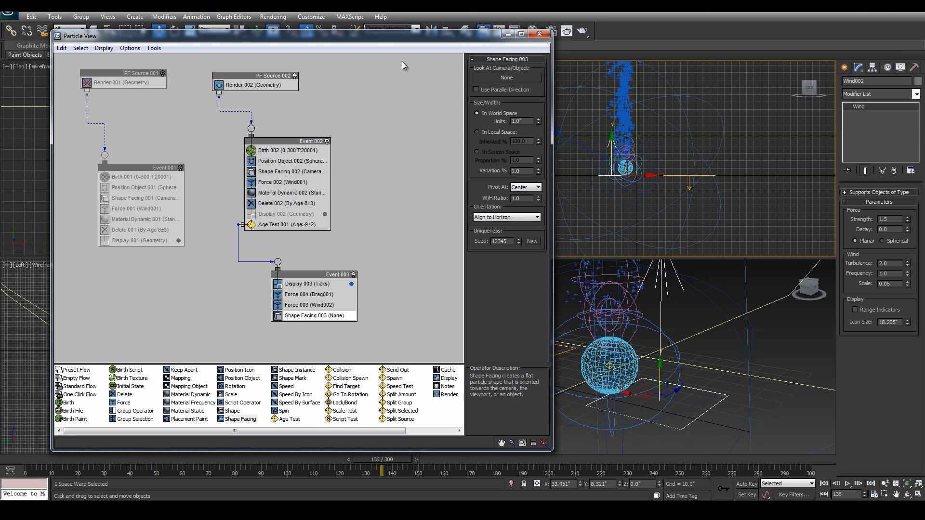
Set Camera002, picked in the Top viewport, as the look-at object of Shape Facing 003
left_click_drag(422, 42, 289, 328)
left_click(367, 347)
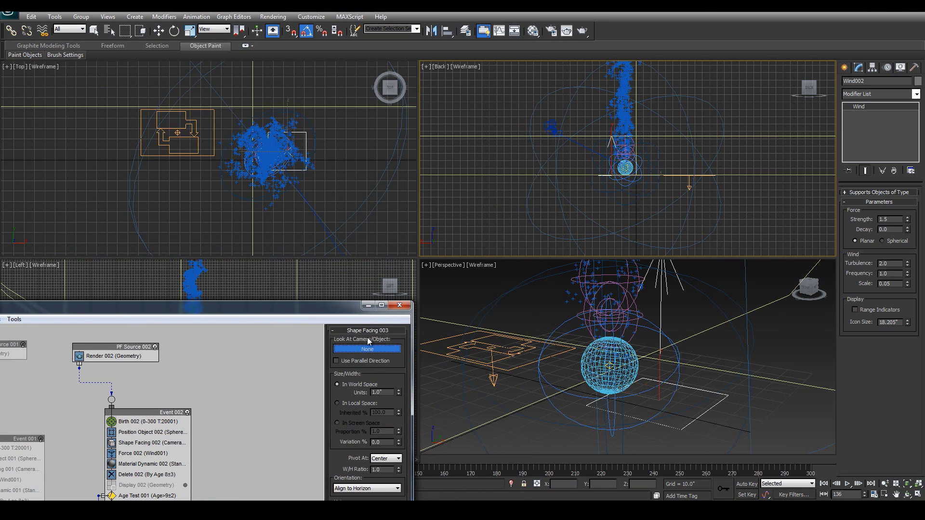
middle_click_drag(350, 210, 283, 106)
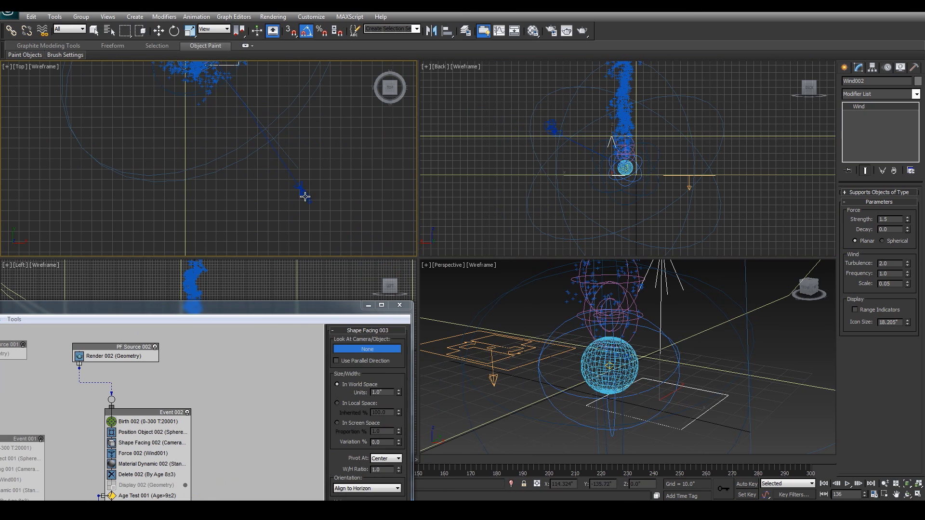
left_click(304, 196)
left_click_drag(281, 318, 436, 80)
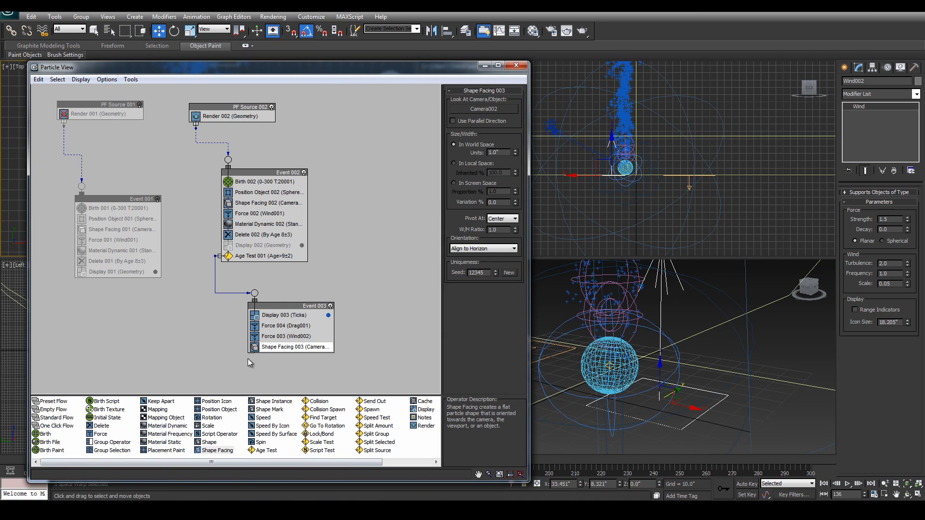
Set the display type of Event 003's particles to Geometry
left_click(272, 315)
left_click(495, 104)
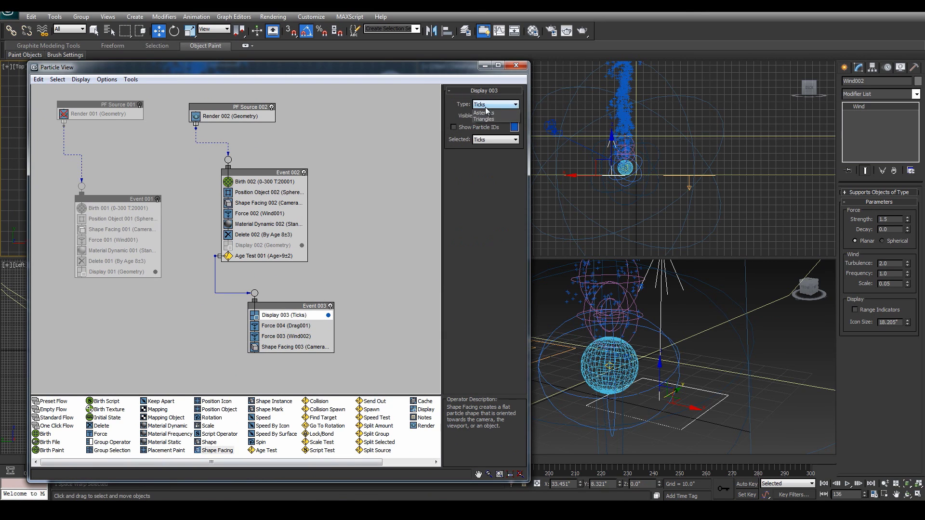
left_click(487, 154)
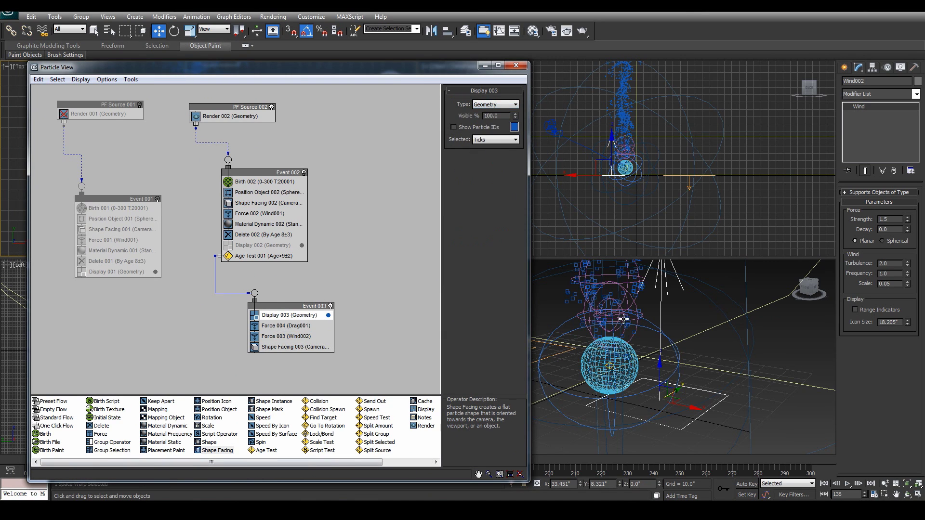
Set the world-space size of Shape Facing 003 to 7.0 units, trying smaller sizes first
left_click(292, 347)
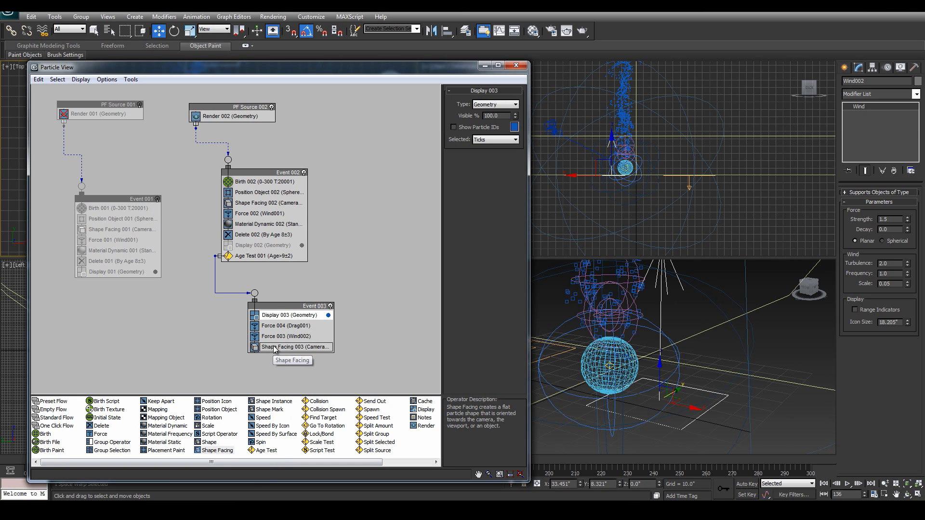
mouse_move(515, 155)
left_mouse_down()
mouse_move(518, 96)
mouse_move(518, 172)
mouse_move(518, 165)
left_mouse_up()
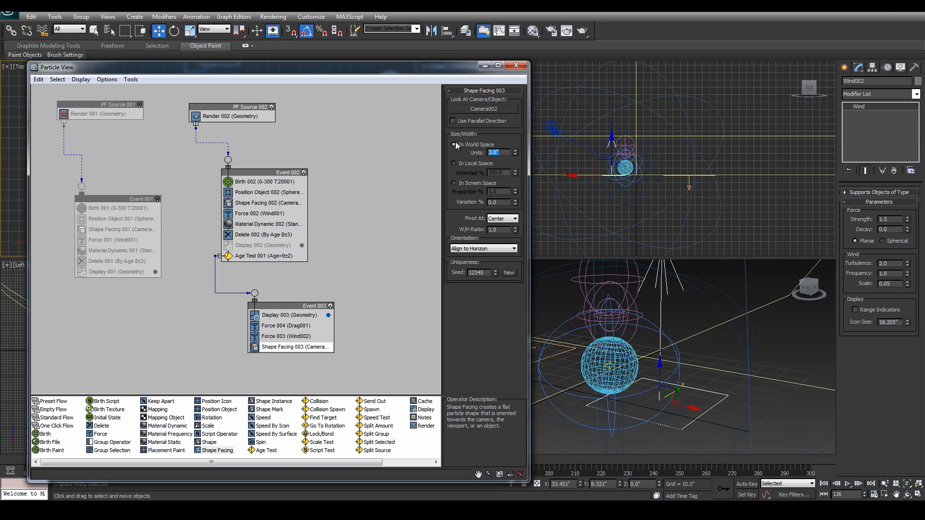
type("2")
key("Return")
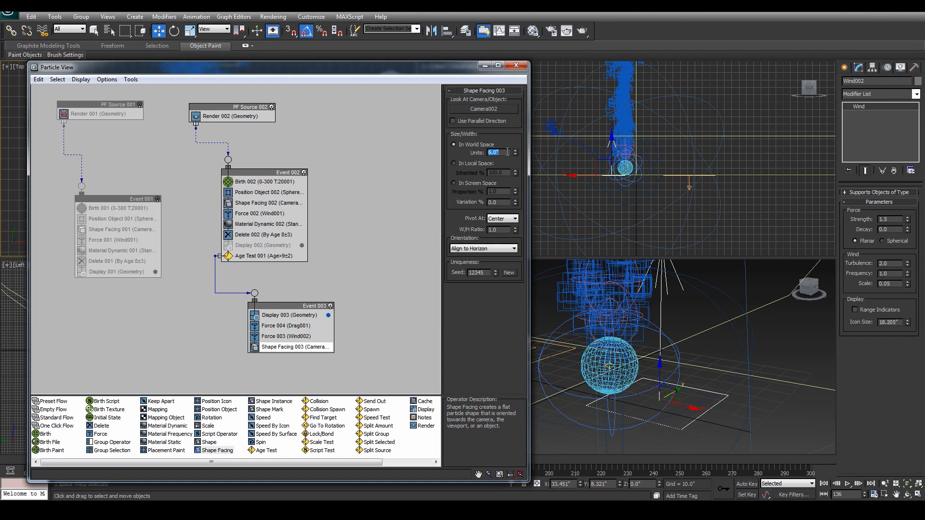
type("7")
key("Return")
Uncover the timeline, scrub to frame 130 and turn the first particle flow, PF Source 001, back on
left_click_drag(344, 71, 355, 47)
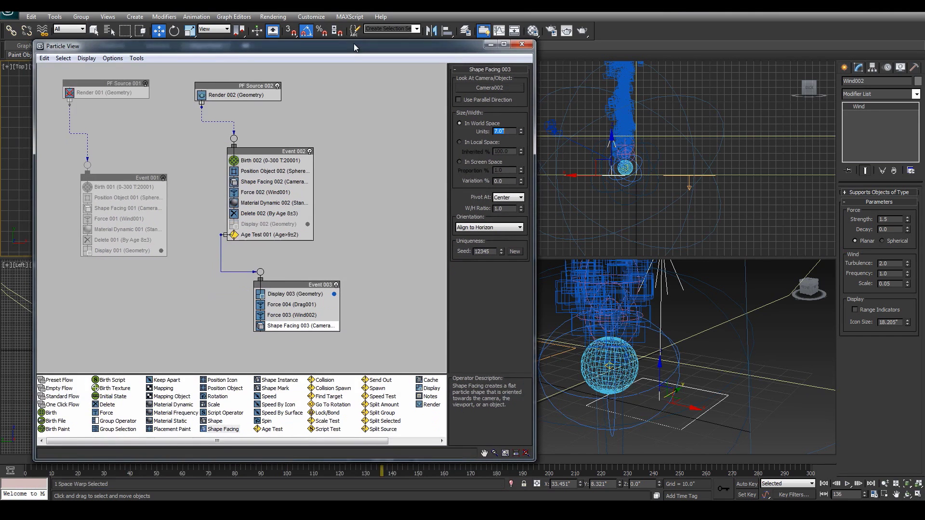
left_click_drag(418, 407, 418, 405)
left_click_drag(384, 458, 375, 433)
key("w")
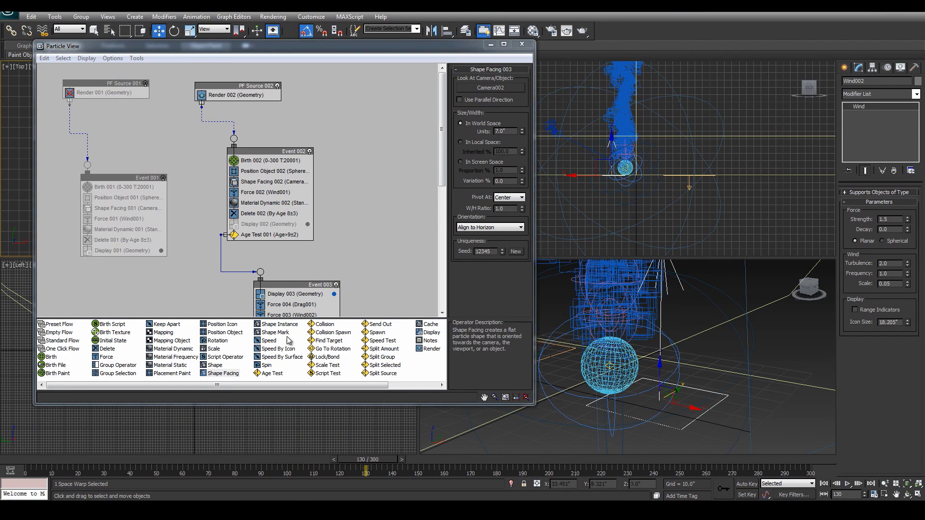
left_click(163, 178)
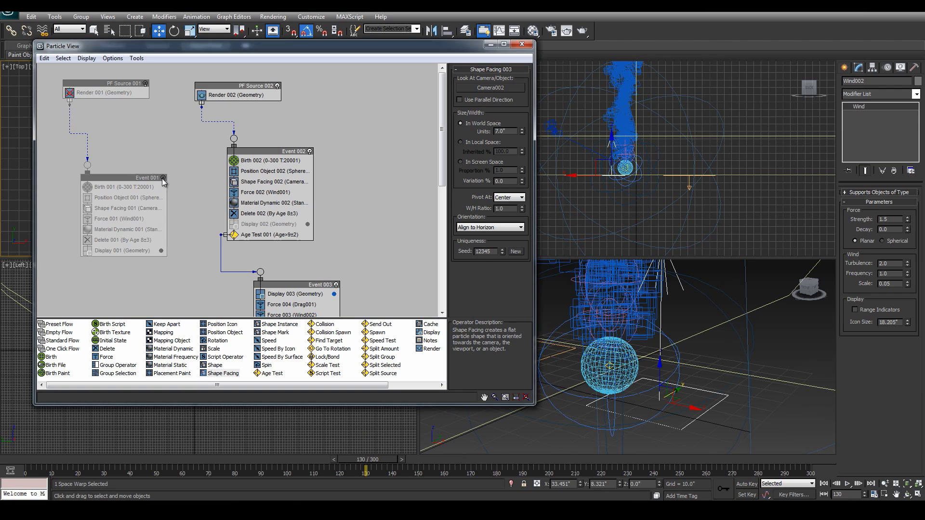
left_click(145, 84)
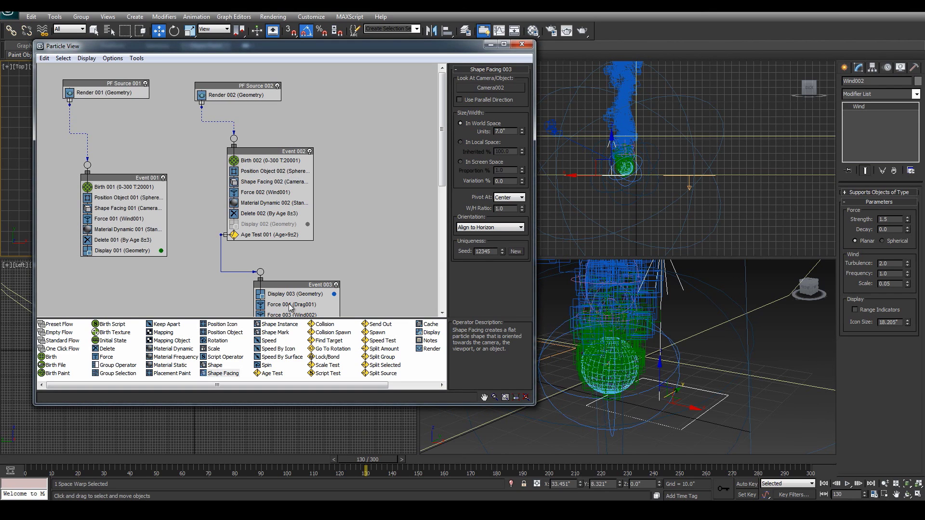
Enlarge the Particle View window and move Event 002 and Event 003 closer beneath PF Source 002
left_click_drag(436, 404, 435, 474)
left_click_drag(252, 154, 239, 142)
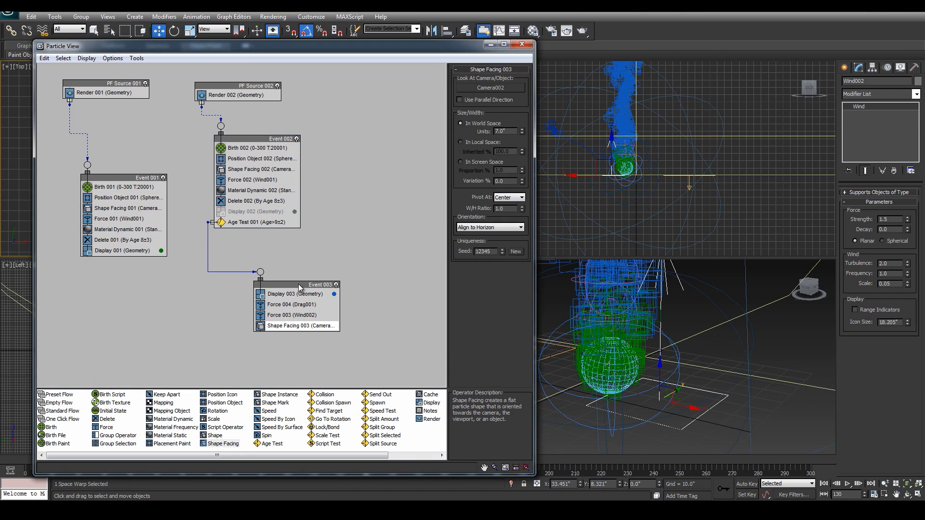
left_click_drag(301, 286, 278, 279)
Duplicate PF Source 002 as an independent copy in the empty space beside it
left_click(233, 88)
right_click(231, 86)
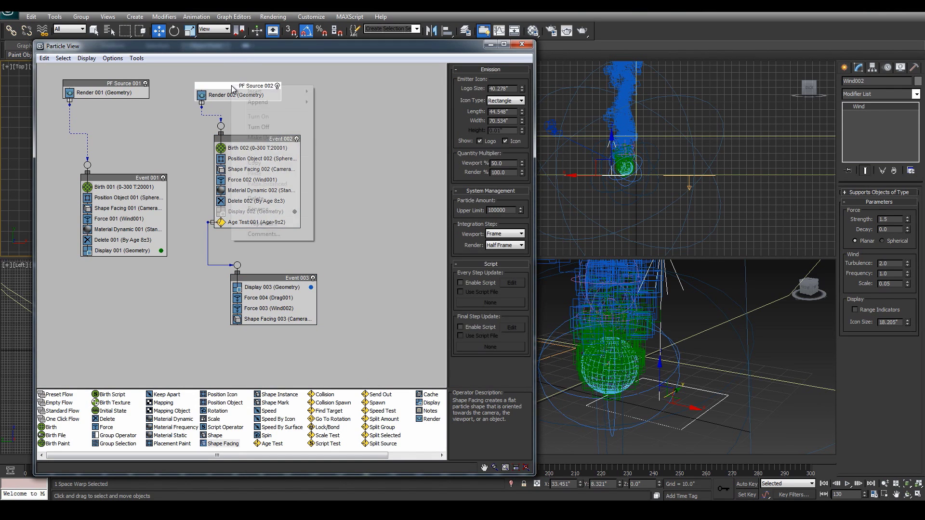
left_click(259, 163)
right_click(350, 131)
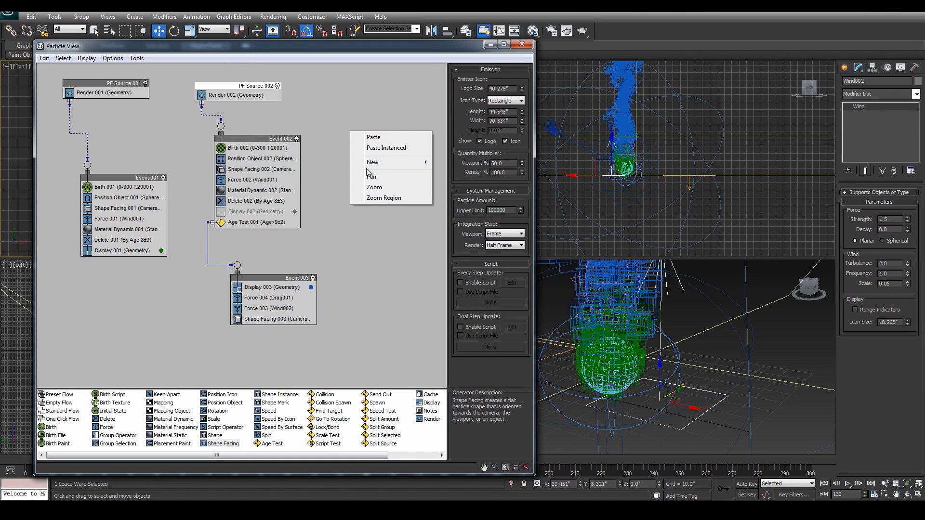
left_click(374, 137)
Duplicate Event 002 as an independent copy beneath PF Source 003
left_click(260, 138)
right_click(260, 140)
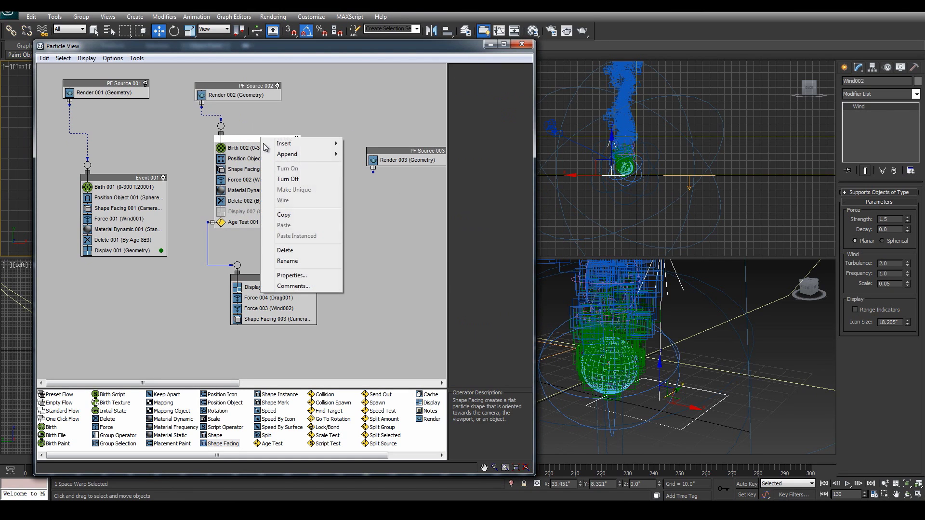
left_click(284, 215)
right_click(381, 223)
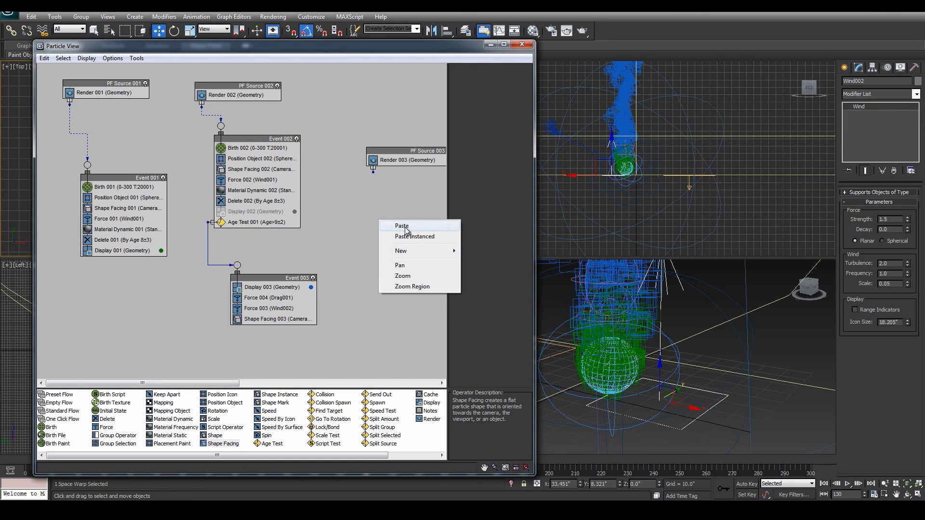
left_click(400, 225)
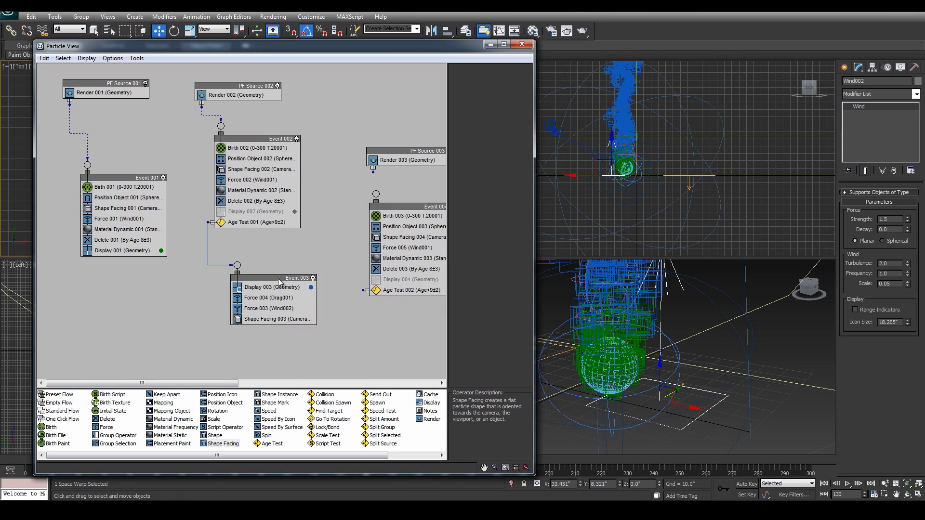
Duplicate Event 003 as an independent copy below Event 004
right_click(278, 278)
left_click(308, 356)
right_click(387, 323)
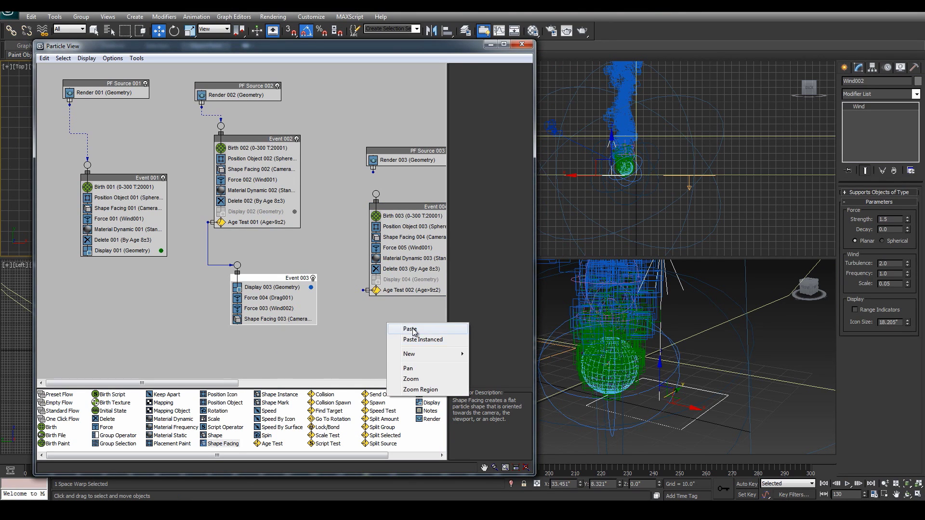
left_click(405, 327)
Move PF Source 003 and Event 004 into line, and wire the source to Event 004 and its Age Test to Event 005
left_click_drag(402, 152, 369, 109)
left_click_drag(397, 208, 362, 176)
left_click_drag(341, 127, 341, 164)
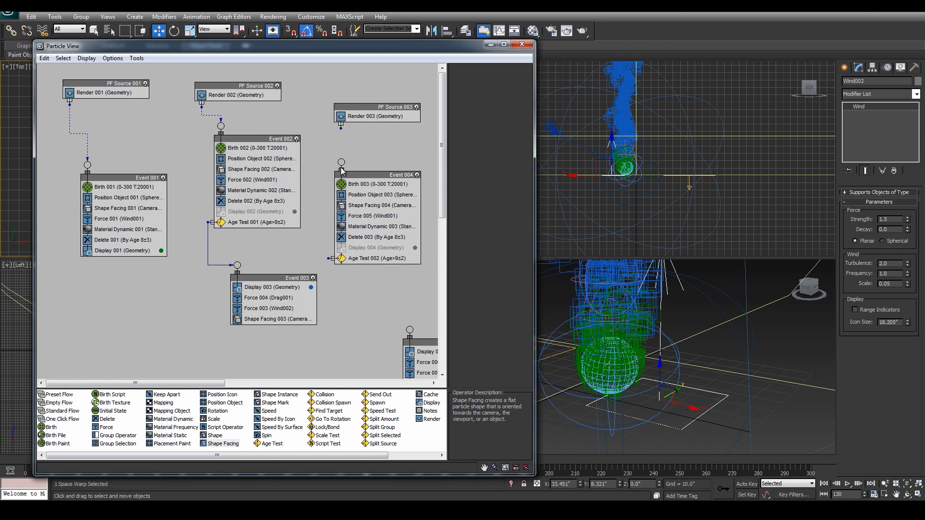
left_click_drag(341, 128, 344, 164)
left_click_drag(341, 128, 341, 162)
left_click_drag(329, 259, 385, 325)
Turn off PF Source 001 and PF Source 002, and move Event 005 fully into view beneath Event 004
left_click(277, 85)
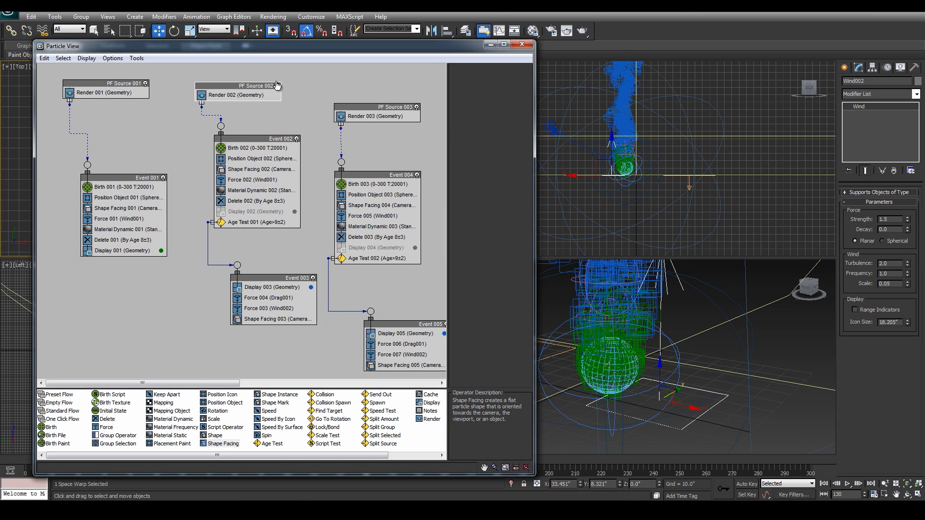
left_click(145, 83)
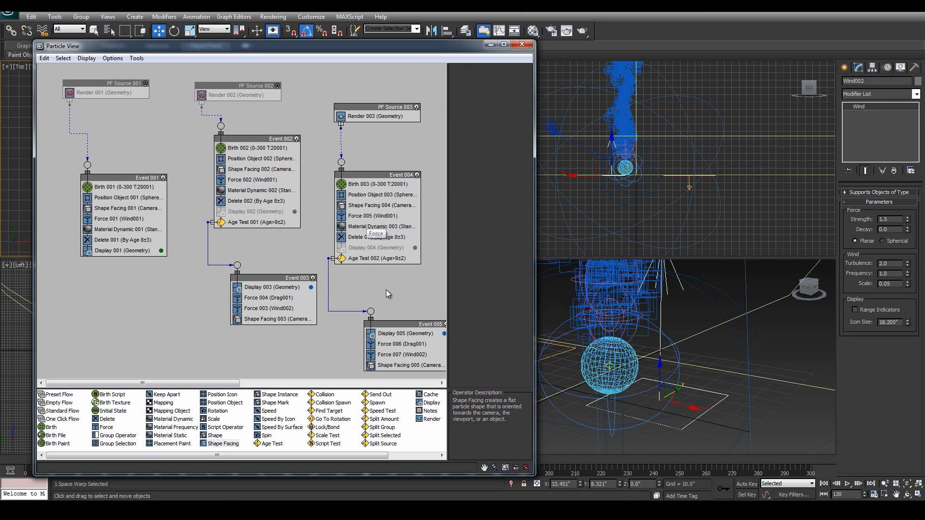
left_click_drag(434, 321, 417, 317)
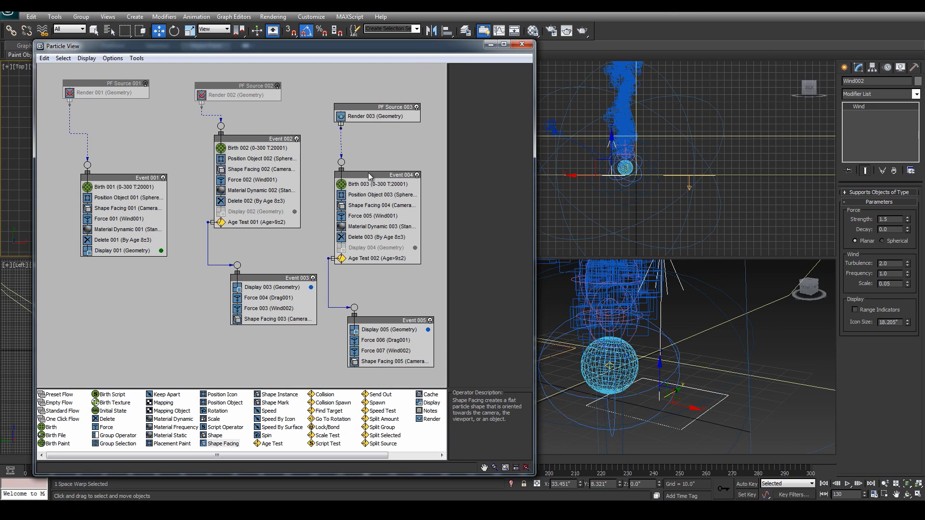
Set the world-space size of Shape Facing 005 to 1.0 units, uncover the timeline and scrub back to frame 119
left_click(377, 362)
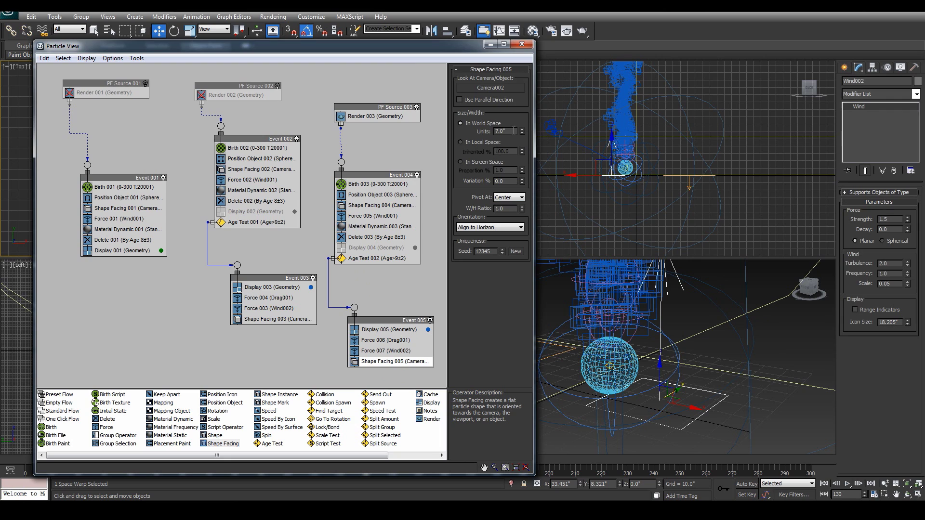
type("1")
key("Return")
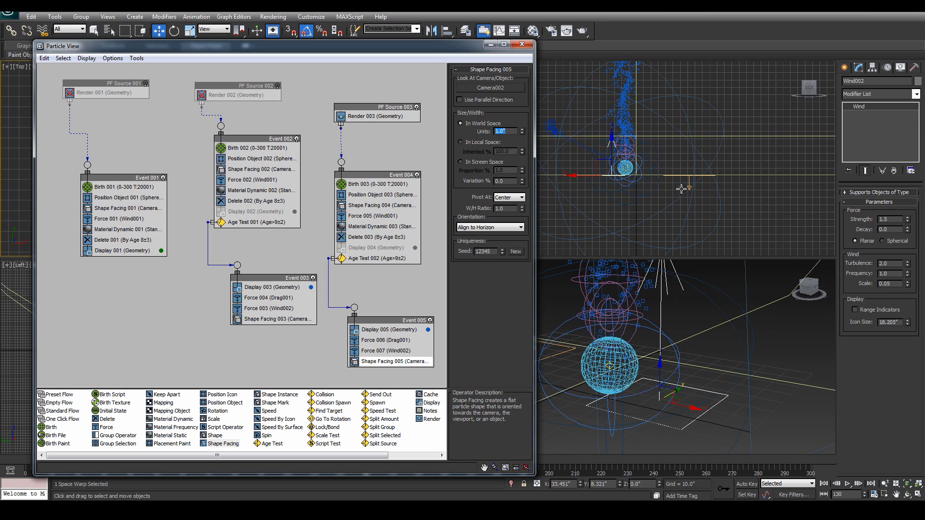
middle_click_drag(642, 198, 672, 239)
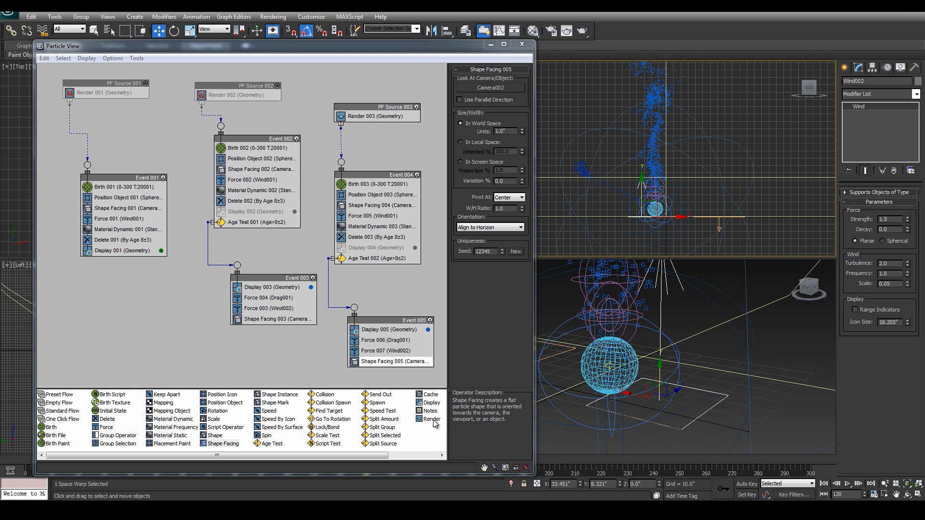
left_click_drag(430, 48, 375, 9)
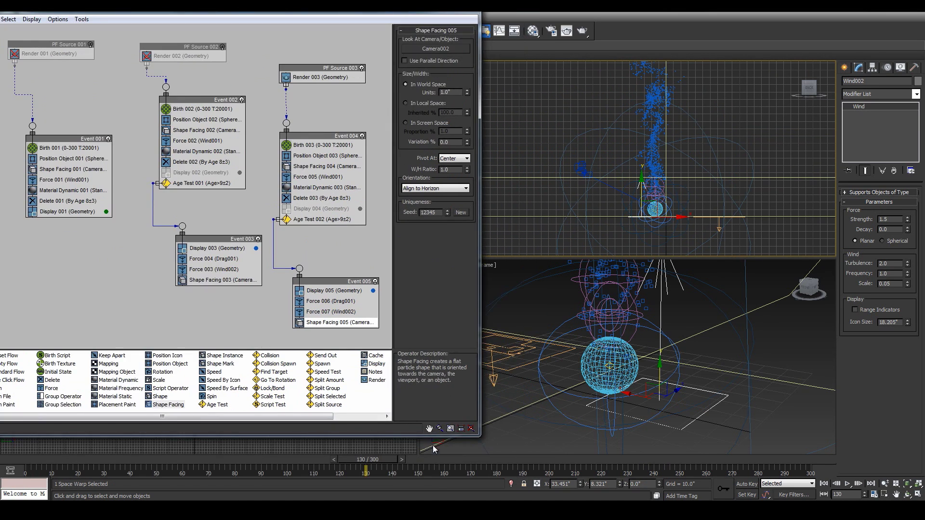
left_click_drag(379, 461, 351, 455)
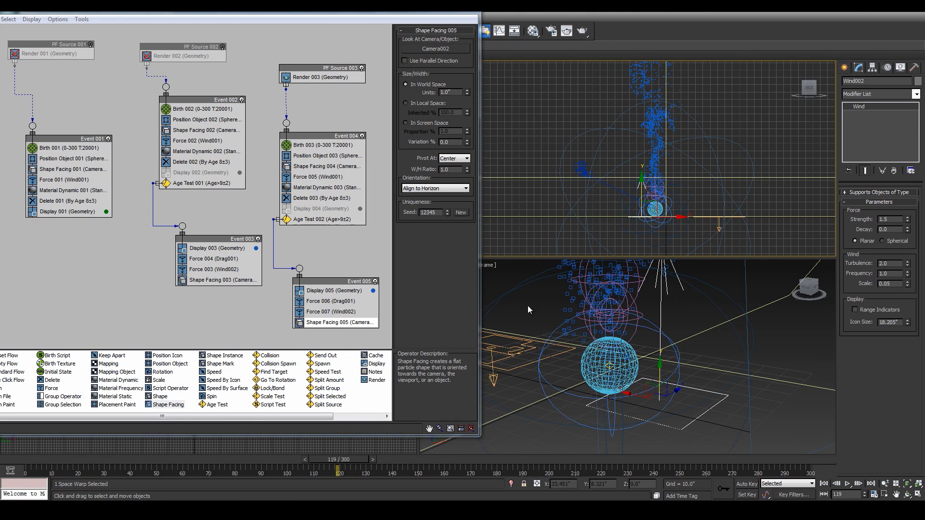
Add a Delete operator to Event 003 and Event 005, and make Event 003's remove particles by age with a life span of 80
left_click_drag(51, 381, 207, 289)
left_click_drag(51, 381, 337, 322)
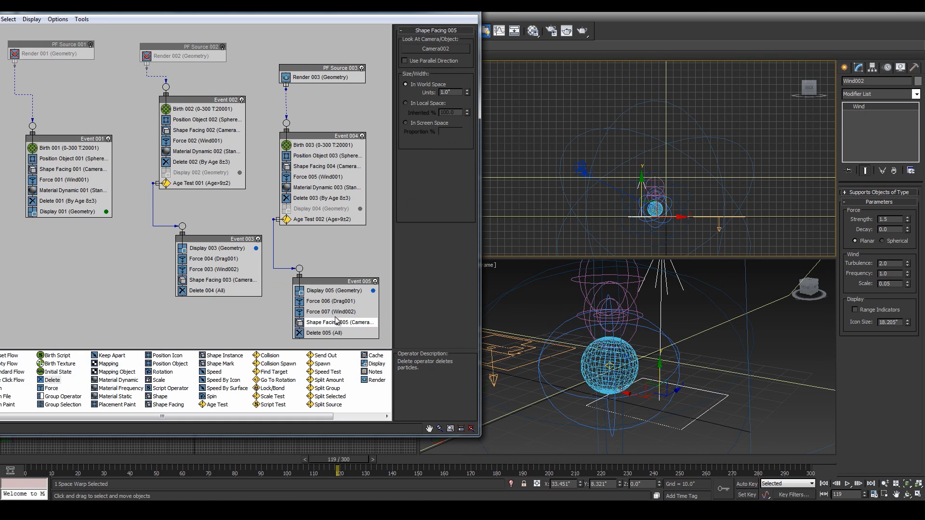
left_click(182, 291)
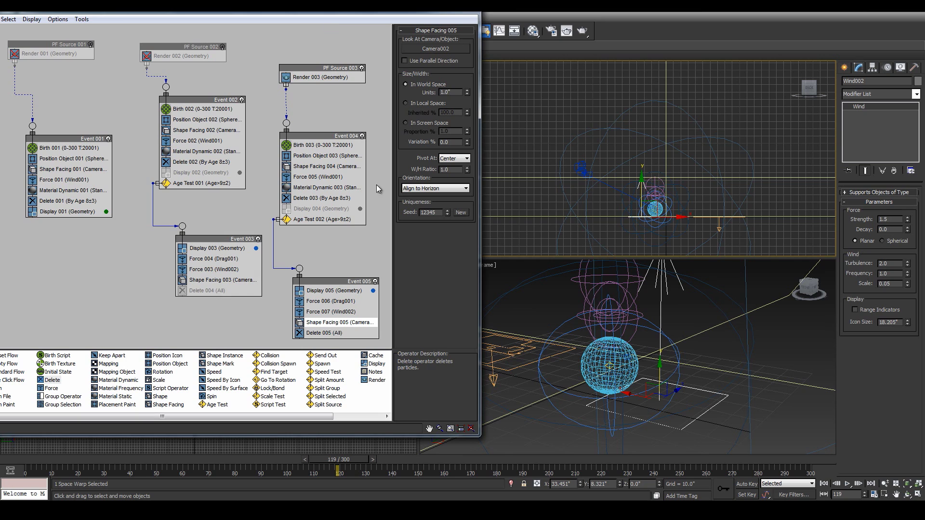
left_click(182, 294)
left_click(196, 293)
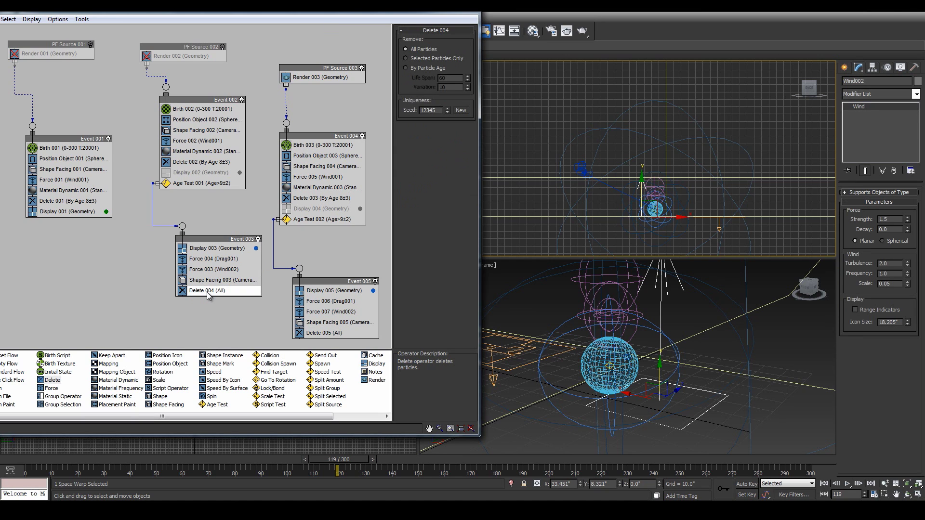
left_click(406, 68)
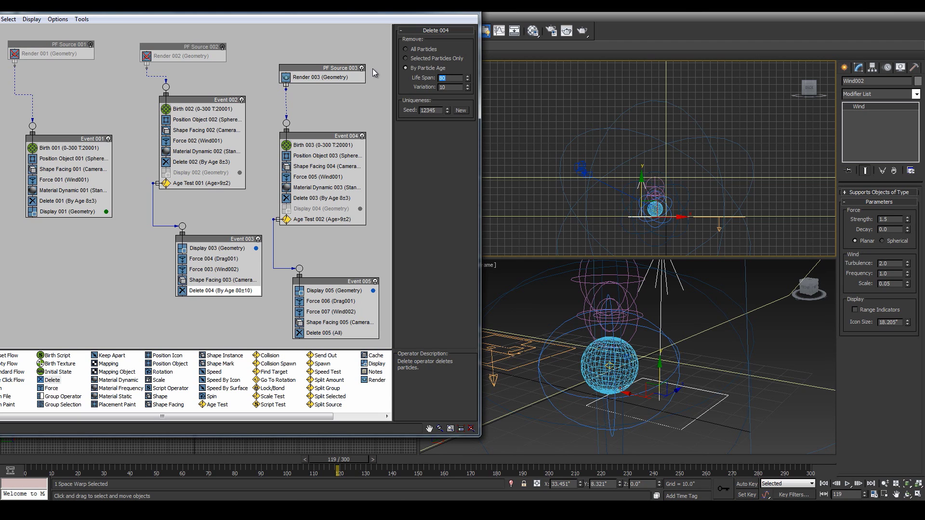
Set Delete 005 to remove particles by age with a life span of 30, and scrub ahead to frame 159
left_click(333, 333)
left_click(406, 68)
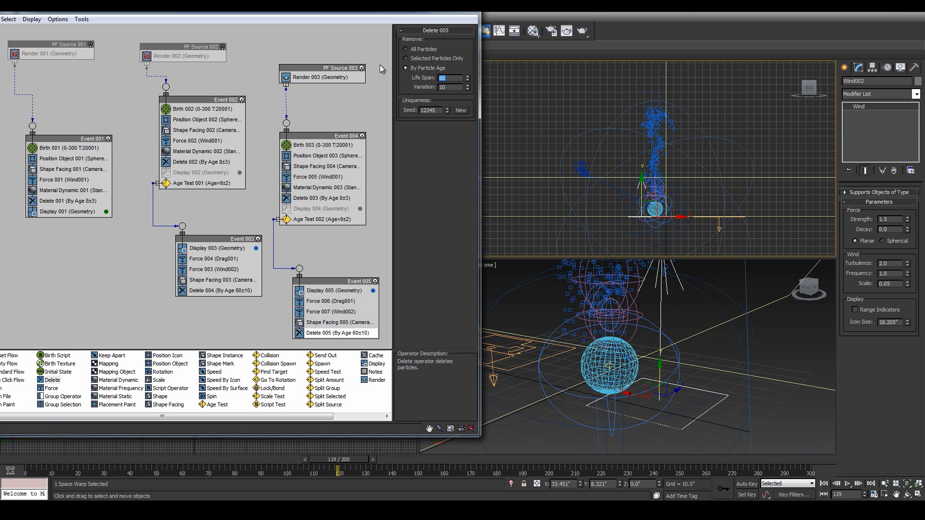
type("30")
key("Return")
left_click_drag(337, 459, 451, 461)
Shorten Delete 005's life span to 20 with a variation of 3, and scrub back to frame 145
left_click_drag(448, 78, 418, 72)
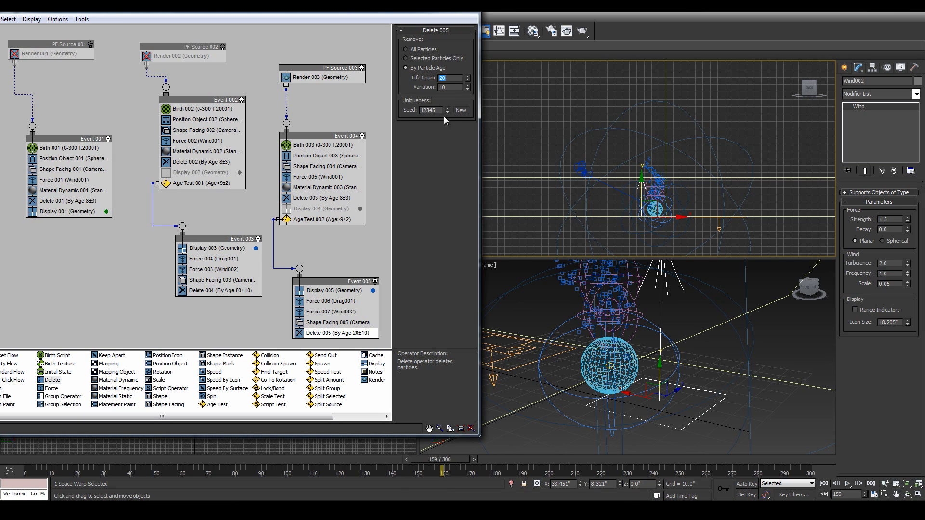
type("3")
key("Return")
left_click_drag(413, 463, 377, 461)
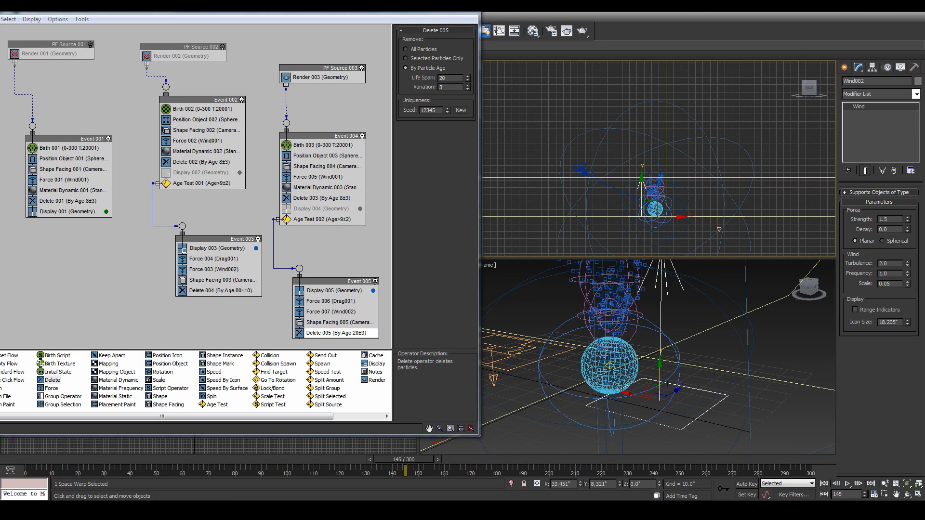
Put Particle View away and move Camera002 farther from the sphere in the Top view, to about X 166, Y -215 inches
left_click(467, 10)
middle_click_drag(270, 120, 285, 162)
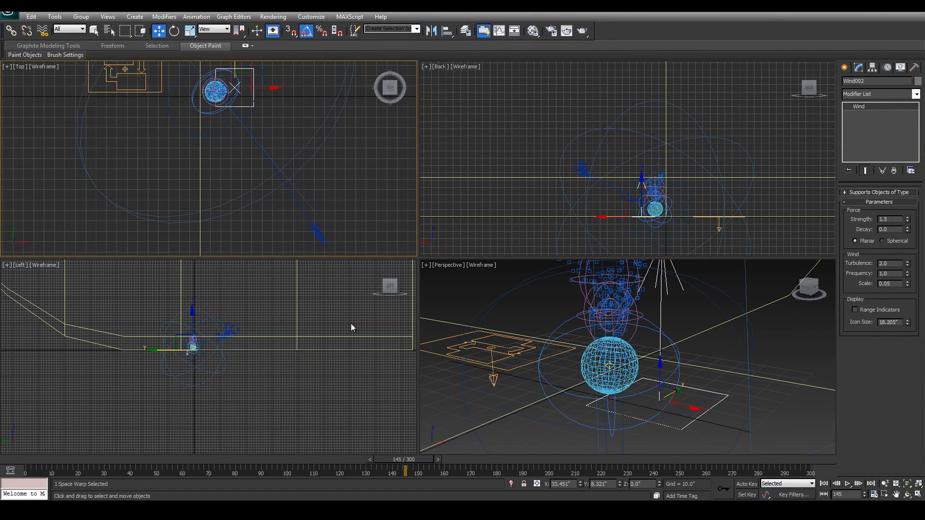
left_click(326, 243)
middle_click_drag(372, 227, 325, 166)
left_click_drag(290, 171, 341, 248)
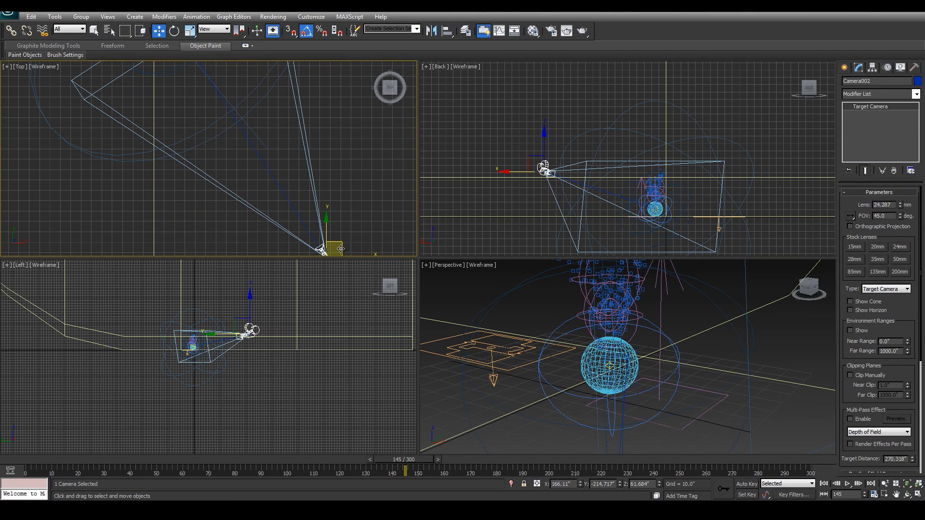
Switch the Perspective viewport to look through Camera002
middle_click_drag(283, 151, 309, 219)
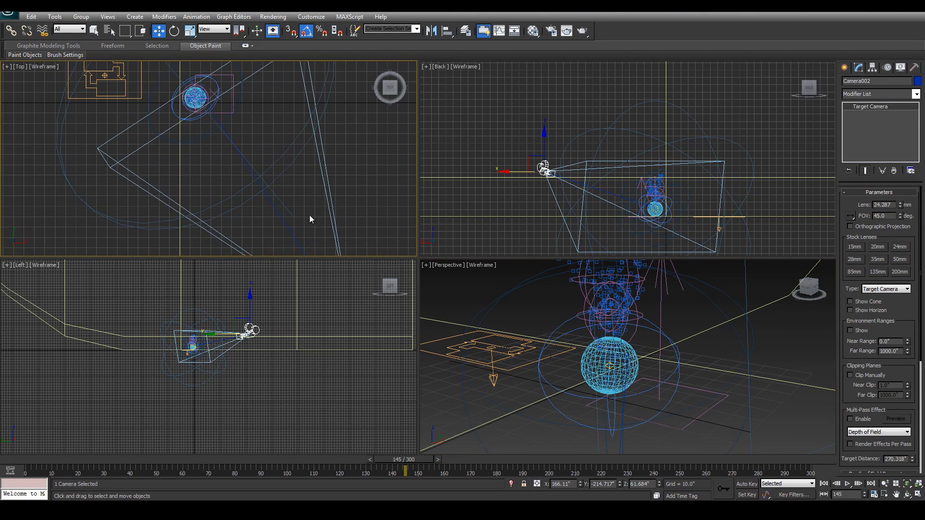
left_click(453, 265)
left_click(454, 265)
mouse_move(554, 276)
left_click(587, 275)
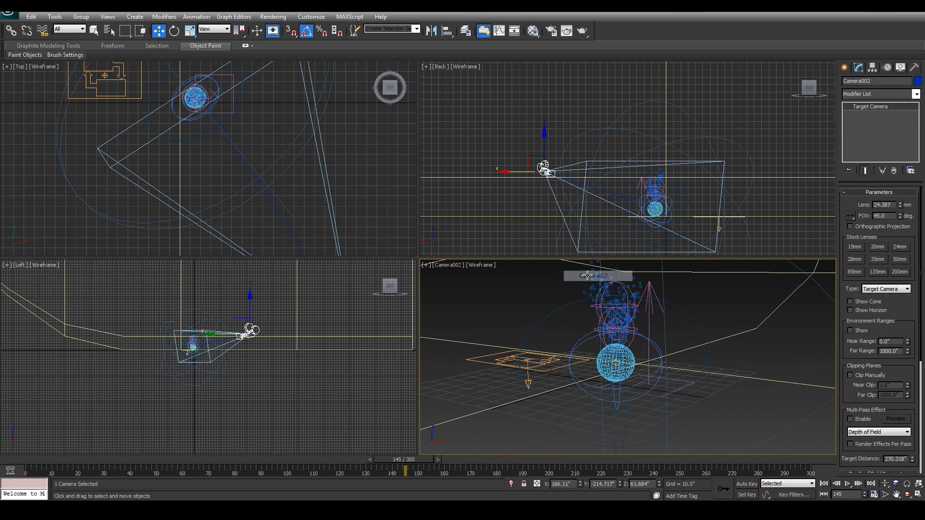
Select Camera002.Target by name and raise it in the Back view to a height of about 44 inches
middle_click_drag(227, 91, 244, 138)
scroll(226, 167, "down", 5)
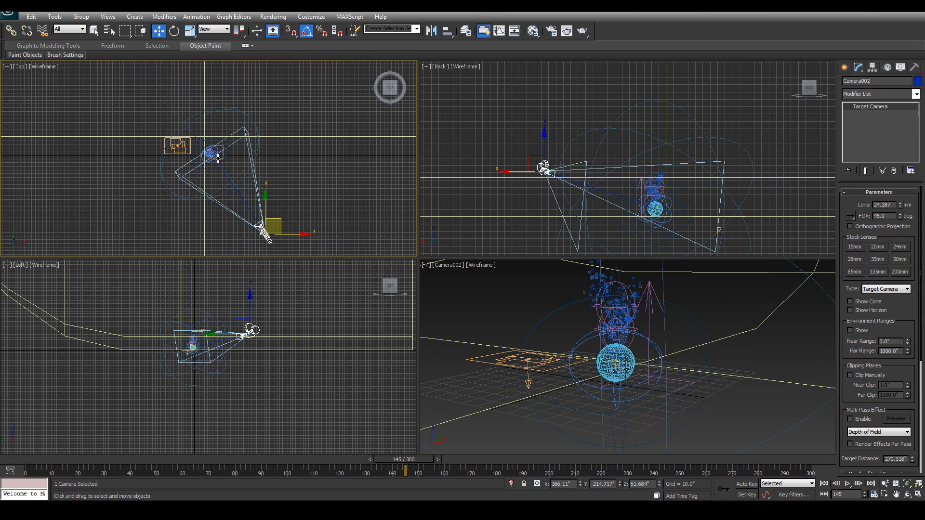
scroll(189, 138, "up", 4)
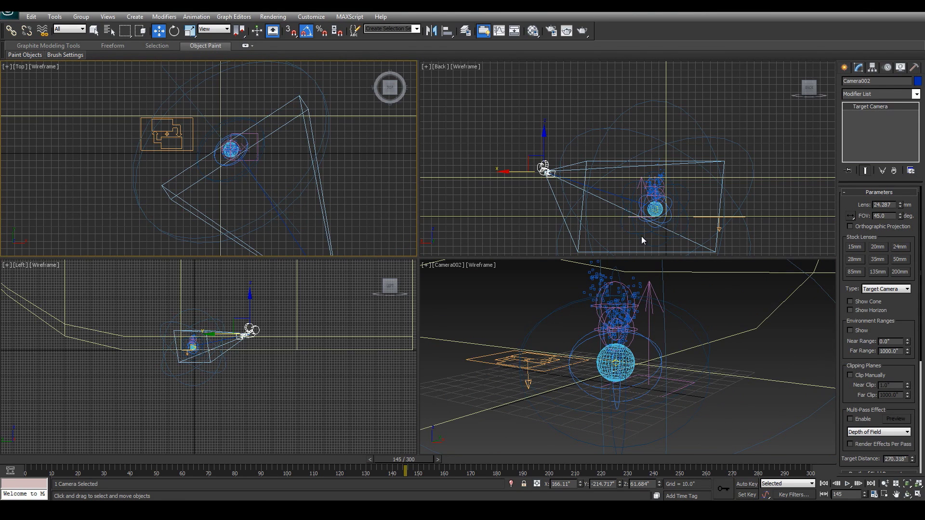
middle_click_drag(653, 226, 651, 220)
middle_click_drag(247, 174, 258, 180)
scroll(258, 181, "up", 6)
scroll(349, 163, "up", 5)
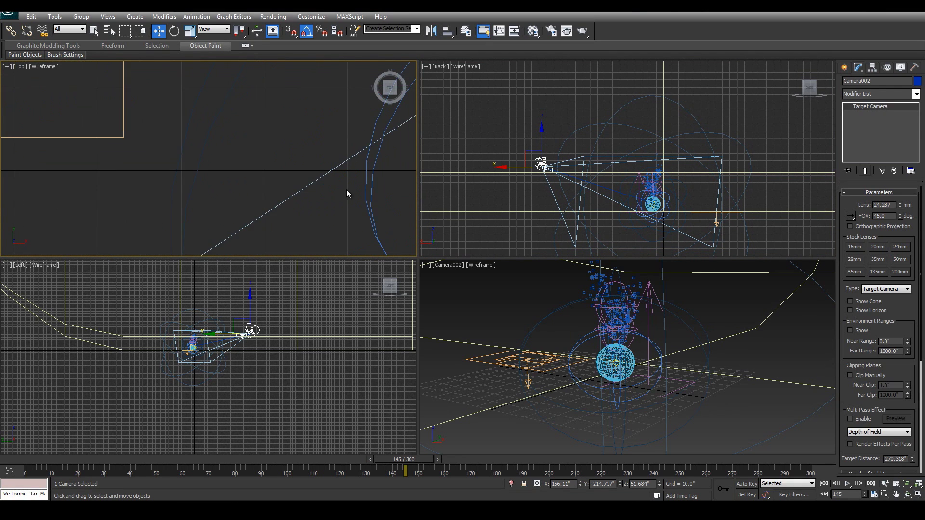
left_click(109, 31)
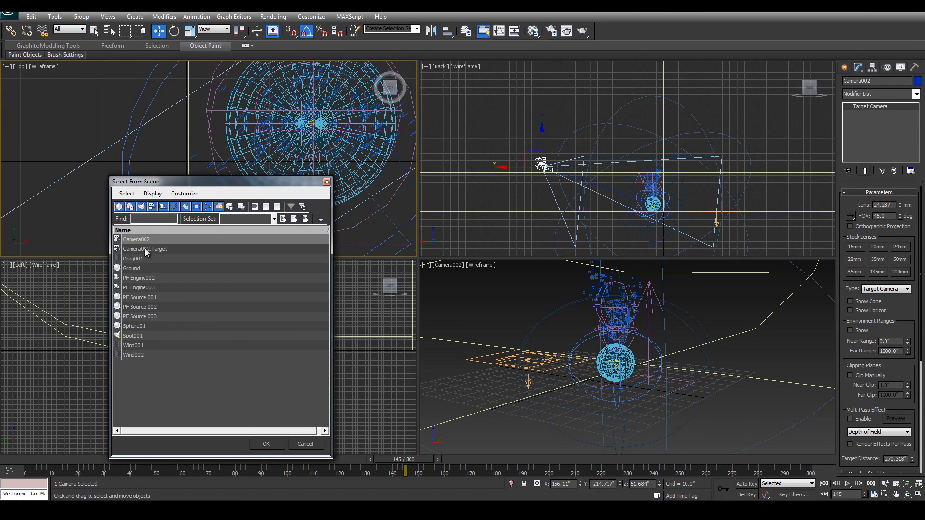
left_click(145, 249)
left_click(266, 446)
right_click(650, 173)
left_click_drag(649, 165, 652, 152)
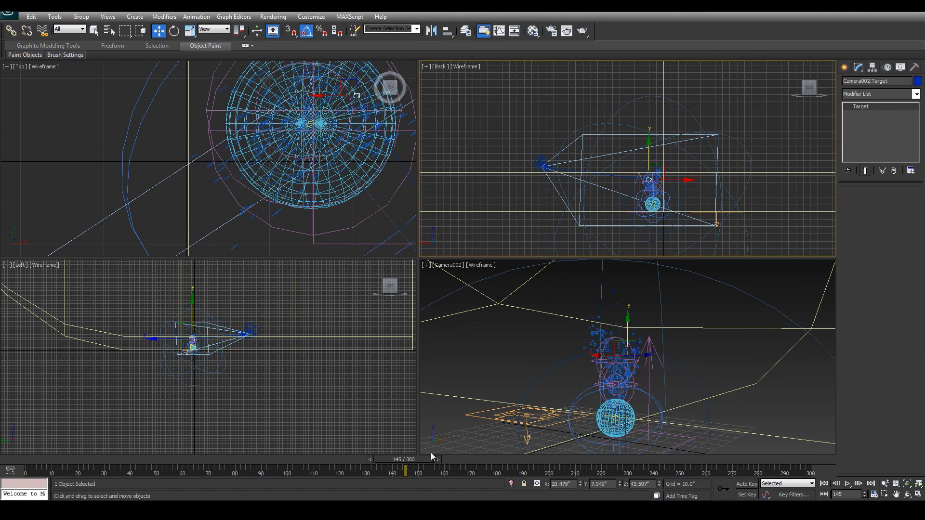
Scrub the timeline back to frame 99 and bring Particle View up again
left_click_drag(403, 459, 287, 459)
key("6")
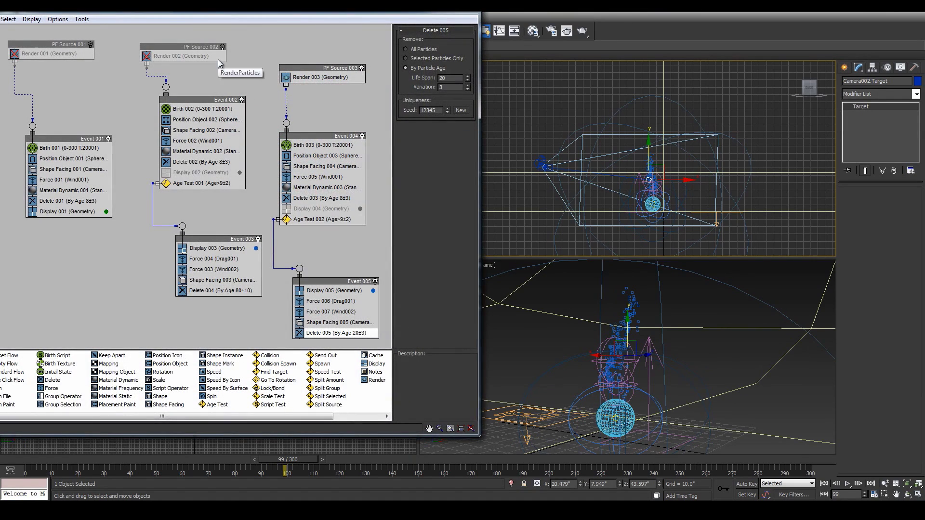
left_click(222, 46)
Open the Material Editor and arrange it beside the Particle View window
left_click(532, 32)
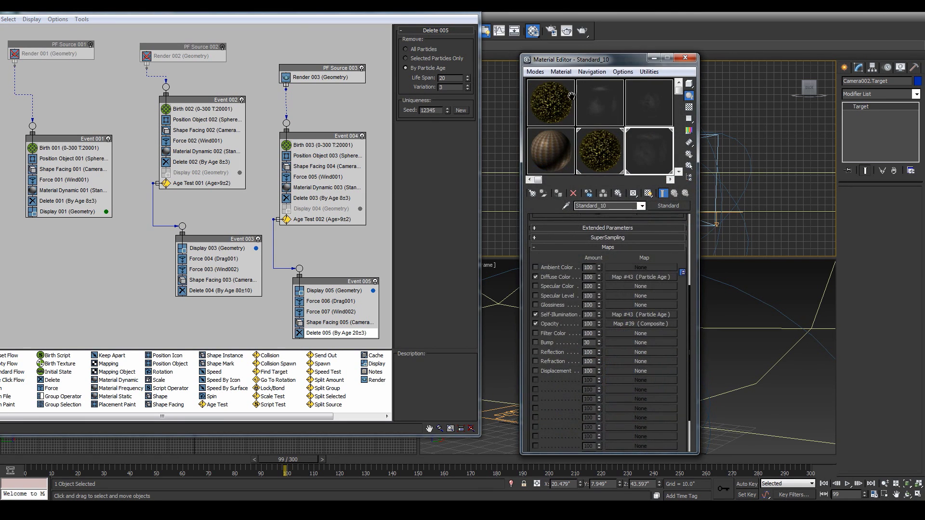
left_click_drag(592, 60, 735, 60)
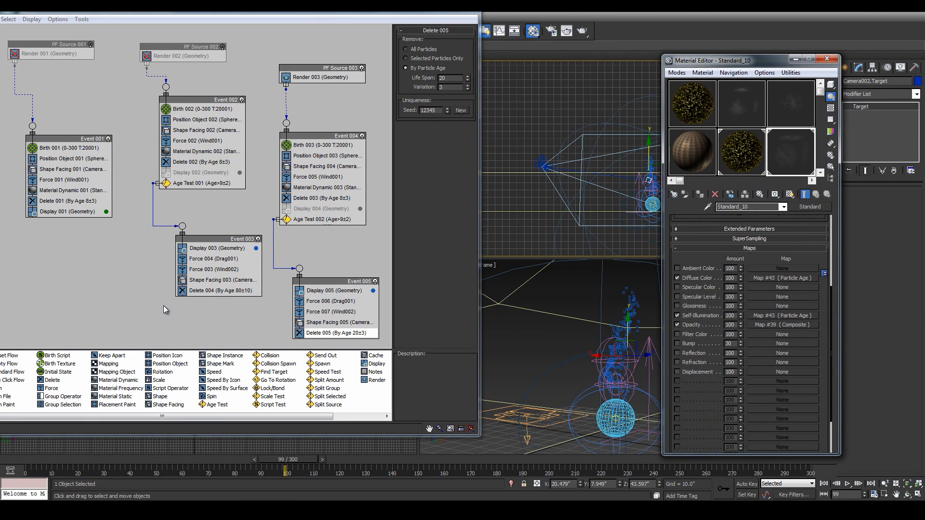
left_click_drag(119, 14, 160, 26)
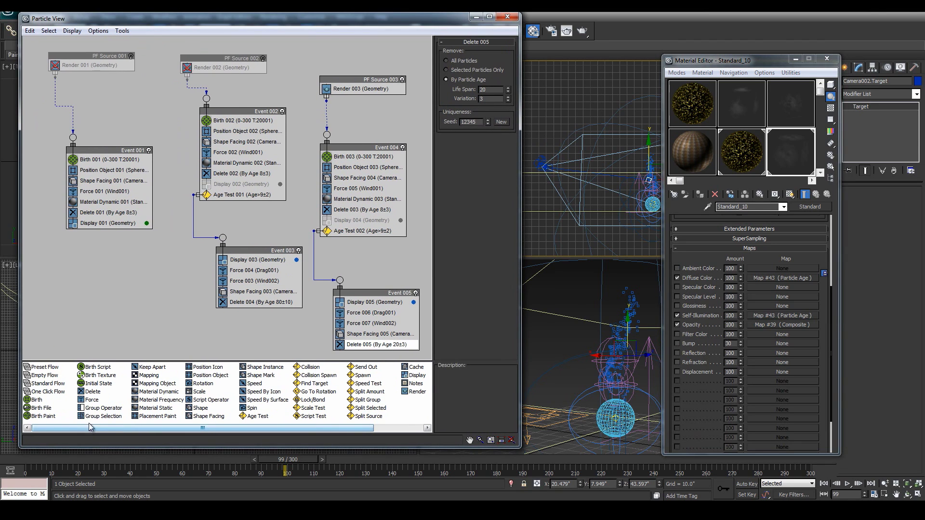
Insert a Material Dynamic operator into Event 005 between the Drag and Wind force operators and show its parameters
left_click_drag(141, 397, 360, 319)
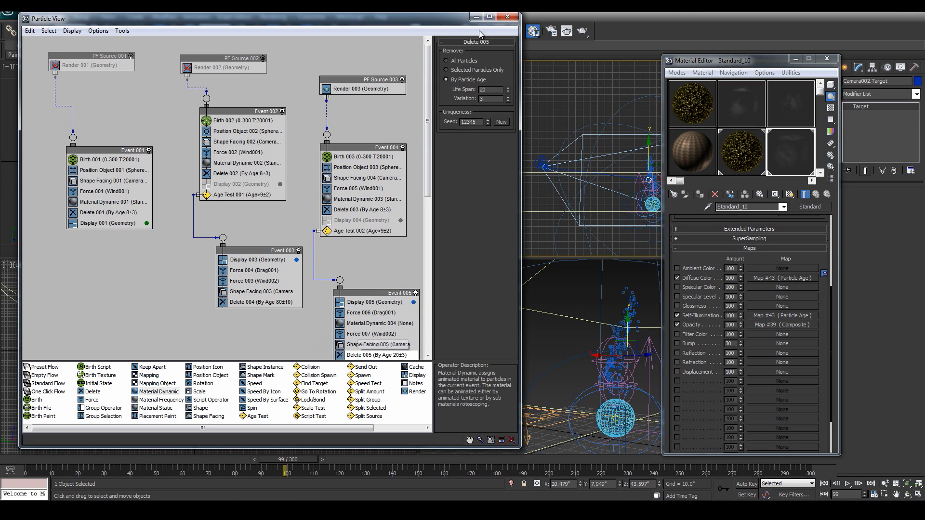
left_click(368, 323)
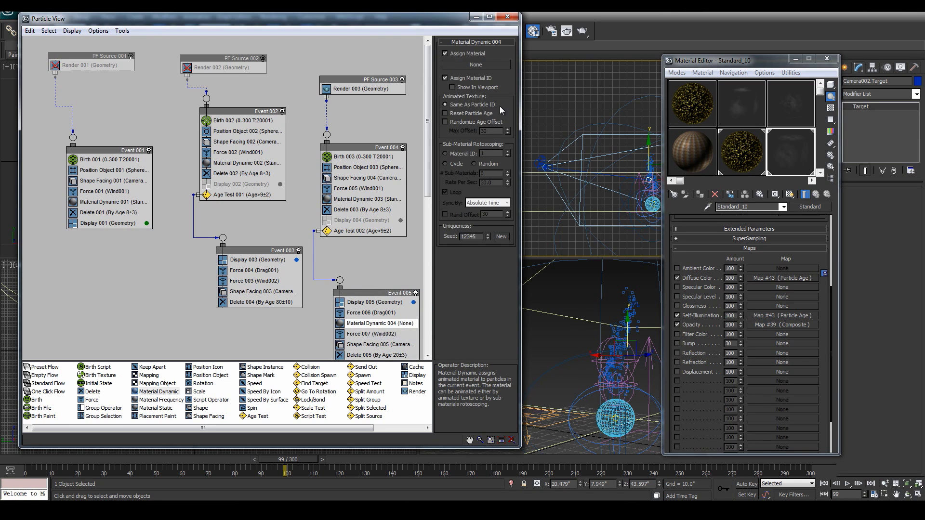
Choose an unused grey material sample and set its diffuse color to orange, RGB 245, 141, 57
left_click(820, 173)
left_click(746, 153)
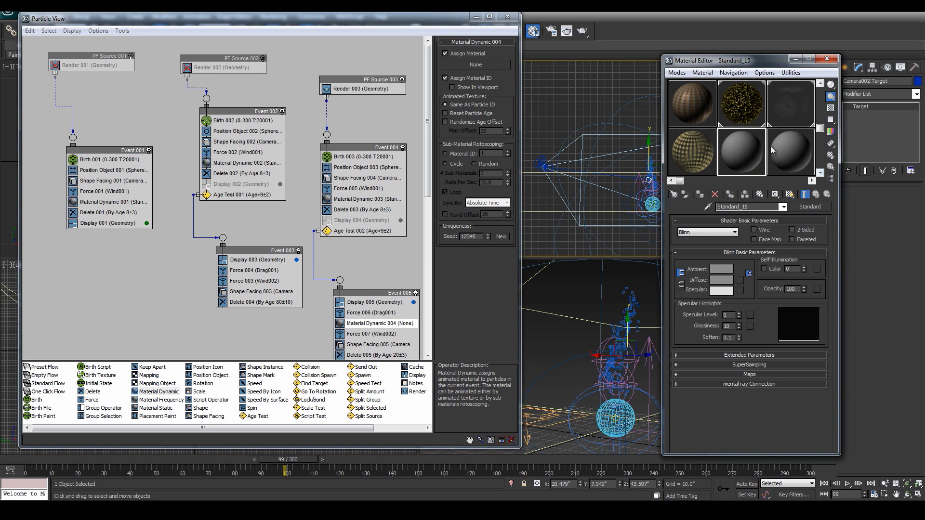
left_click(721, 281)
left_click_drag(209, 83, 200, 65)
left_click_drag(277, 95, 278, 78)
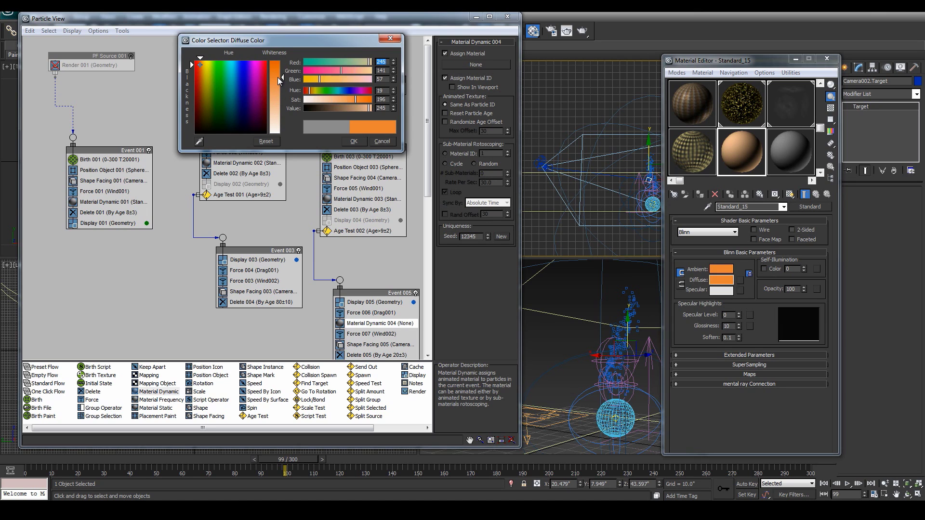
left_click(353, 141)
Assign a Gradient Ramp map to the orange material's Opacity channel
left_click(758, 375)
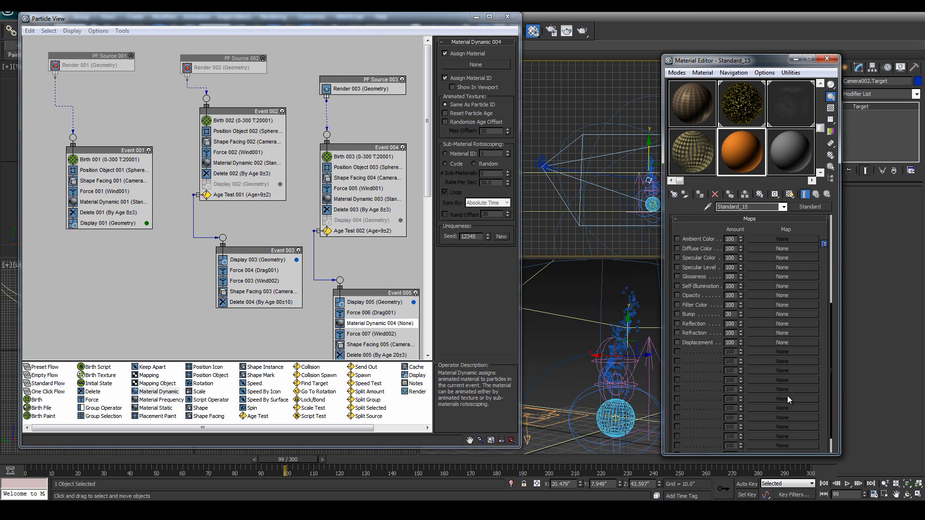
left_click(764, 296)
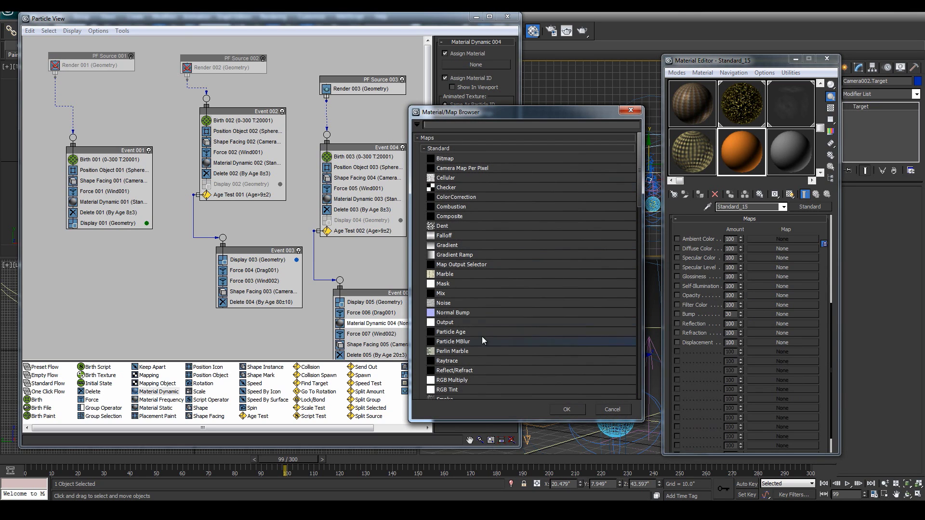
double_click(432, 255)
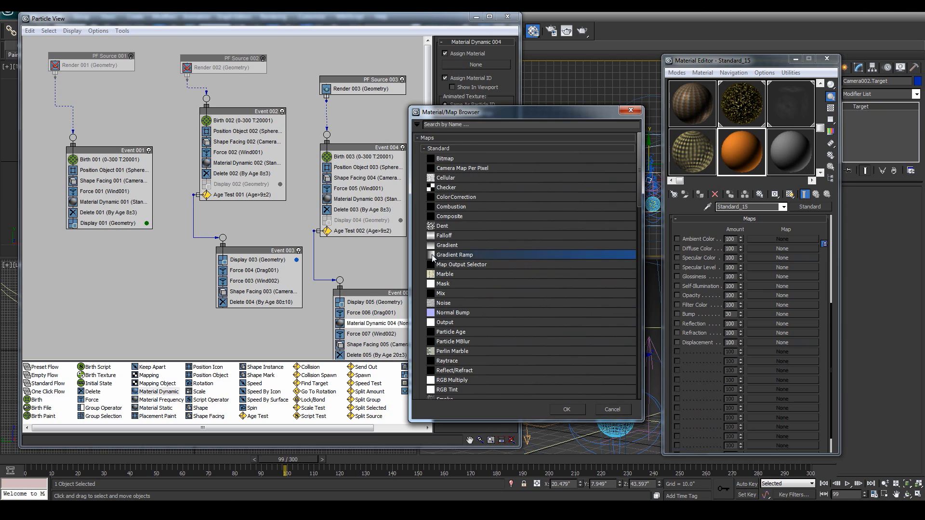
left_click(786, 156)
double_click(790, 156)
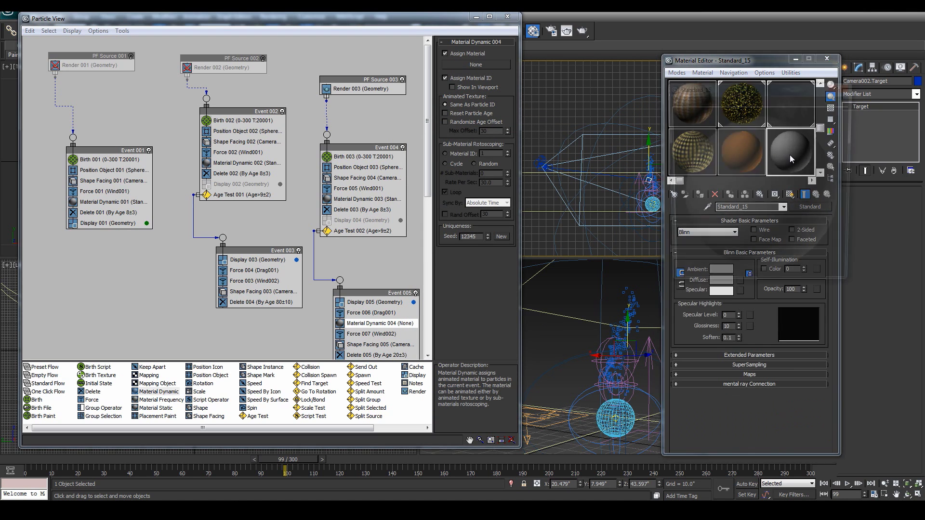
left_click_drag(757, 88, 416, 98)
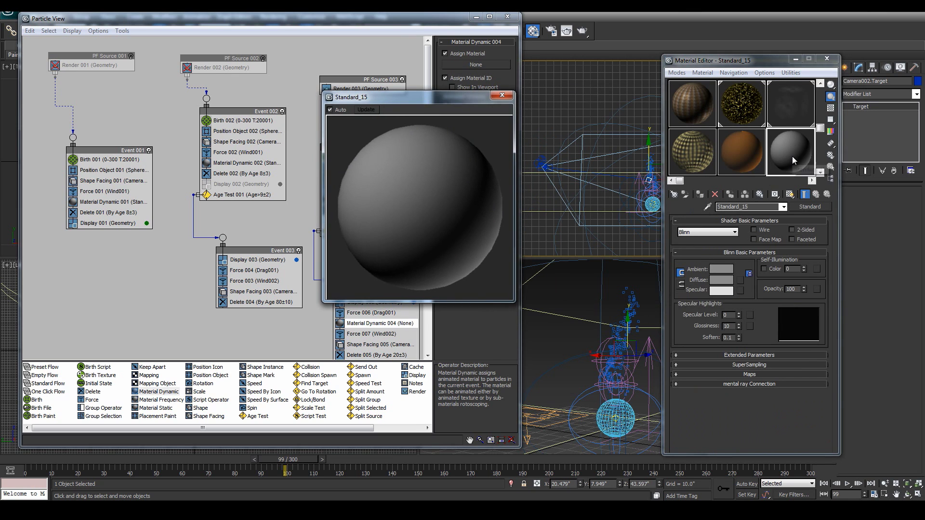
left_click(514, 95)
left_click(505, 96)
Show an enlarged preview of the orange material and rename the material "sparks"
double_click(748, 155)
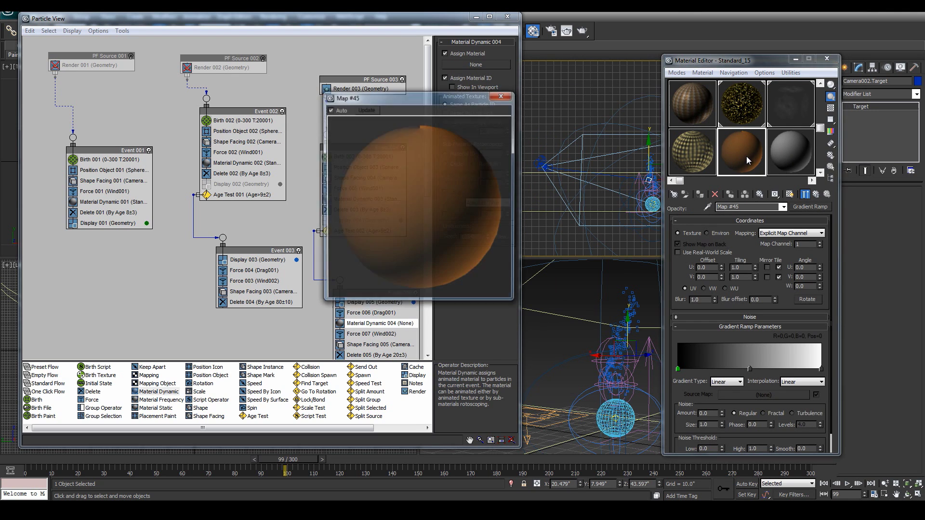
left_click(815, 195)
left_click_drag(757, 207, 585, 196)
type("sparks")
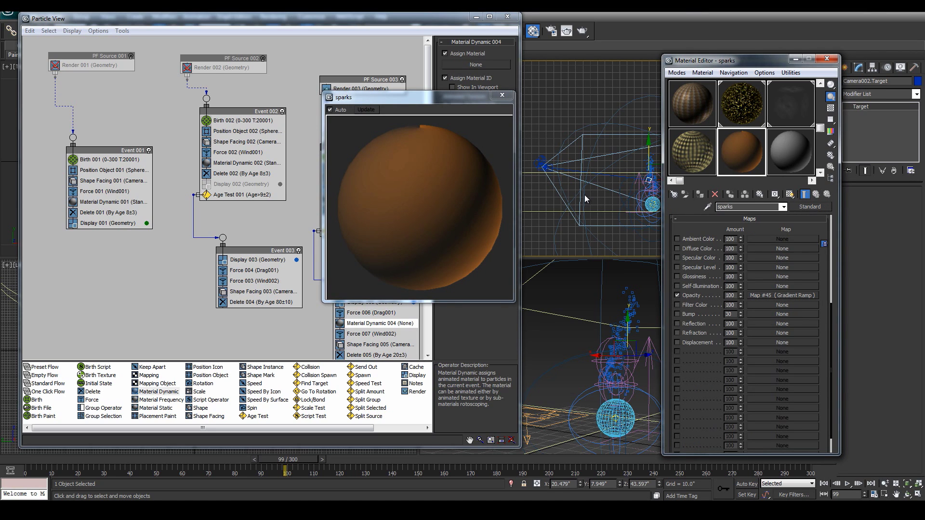
Set the gradient type of the sparks material's opacity Gradient Ramp to Radial
left_click(780, 295)
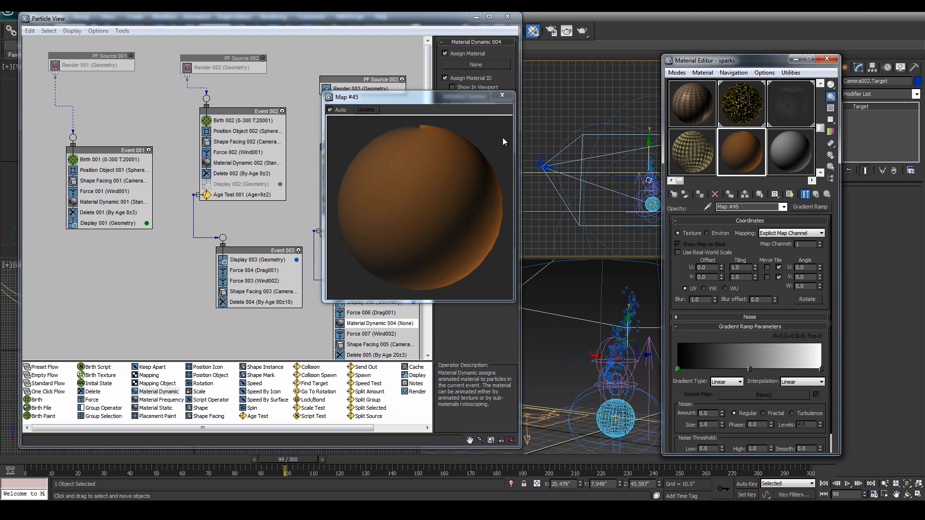
left_click_drag(371, 96, 391, 103)
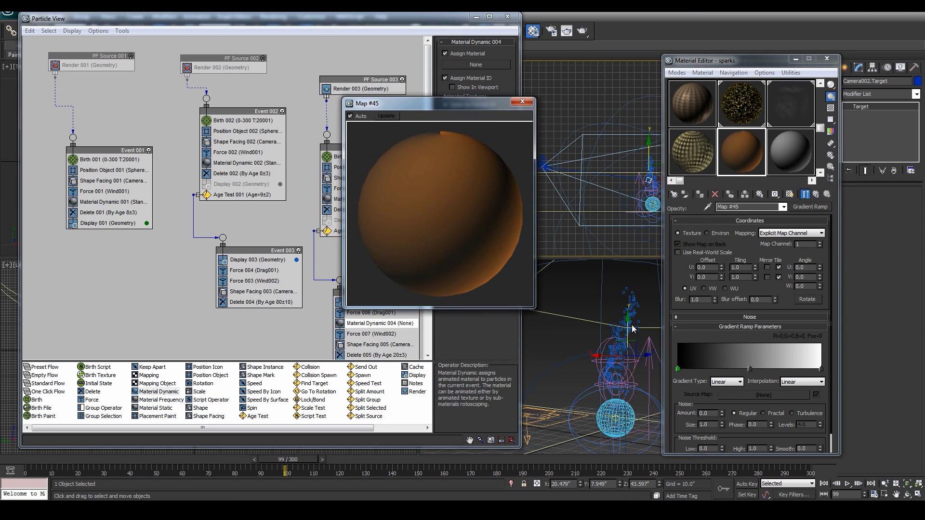
left_click(730, 385)
left_click(729, 440)
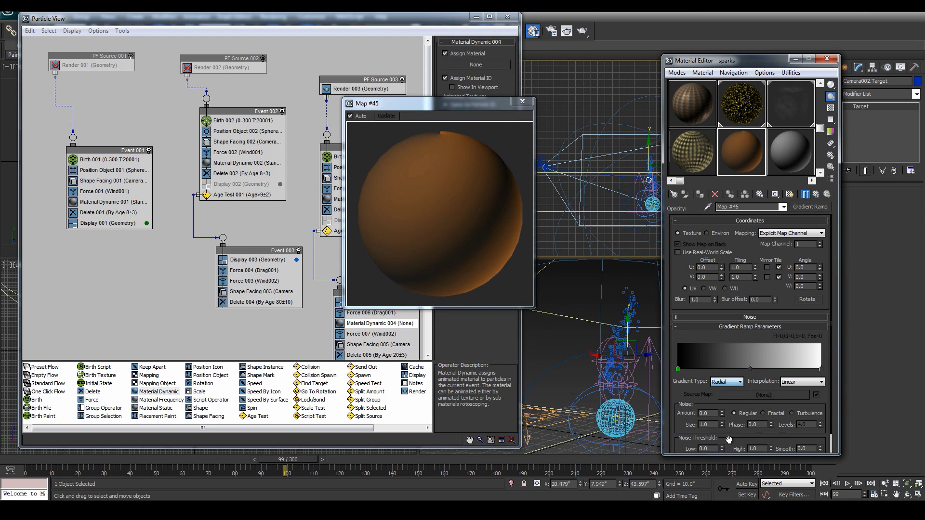
Reverse the radial ramp by coloring its start flag near-white, RGB 253, and its end flag black
double_click(678, 370)
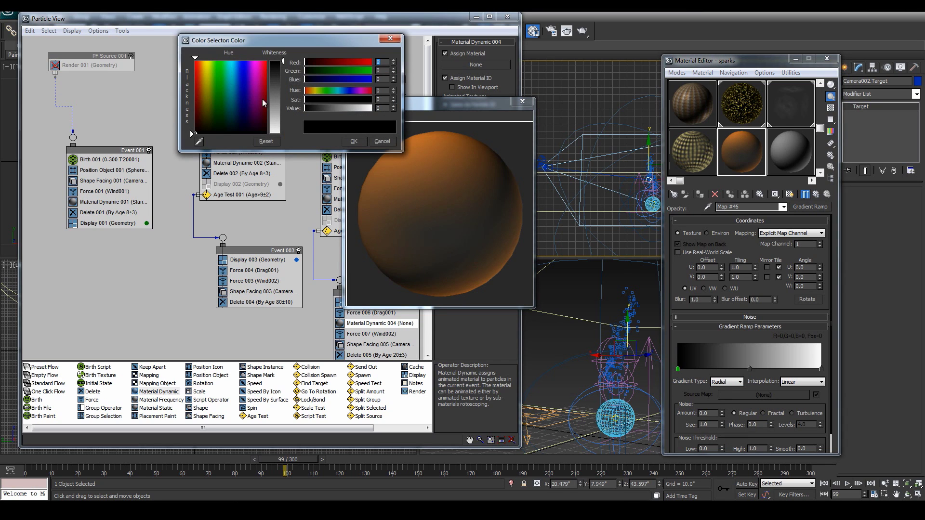
left_click_drag(276, 108, 282, 134)
left_click(353, 141)
double_click(821, 369)
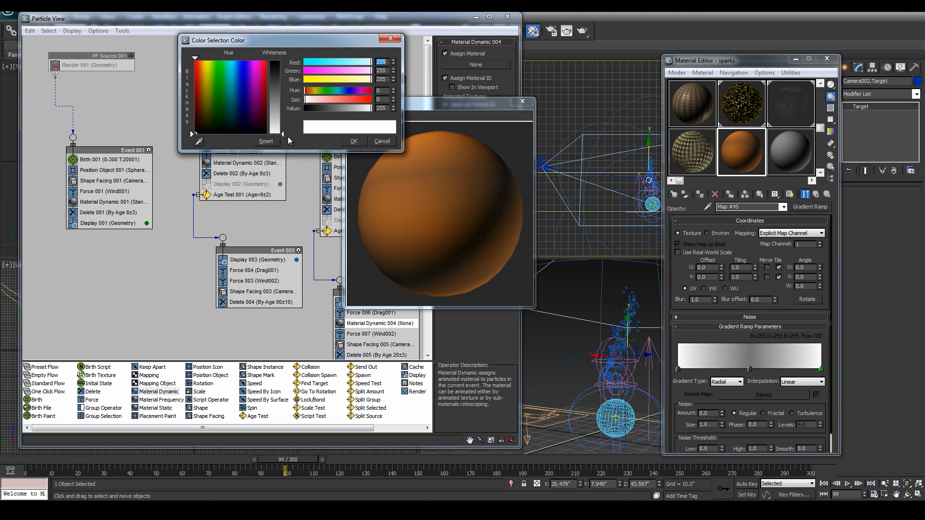
left_click_drag(284, 135, 284, 54)
left_click(353, 142)
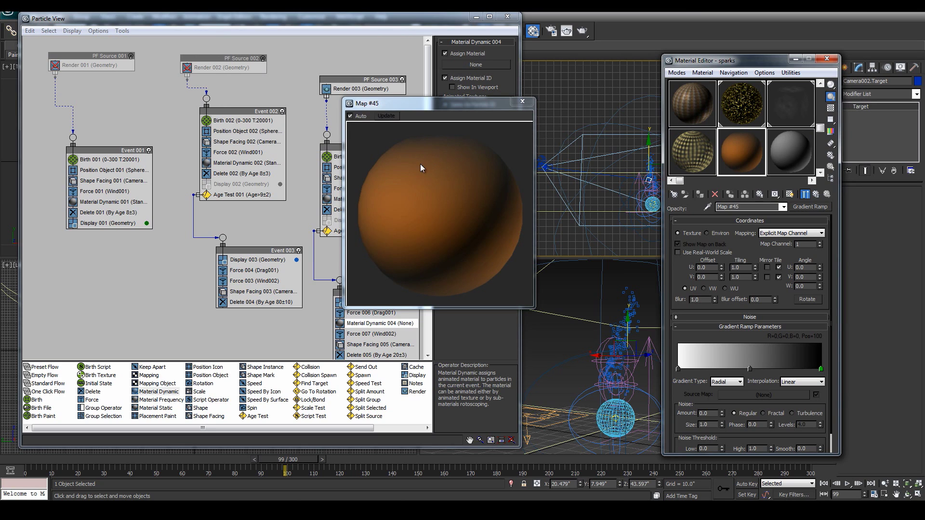
Change the material's sample shape from a sphere to a box
left_click(831, 97)
left_click(833, 87)
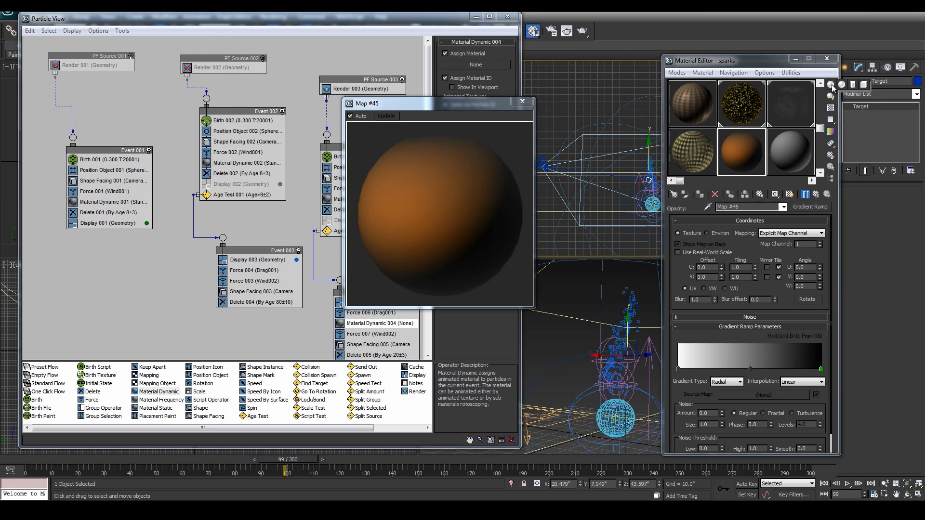
left_click_drag(833, 87, 864, 84)
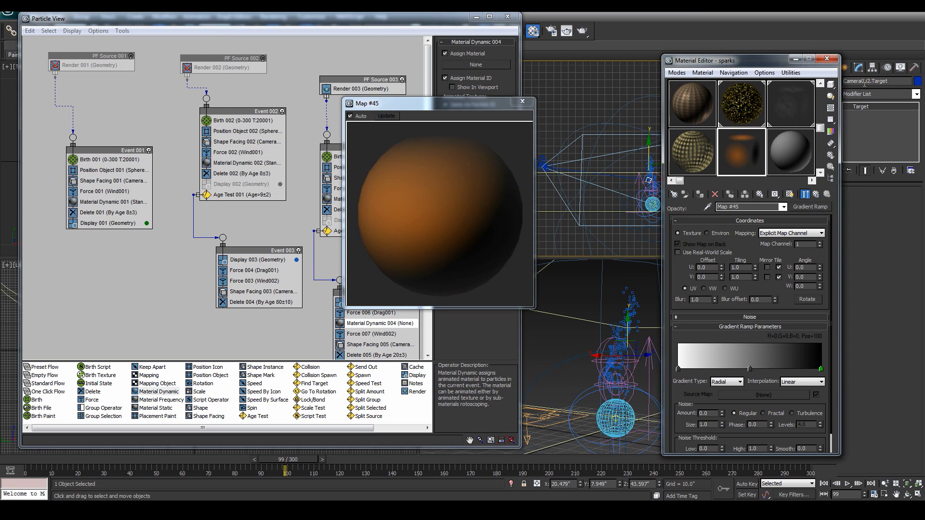
Set the sparks material's self-illumination to 100
left_click(815, 194)
left_click_drag(770, 233, 772, 396)
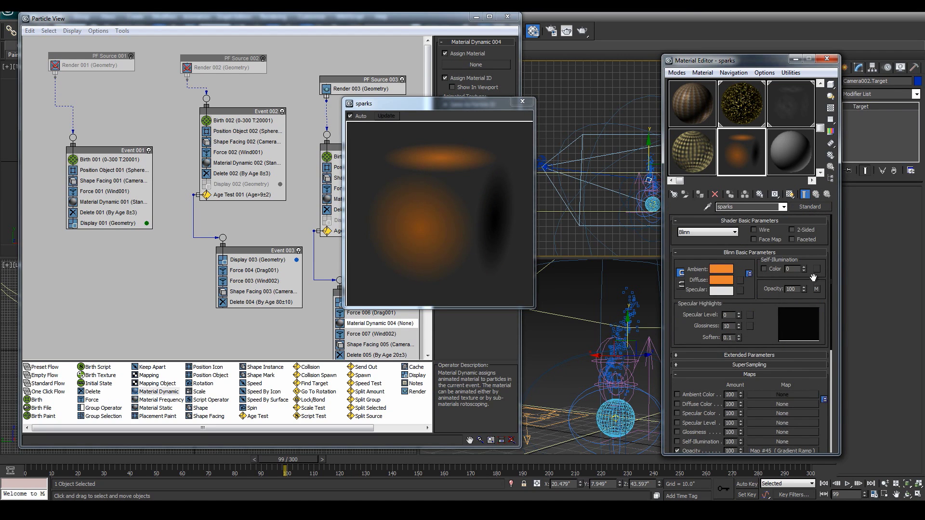
left_click_drag(803, 269, 779, 40)
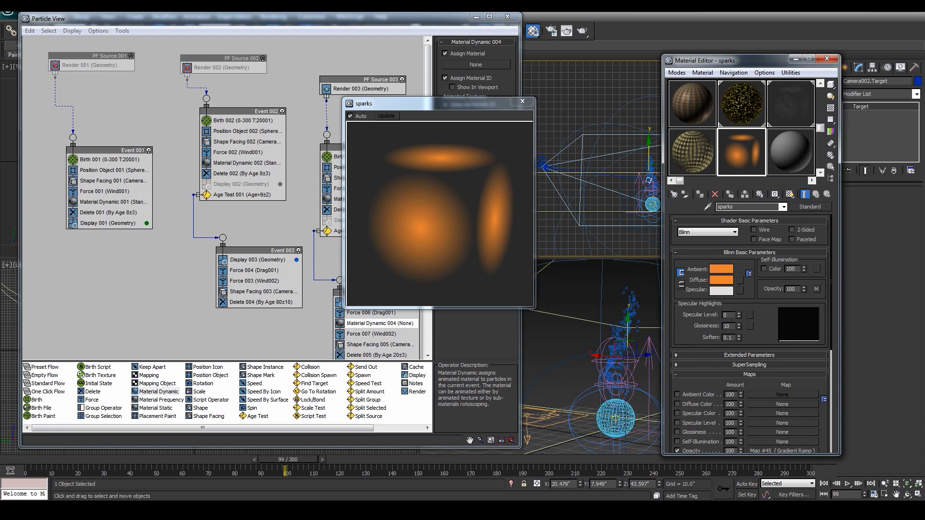
Replace the opacity Gradient Ramp with a Composite map, keeping the old map as a sub-map
left_click_drag(767, 327, 788, 226)
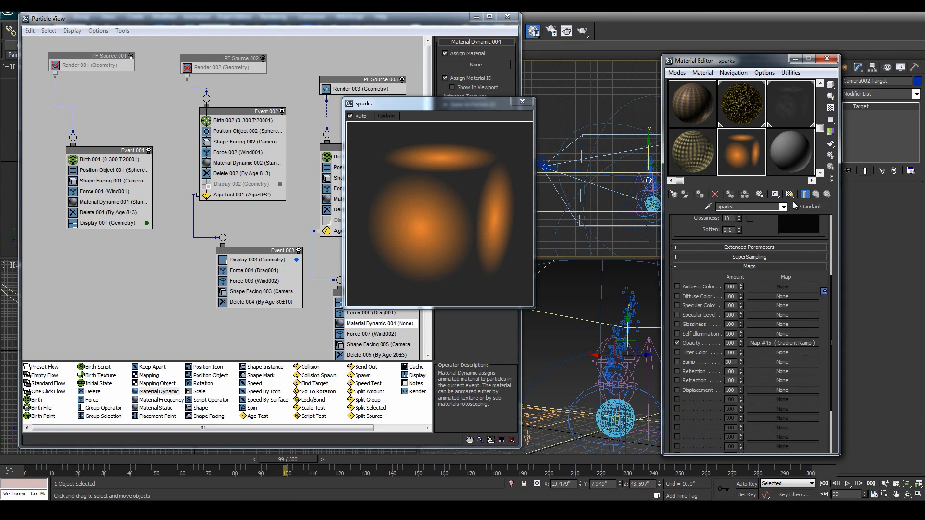
left_click(795, 343)
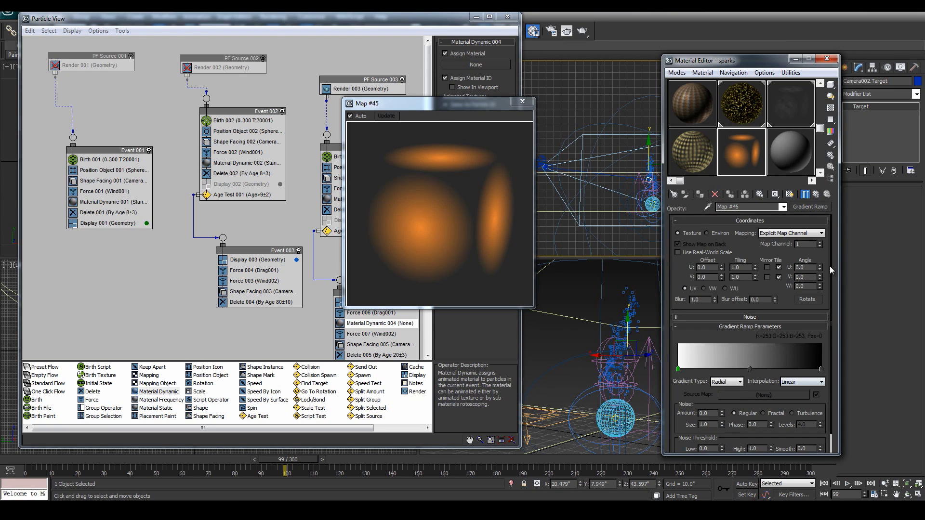
left_click(817, 207)
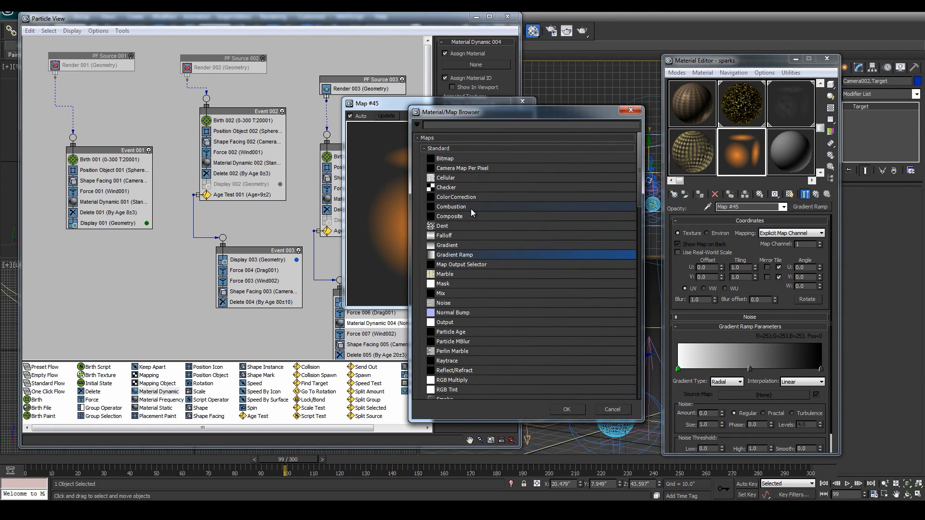
double_click(461, 217)
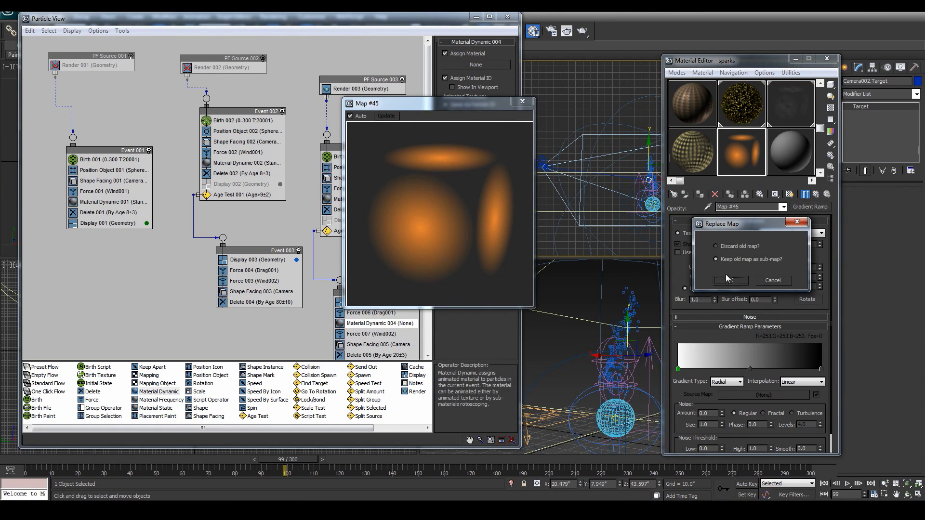
left_click(727, 279)
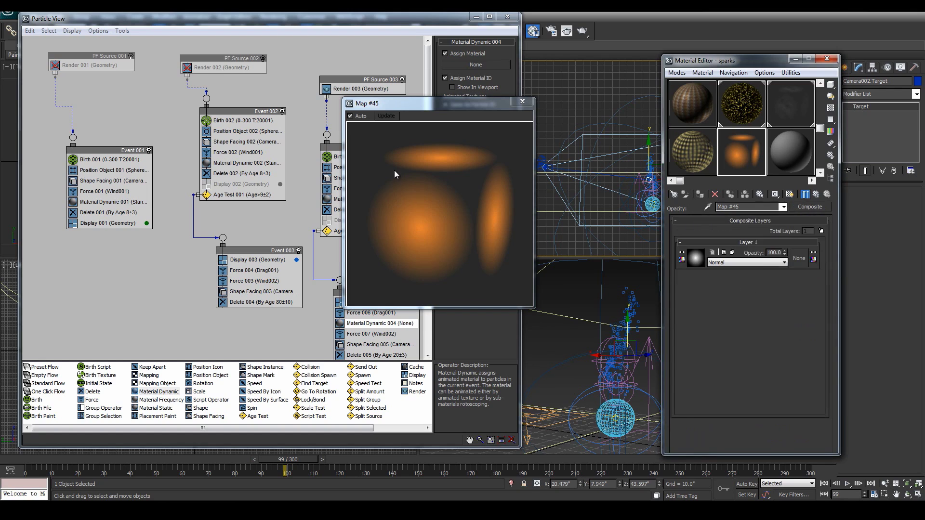
Add a second Composite layer, set its blending mode to Multiply and assign it a Particle Age map
left_click(822, 231)
left_click(728, 263)
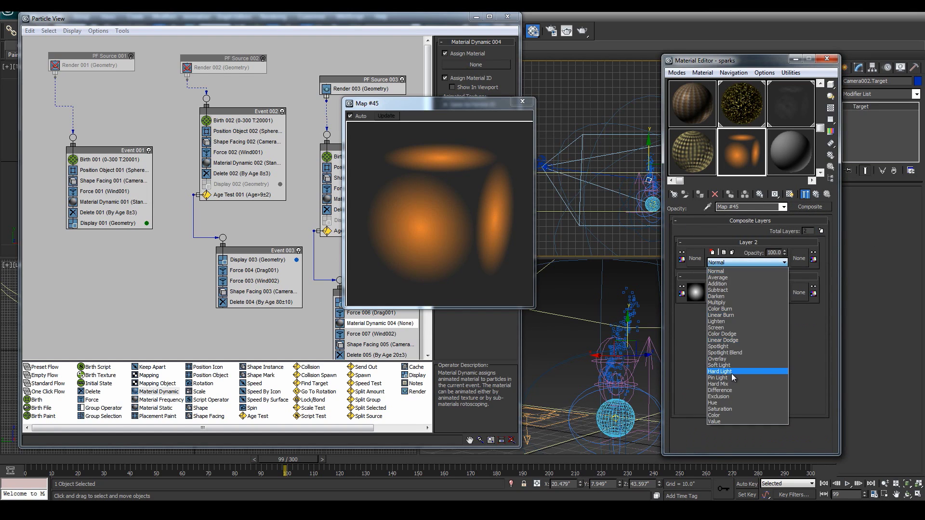
left_click(722, 303)
left_click(695, 258)
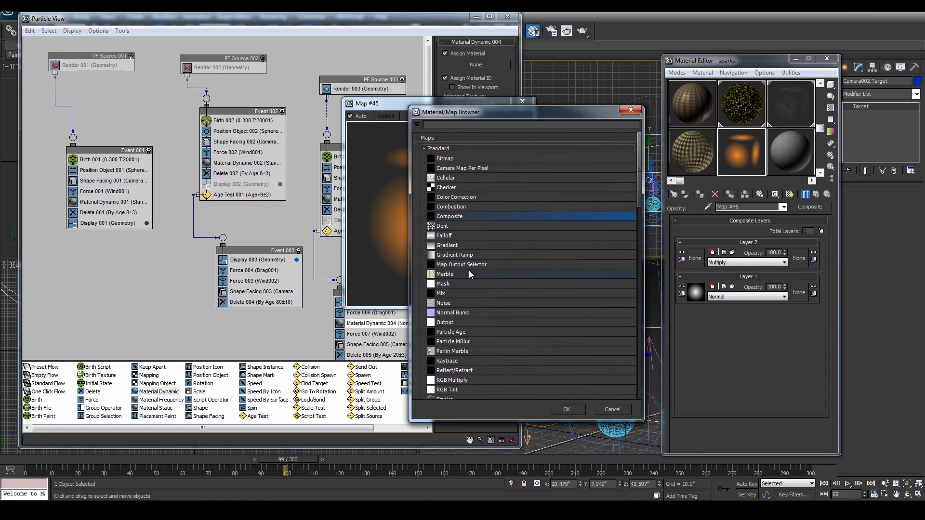
double_click(445, 331)
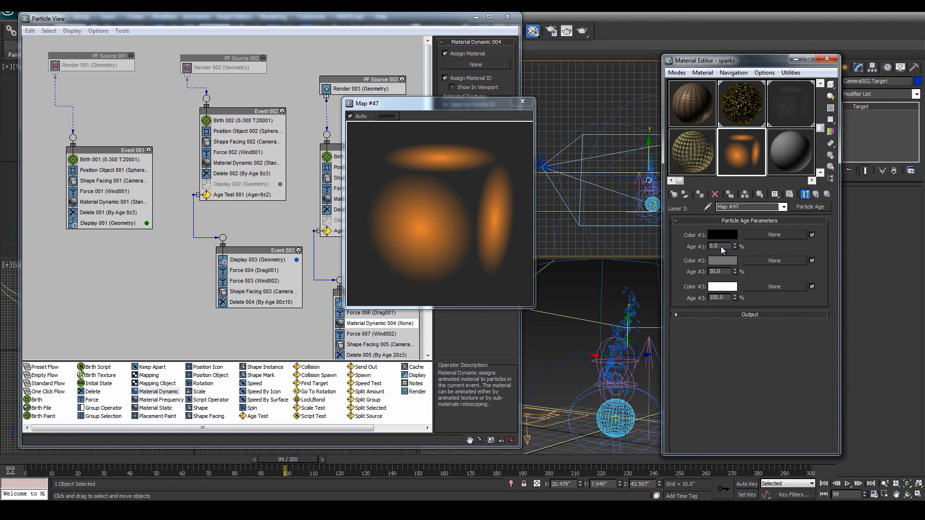
Set the Particle Age map's Color #2 to white and Color #3 to black
left_click(721, 261)
left_click_drag(278, 96, 284, 139)
left_click(359, 143)
left_click(721, 287)
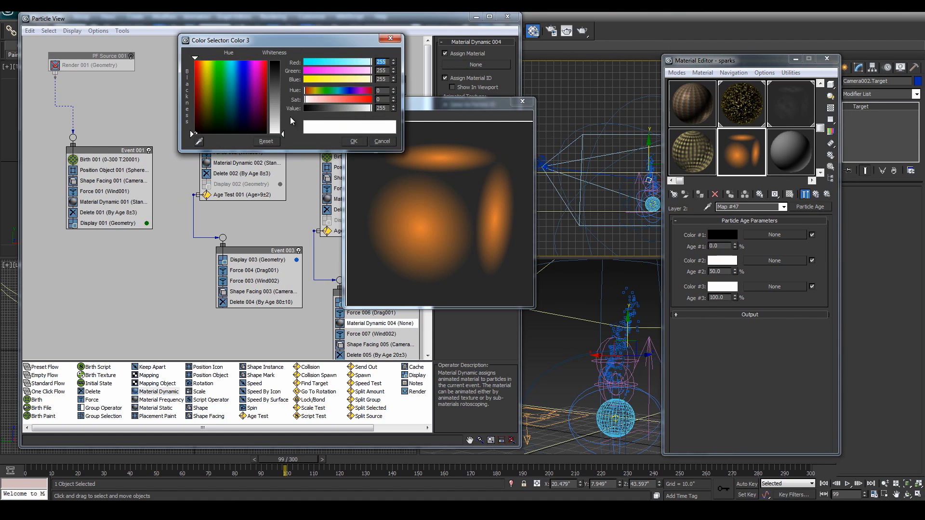
left_click_drag(285, 134, 276, 61)
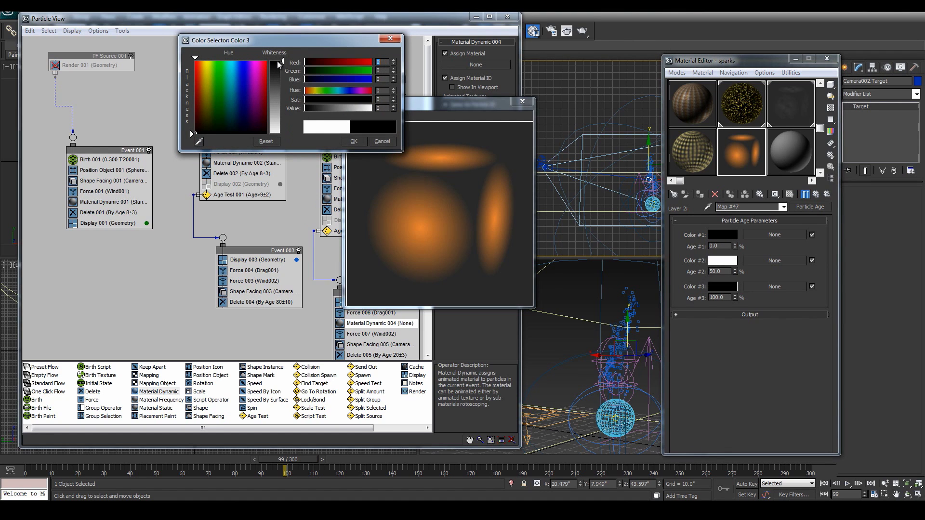
left_click(354, 141)
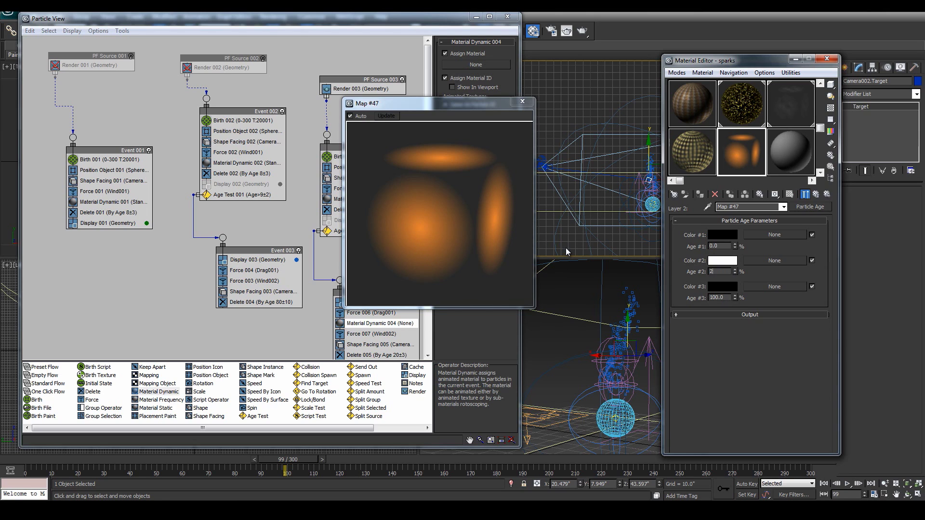
Close the material preview, Material Editor and Particle View, and open Render Setup over the viewports
left_click(521, 102)
left_click(827, 58)
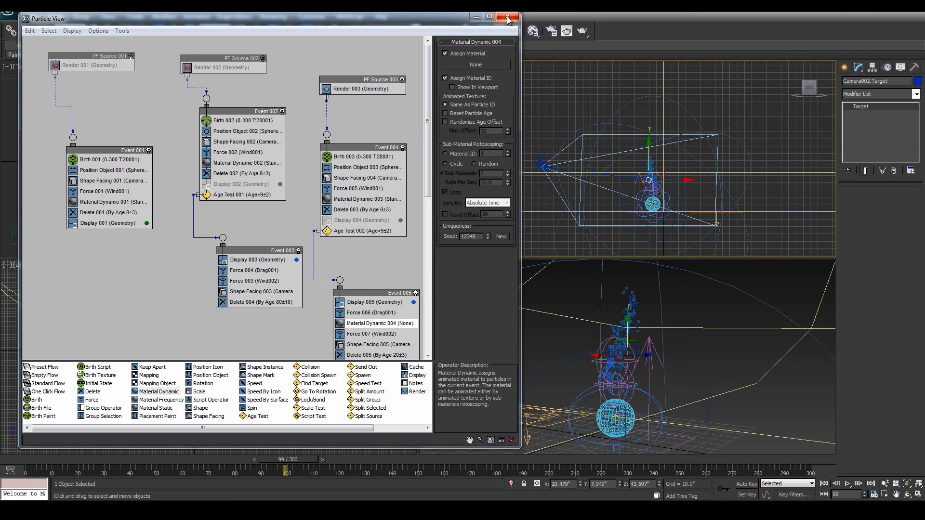
left_click(508, 18)
left_click(553, 32)
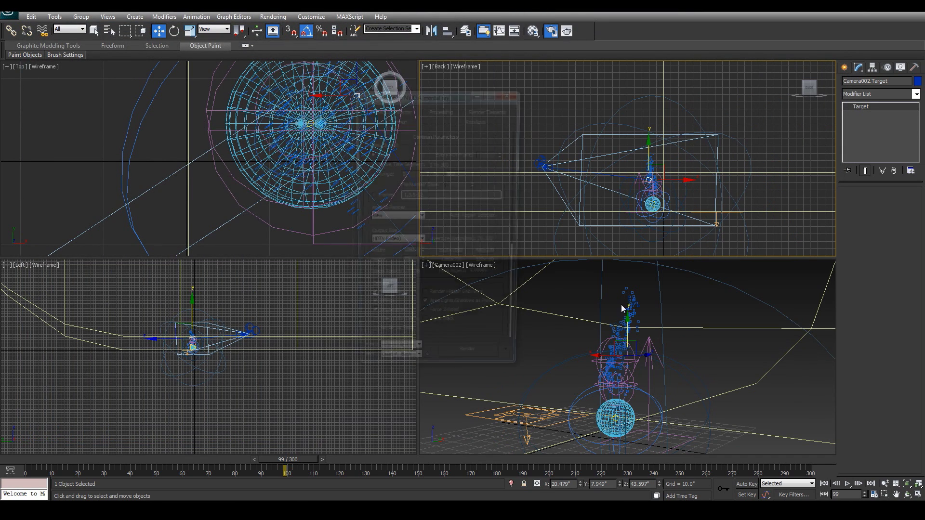
left_click_drag(440, 92, 350, 89)
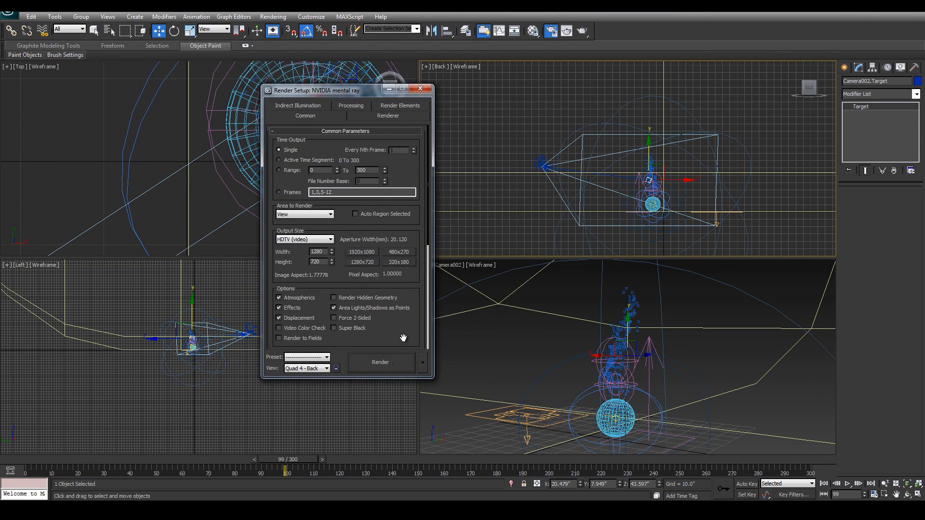
Set the render view to Quad 4 - Camera002, render frame 99, and close the rendered frame and Render Setup
left_click(326, 368)
left_click(318, 399)
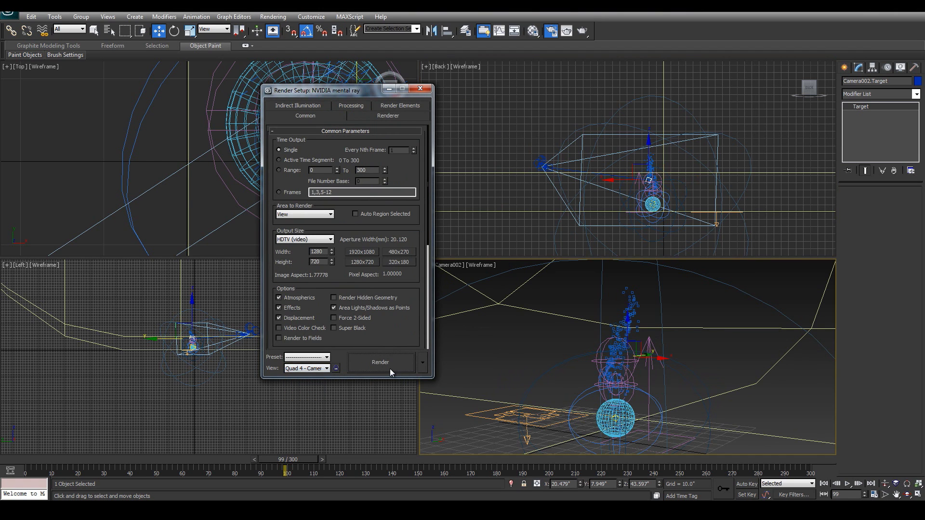
left_click(389, 362)
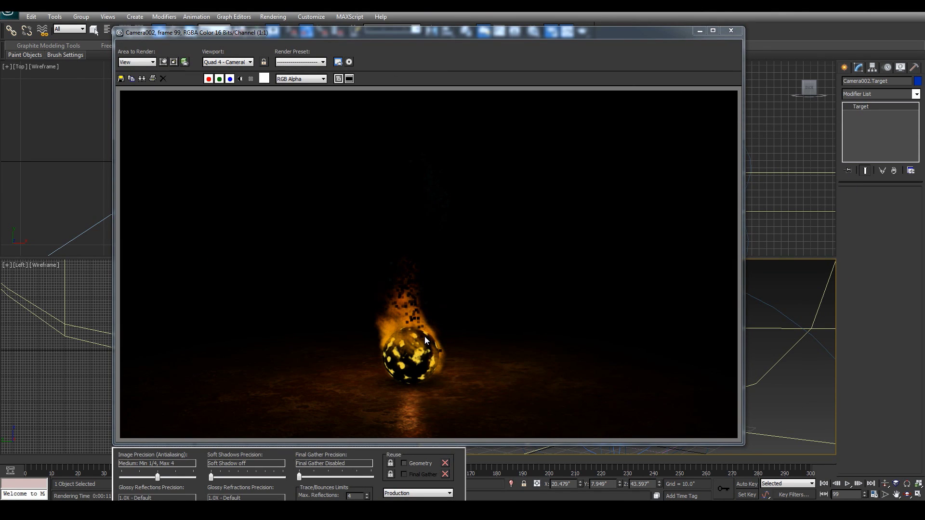
left_click(731, 31)
left_click(420, 88)
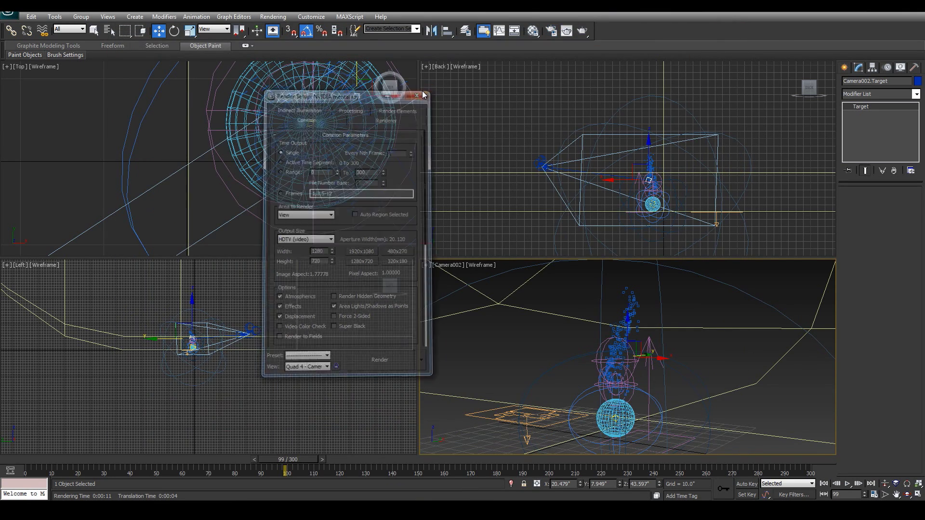
Open Particle View and the Material Editor, and assign the sparks material to Material Dynamic 004 as an instance
key("6")
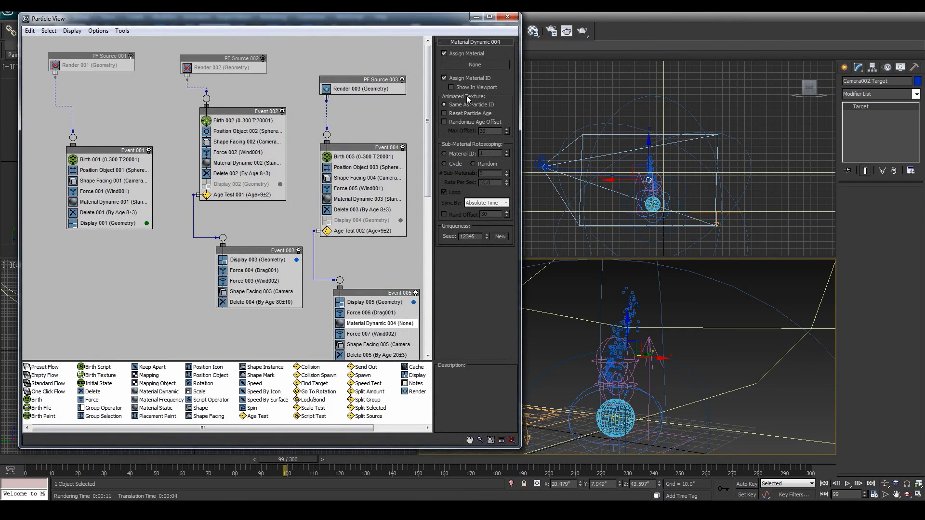
left_click_drag(413, 20, 345, 51)
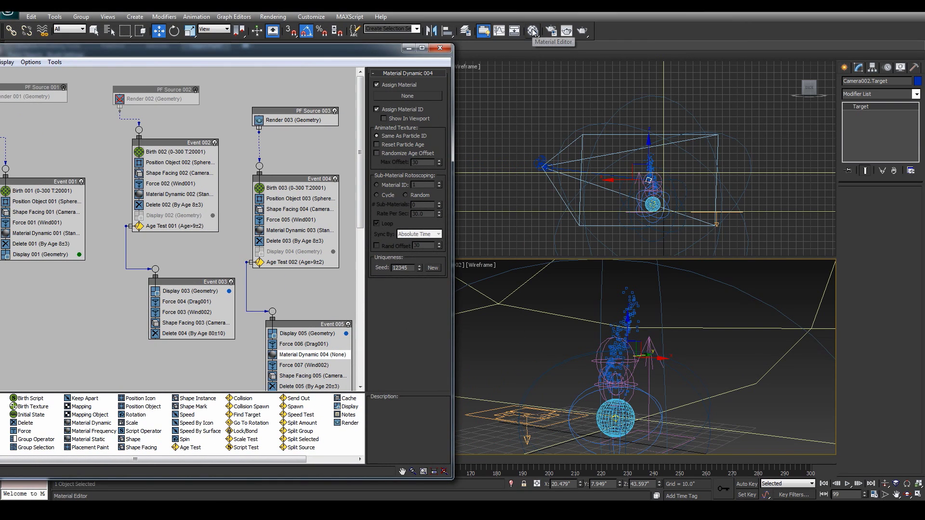
left_click(533, 31)
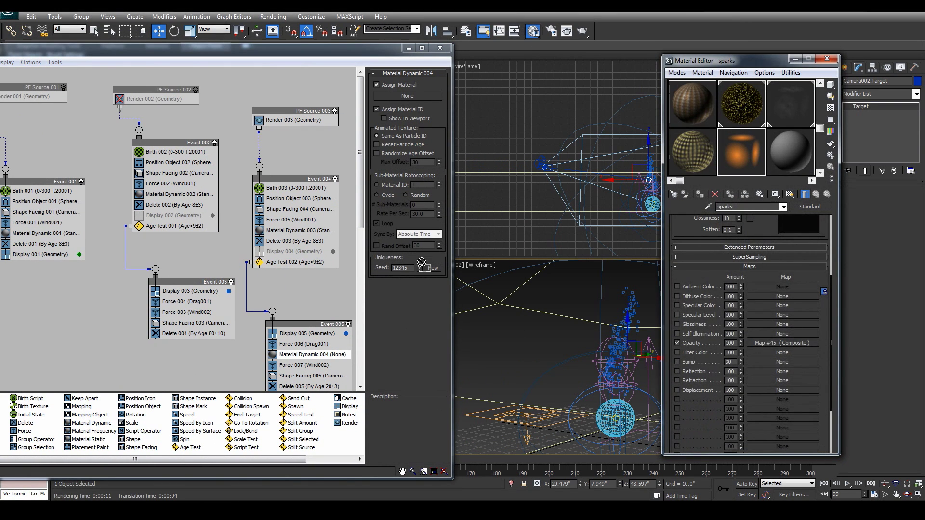
left_click_drag(397, 96, 398, 95)
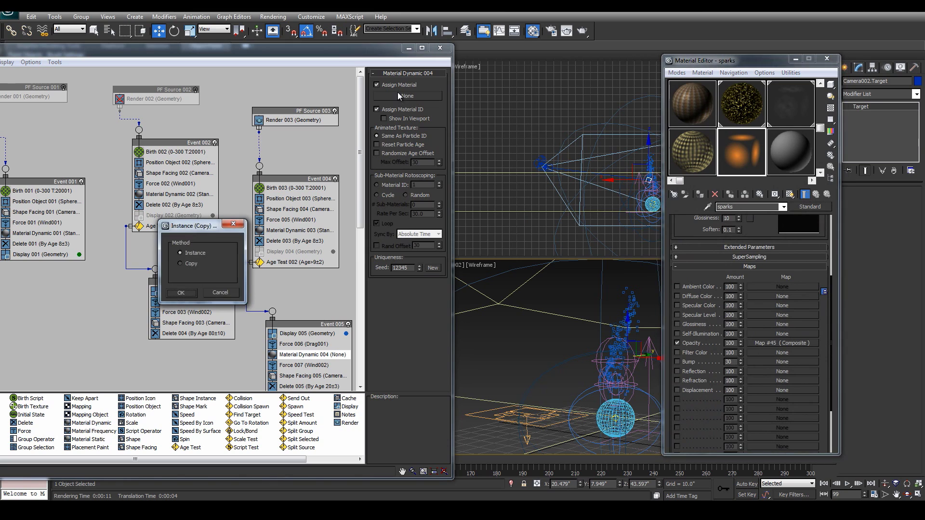
left_click(179, 293)
Rename the PF Source 003 flow as Sparks
left_click(306, 113)
left_click(303, 104)
left_click(303, 111)
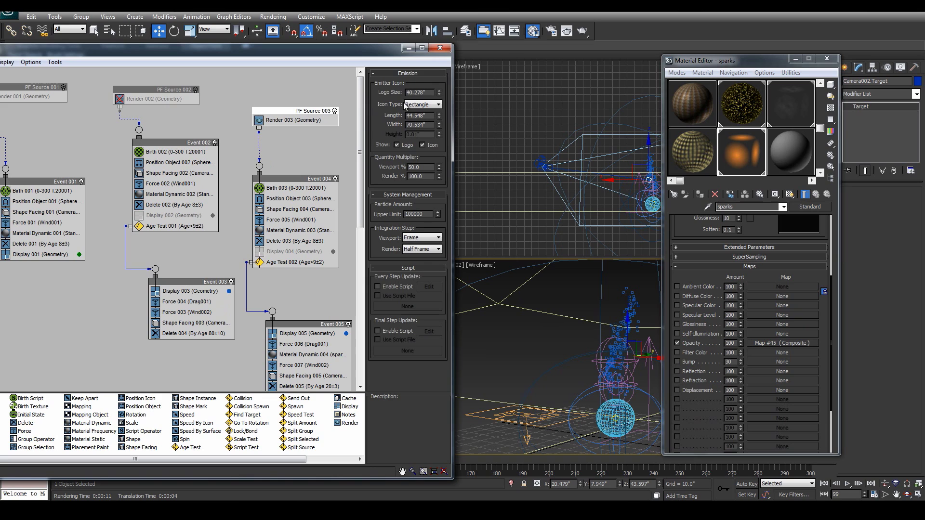
right_click(309, 112)
left_click(339, 234)
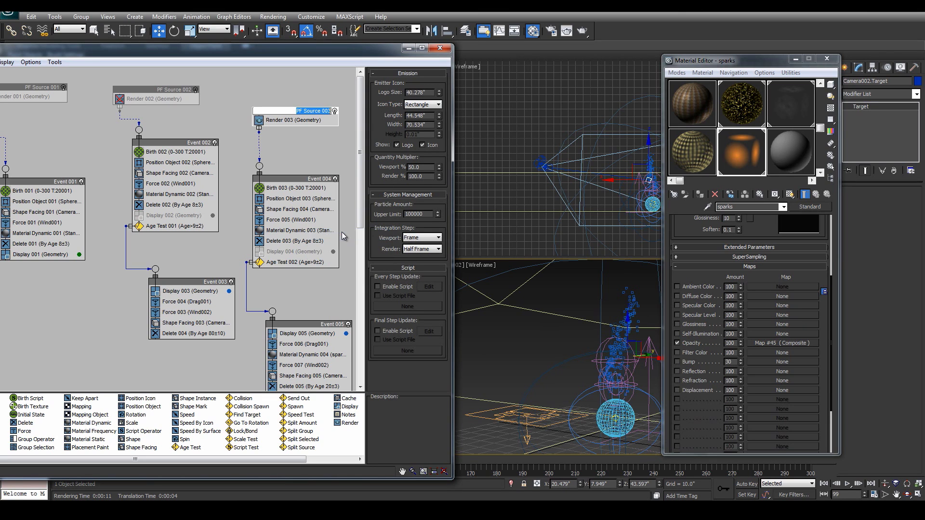
type("Sparks")
key("Return")
Rename the PF Source 002 flow as Smoke
right_click(155, 89)
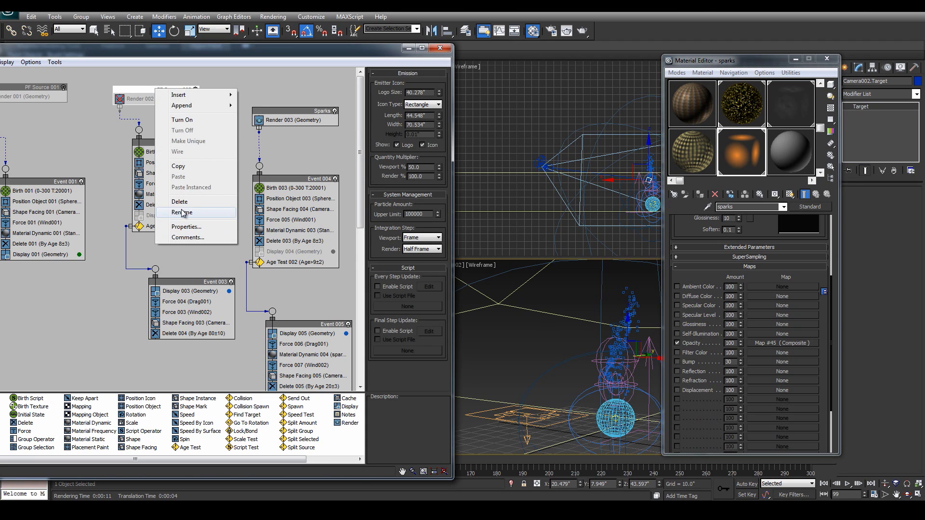
left_click(182, 213)
type("Smoke")
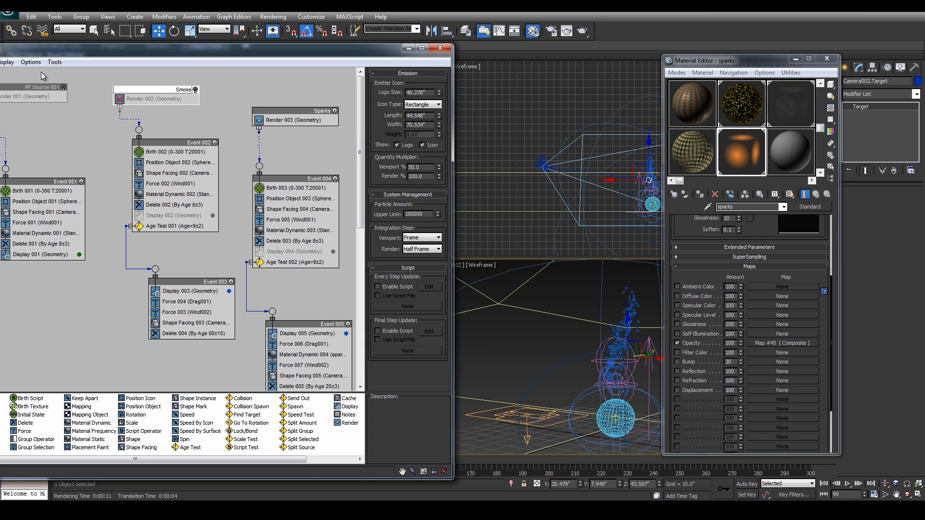
Turn off Event 001, Event 002 and Event 003, leaving the Sparks flow's events on
left_click(81, 182)
left_click(81, 182)
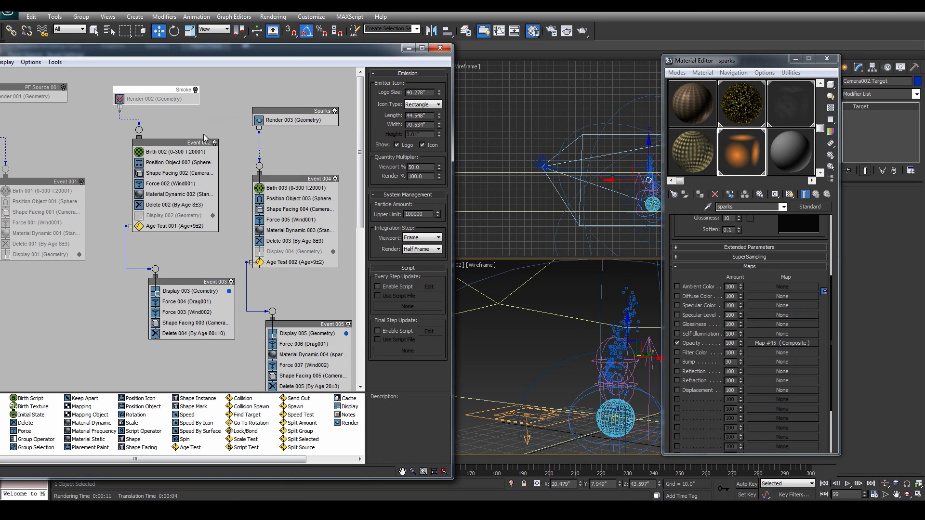
left_click(215, 142)
left_click(231, 281)
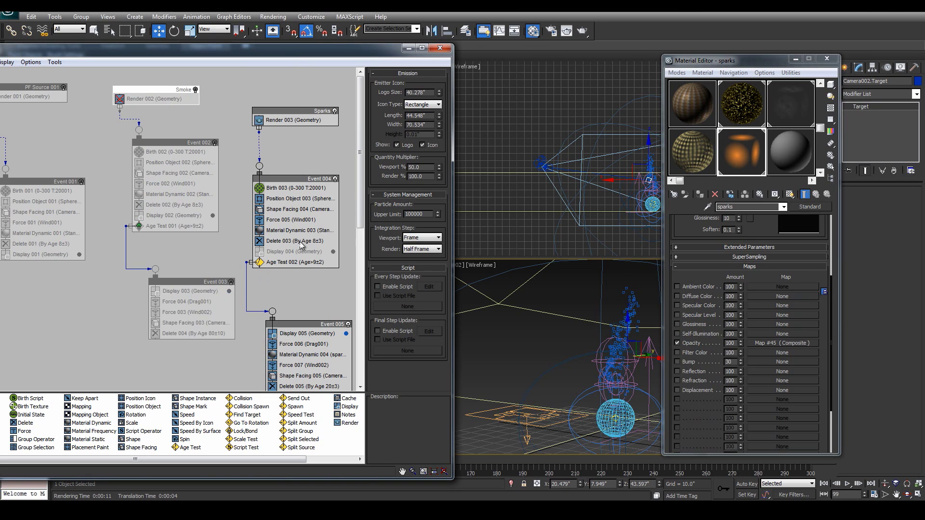
Close Particle View, render frame 99 through Camera002 to check the sparks, and close the render windows
left_click(440, 49)
left_click(551, 30)
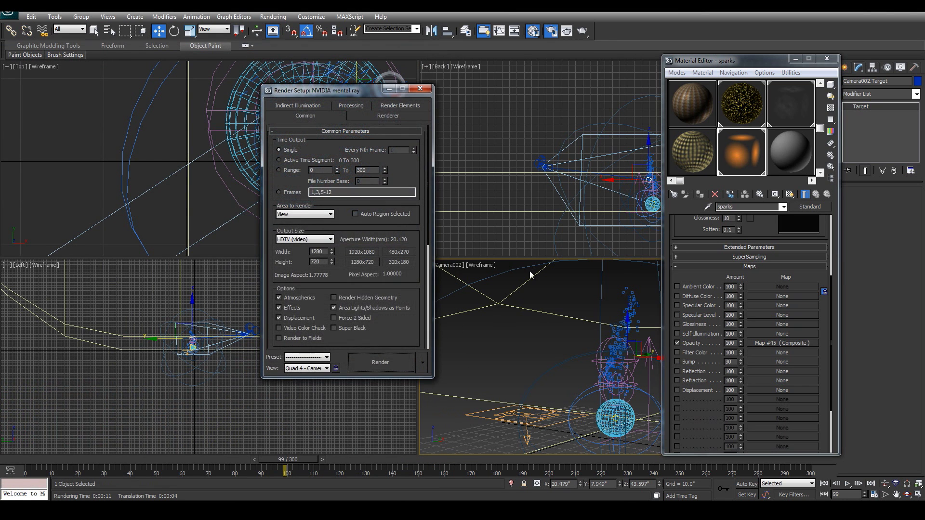
left_click(328, 371)
left_click(323, 395)
left_click(373, 365)
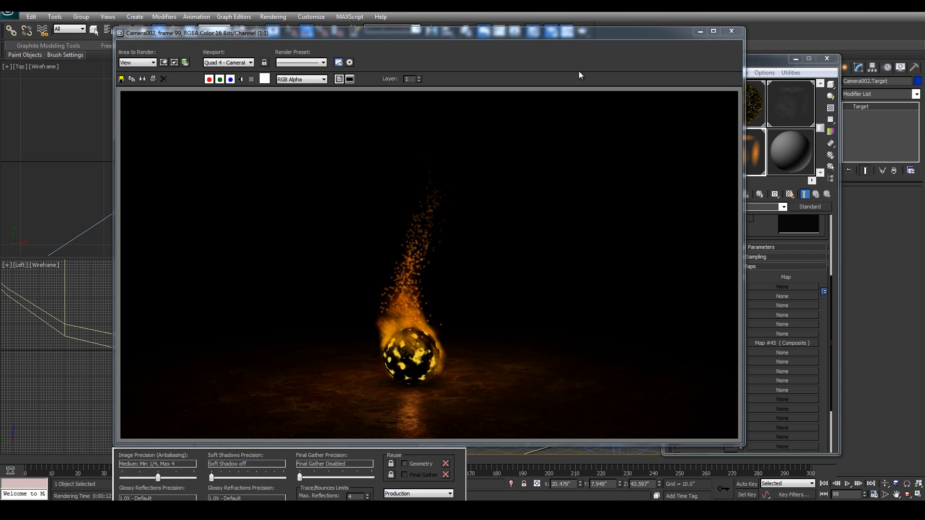
left_click(732, 30)
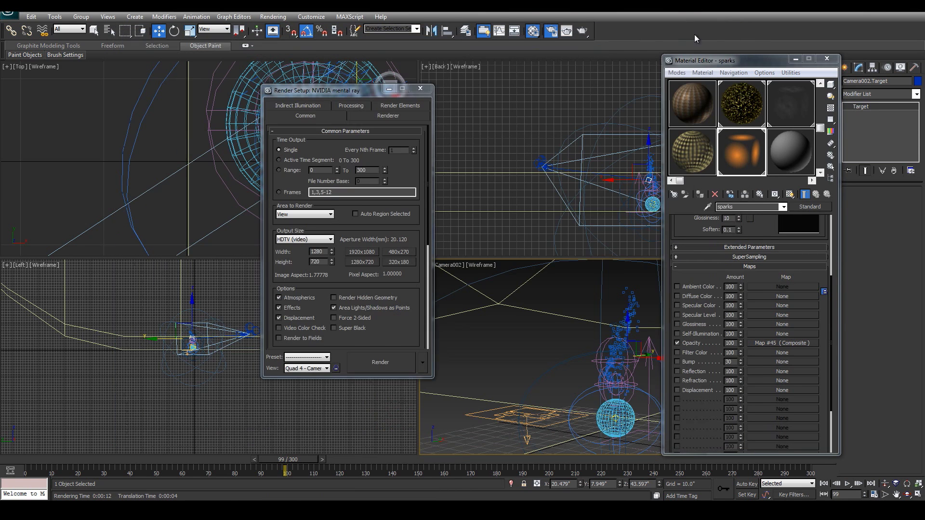
left_click(424, 90)
Reopen Particle View beside the Material Editor and delete the Material Dynamic 003 operator from Event 004
right_click(485, 354)
left_click(445, 356)
key("6")
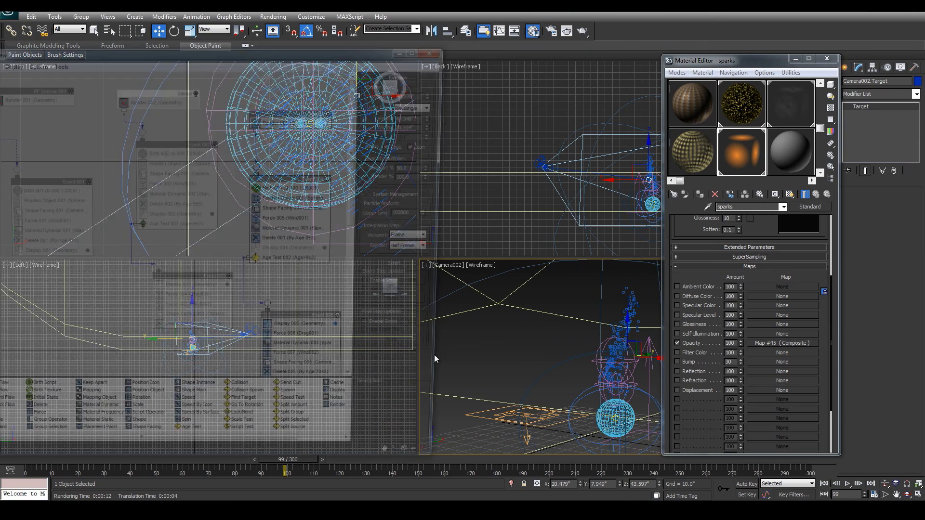
left_click_drag(196, 52, 423, 51)
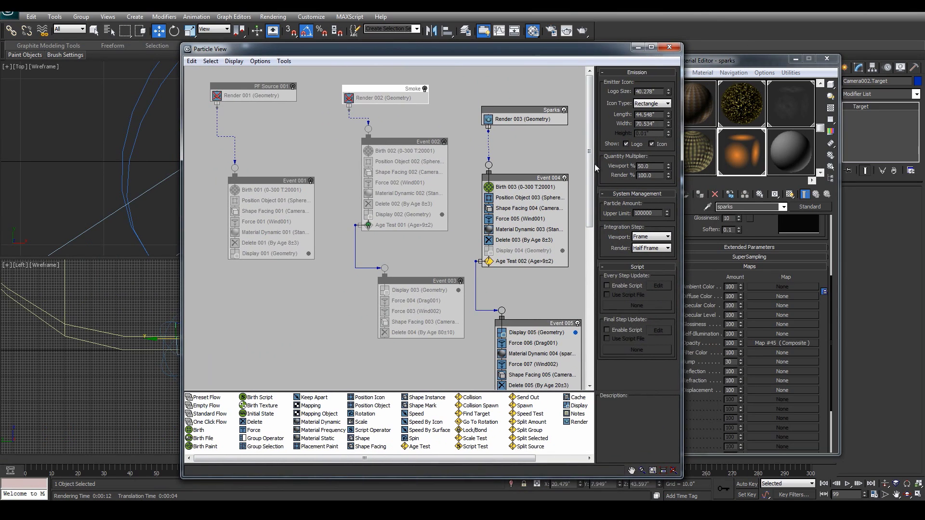
left_click_drag(505, 55, 391, 47)
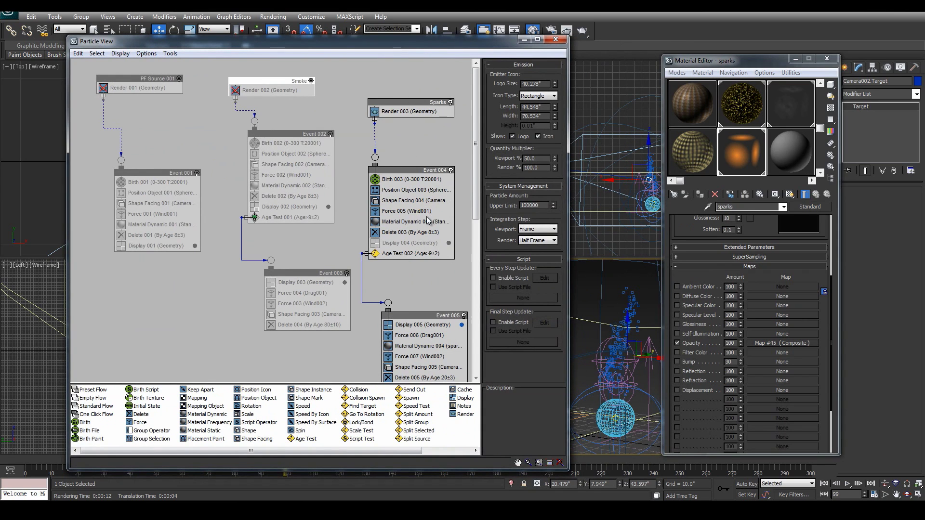
left_click(391, 222)
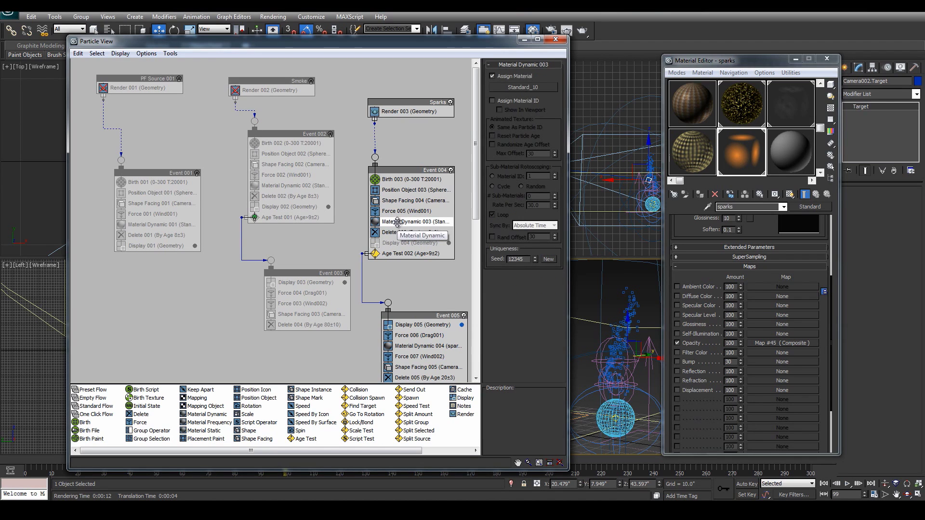
left_click(390, 150)
left_click(393, 223)
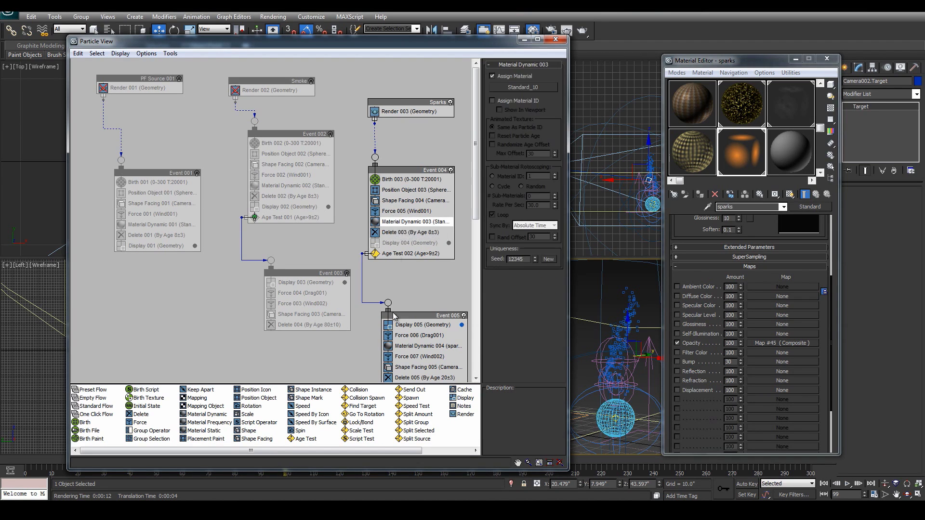
left_click(398, 224)
left_click(400, 224)
key("Delete")
Delete Display 004 and Shape Facing 004 from Event 004, and check its Birth 003 and Position Object 003 settings
left_click(400, 232)
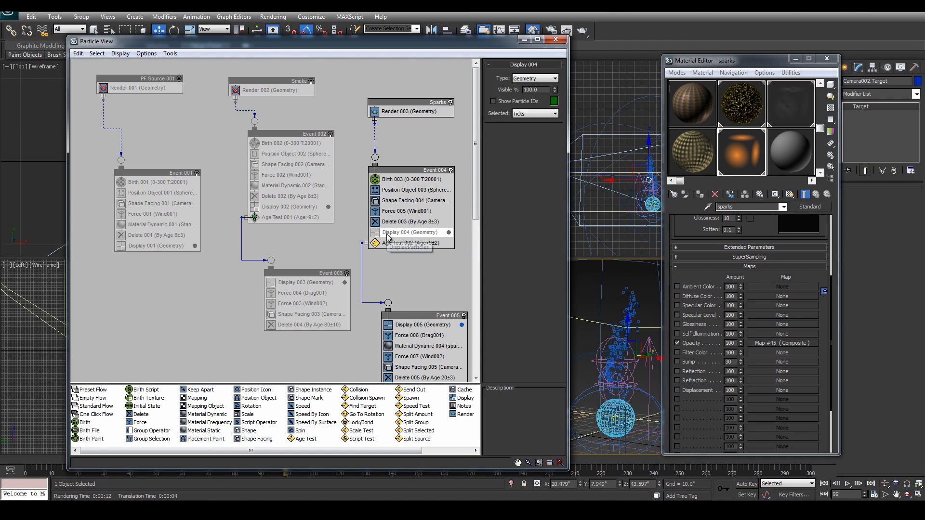
key("Delete")
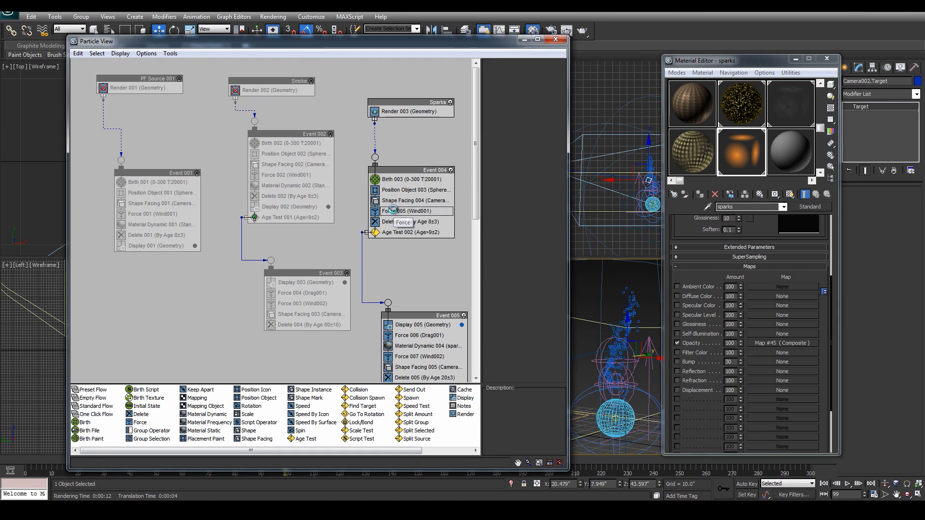
left_click(395, 211)
left_click(395, 202)
key("Delete")
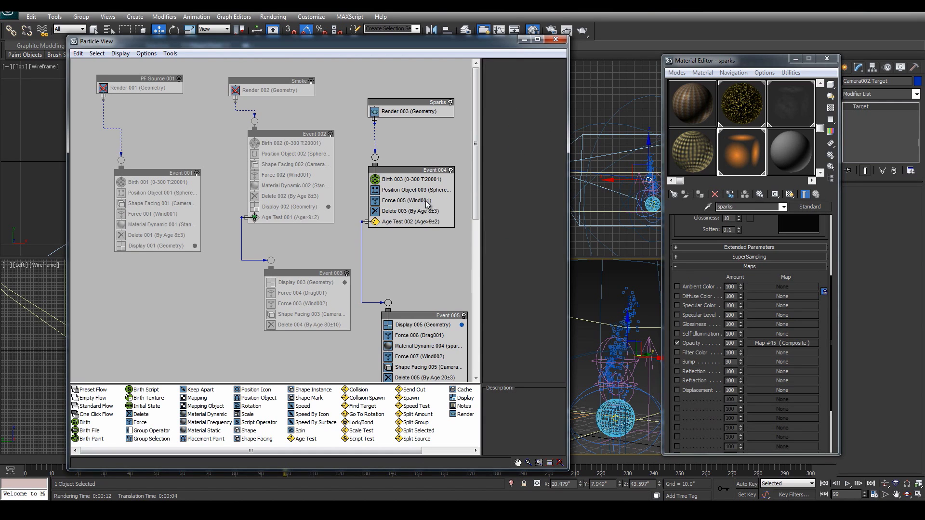
left_click(396, 181)
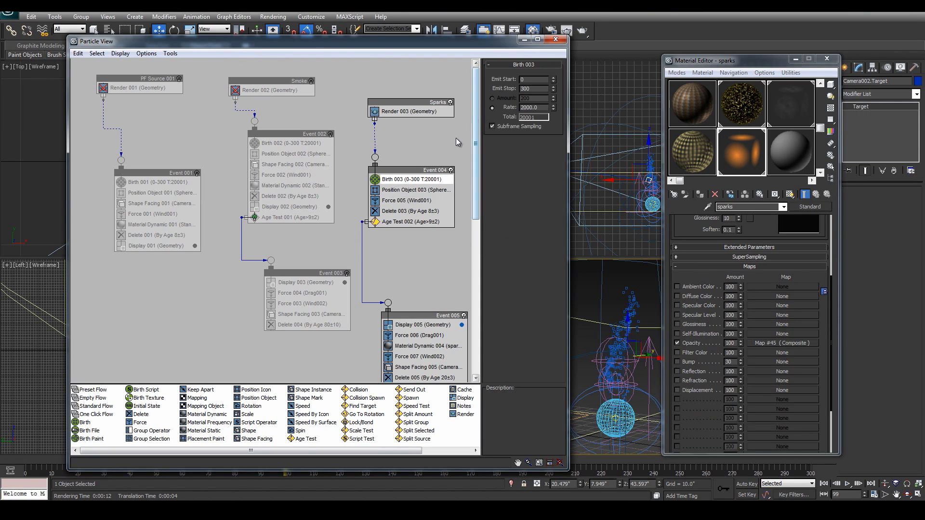
left_click(395, 190)
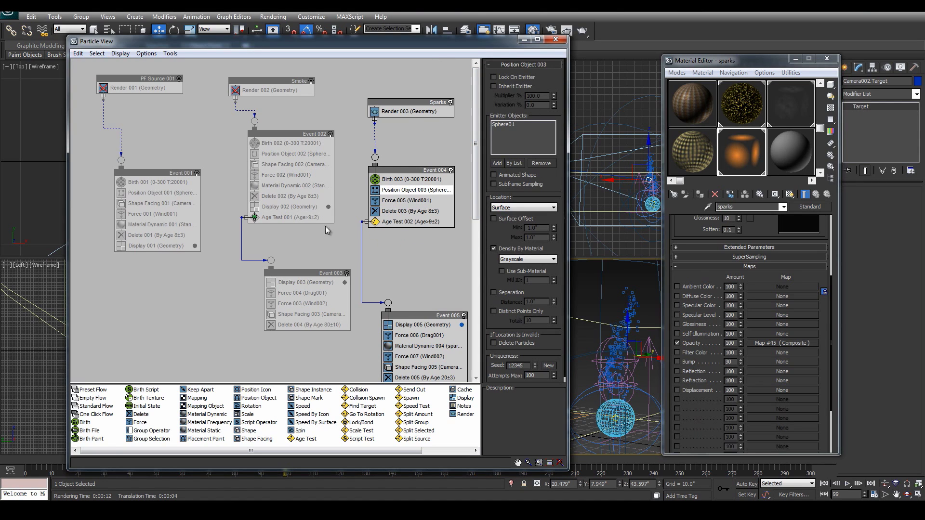
Delete the Display 002, Material Dynamic 002 and Shape Facing 002 operators from Event 002 of the Smoke flow
left_click(277, 137)
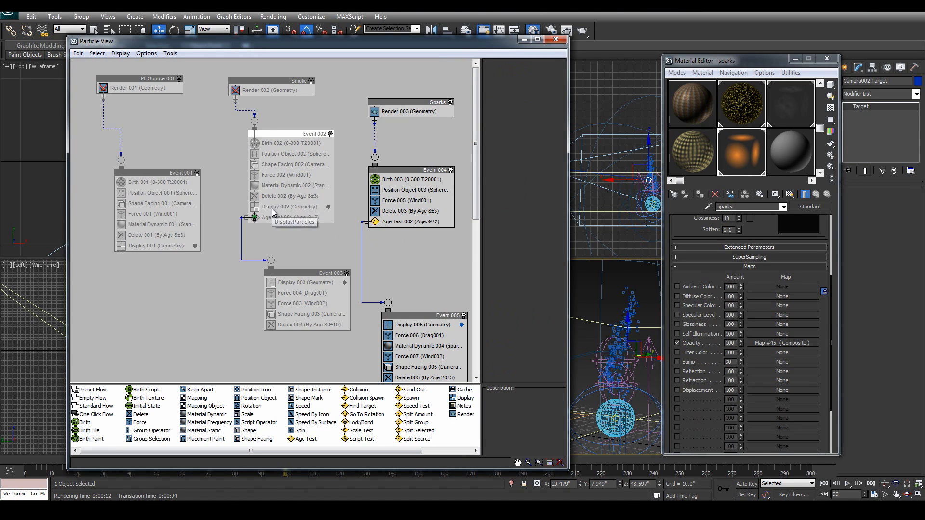
left_click(272, 208)
key("Delete")
left_click(289, 196)
left_click(282, 186)
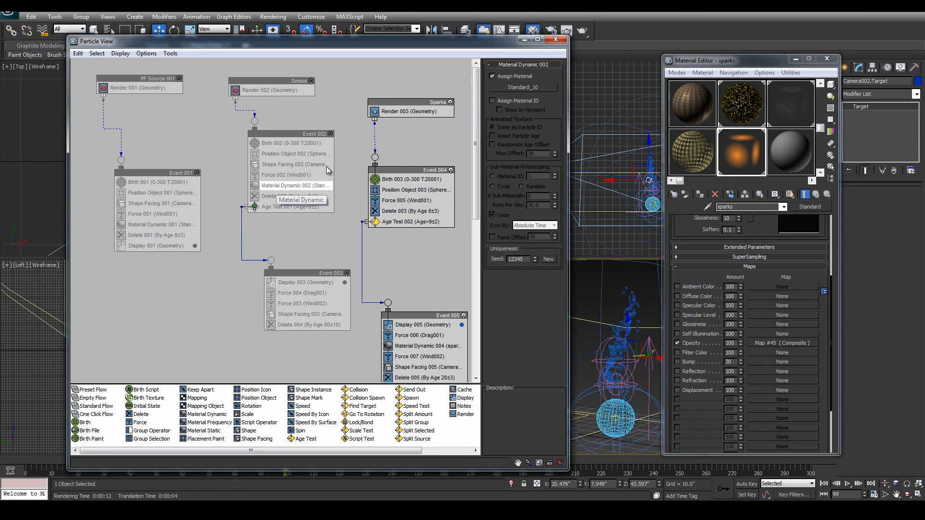
key("Delete")
left_click(290, 165)
key("Delete")
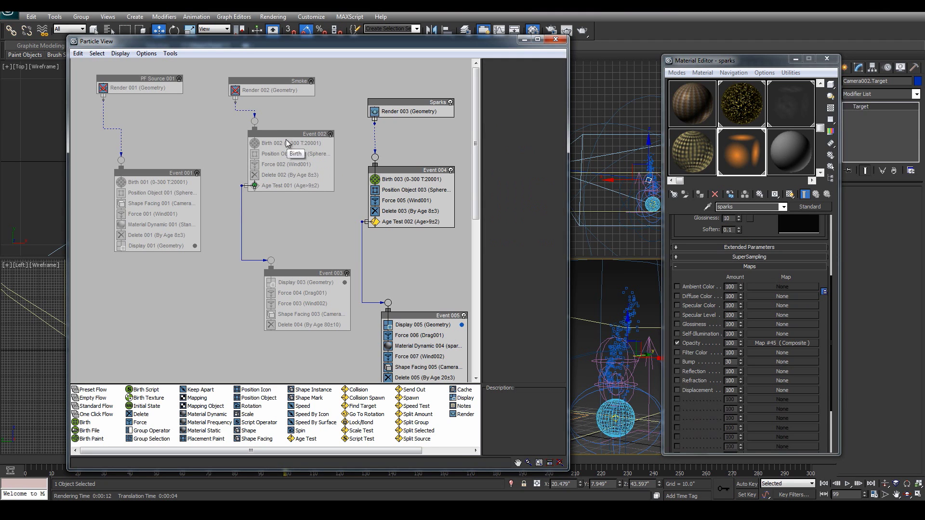
Close Particle View, render the Camera002 view again without the deleted operators, and close the rendered frame
left_click(555, 41)
right_click(537, 318)
left_click(490, 352)
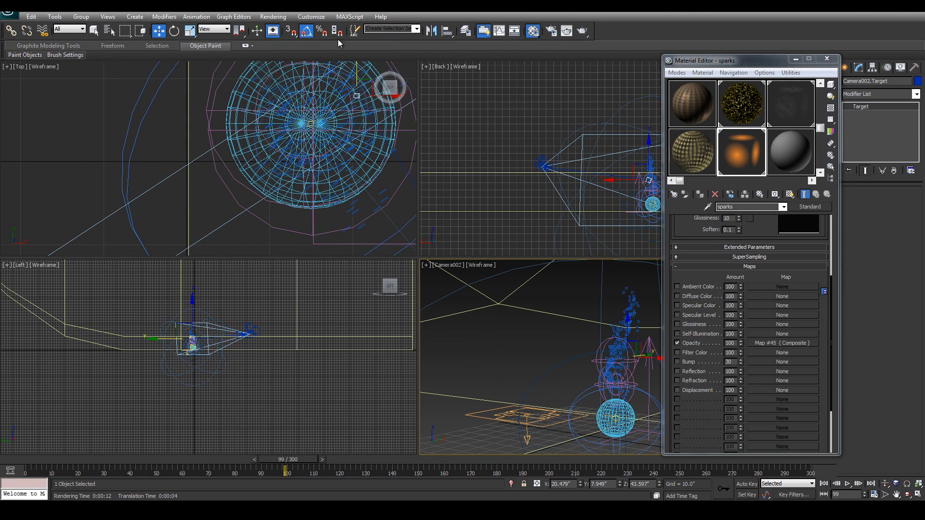
left_click(552, 32)
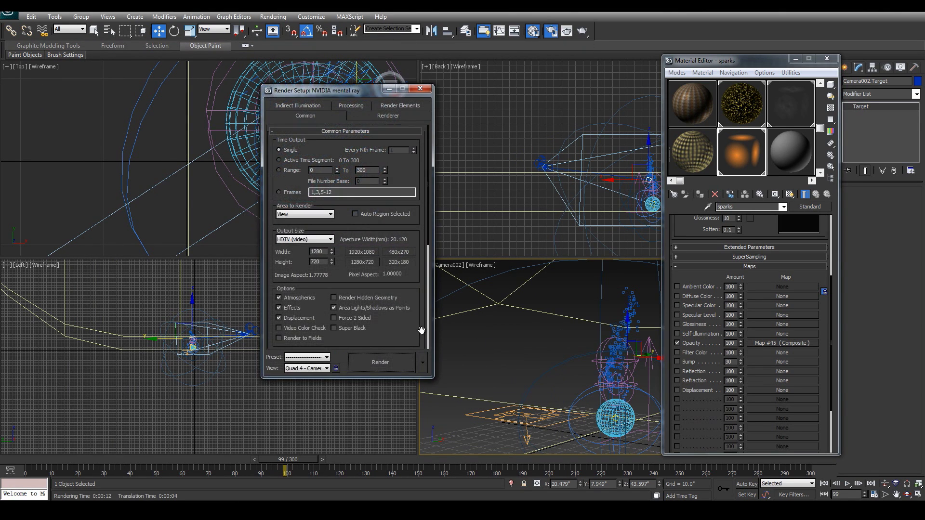
left_click(401, 364)
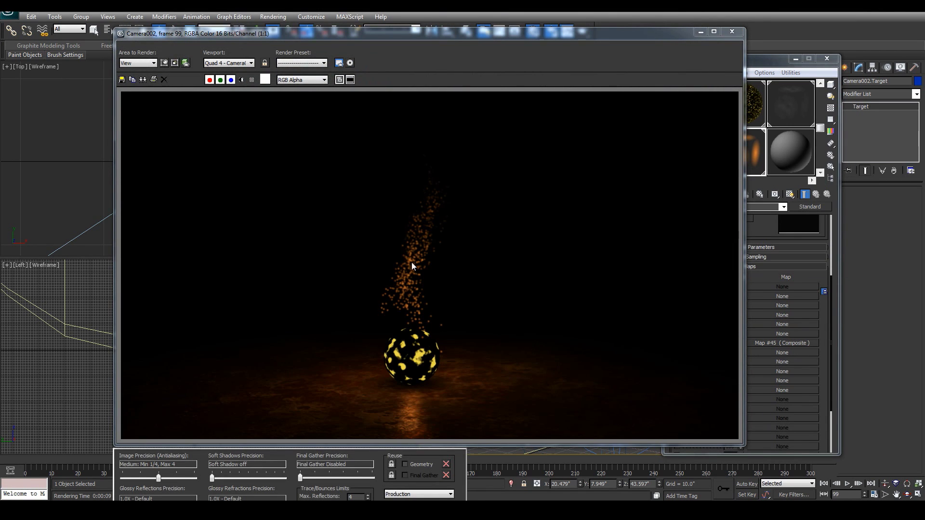
left_click(731, 32)
Reopen Particle View and try to switch the motion blur of the Sparks flow's Event 005 to Image in its object properties
key("6")
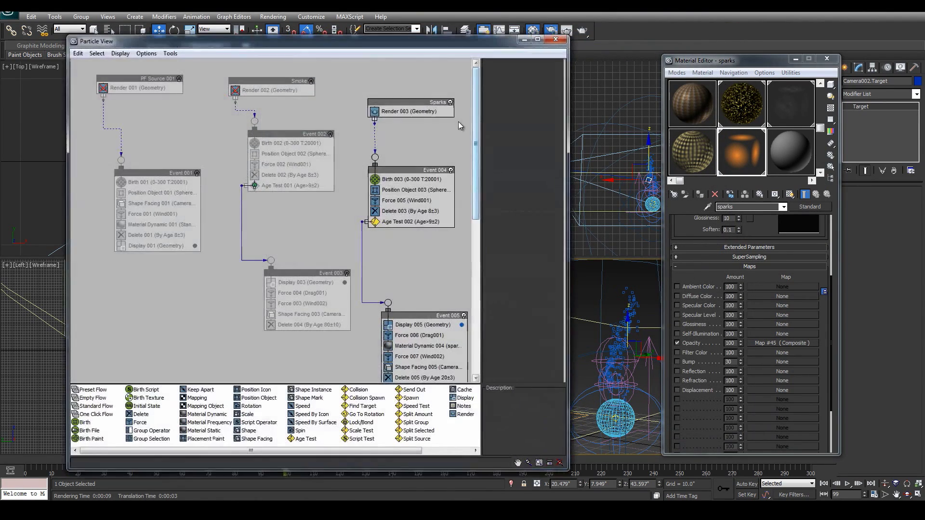
left_click(424, 315)
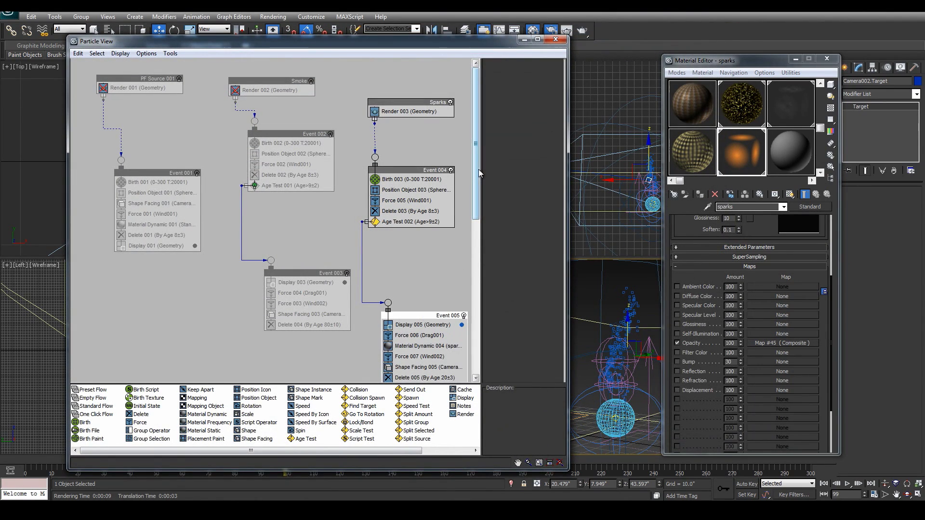
left_click_drag(477, 169, 477, 207)
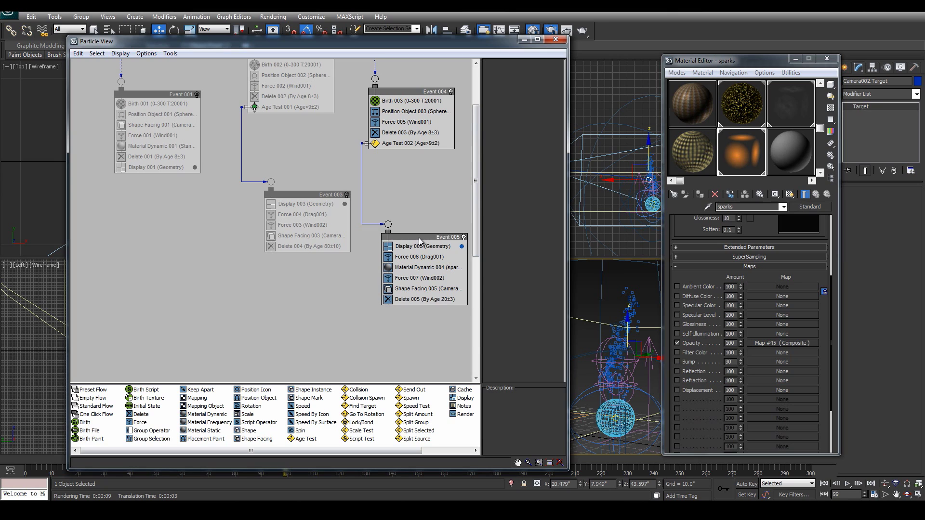
right_click(418, 238)
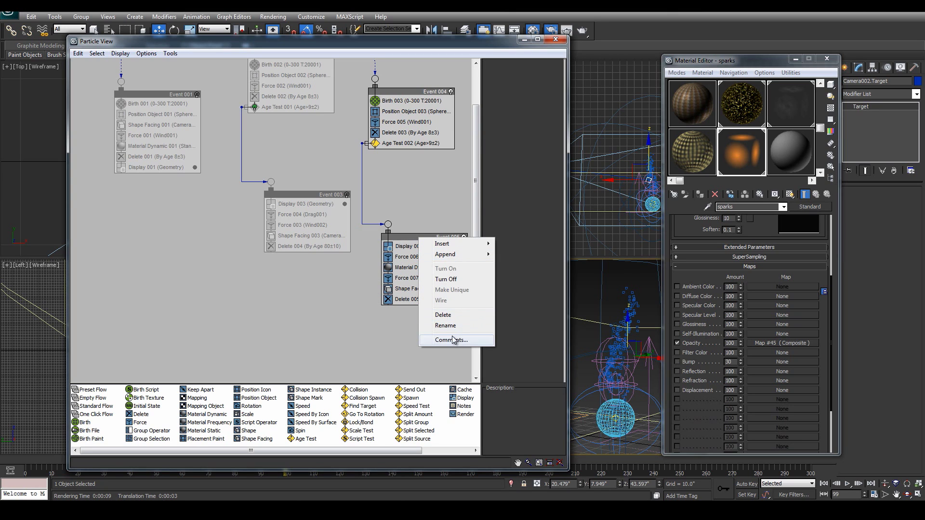
left_click(405, 238)
right_click(405, 240)
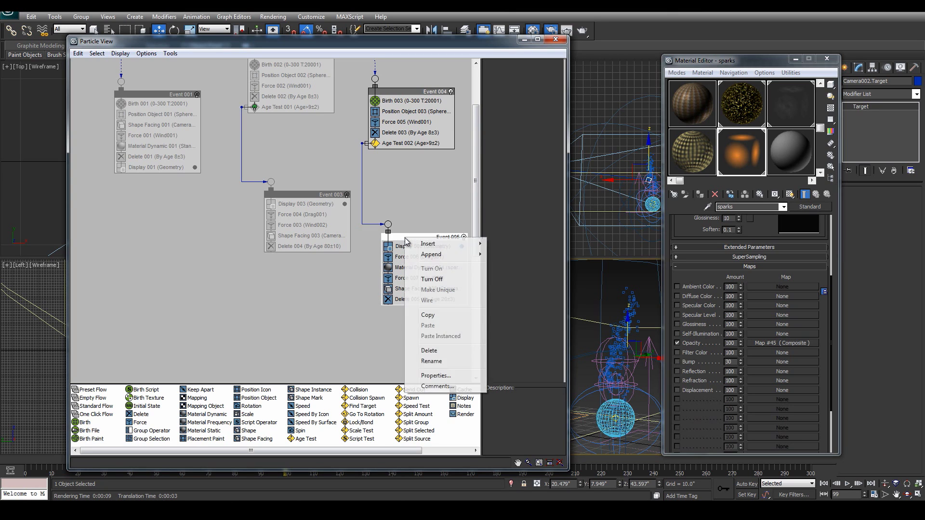
left_click(436, 378)
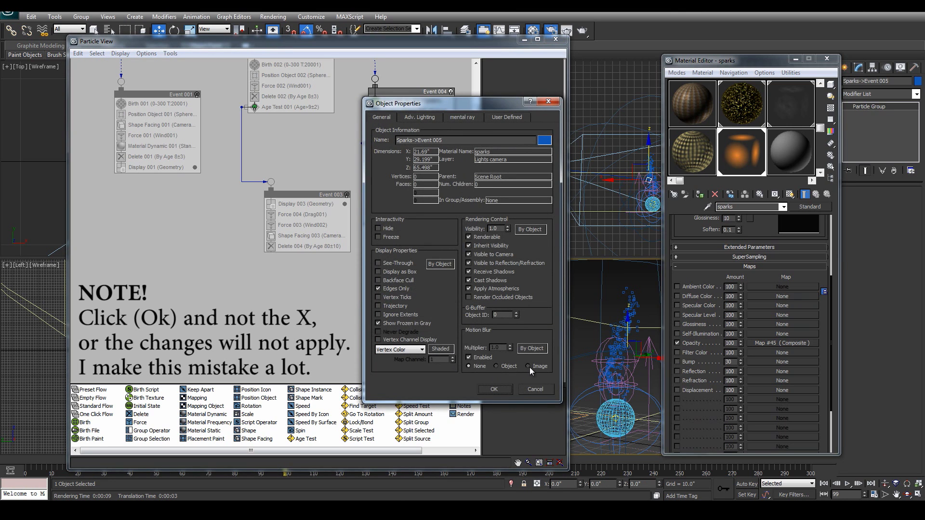
left_click(529, 366)
left_click(549, 102)
Turn off the Sparks flow with Event 004 and Event 005, and turn on the Smoke flow with Event 002 and Event 003
left_click_drag(728, 62, 652, 53)
left_click_drag(477, 187, 482, 151)
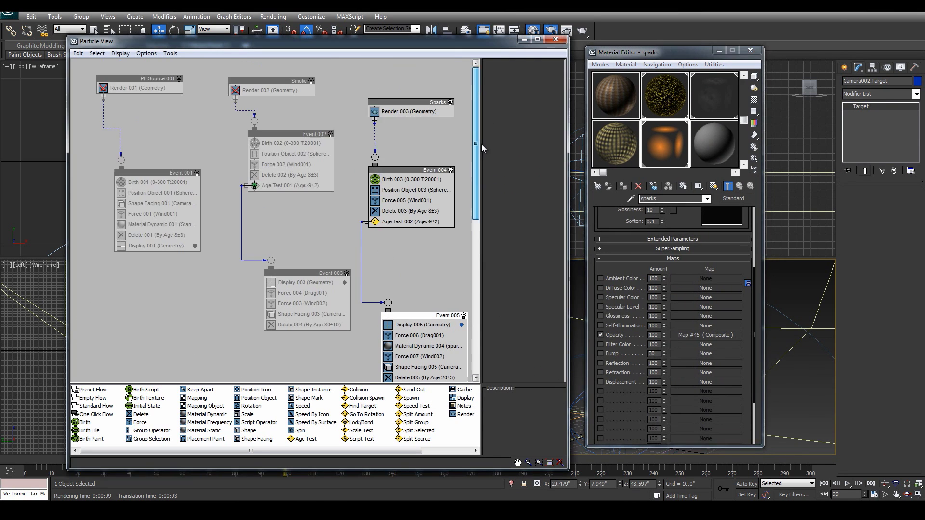
left_click(451, 170)
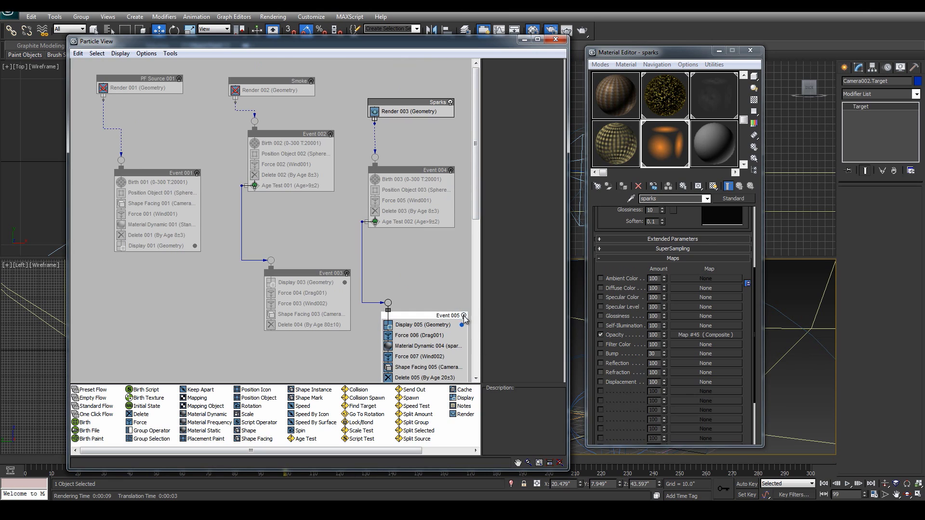
left_click(464, 316)
left_click(450, 102)
left_click(311, 81)
left_click(330, 135)
left_click(347, 273)
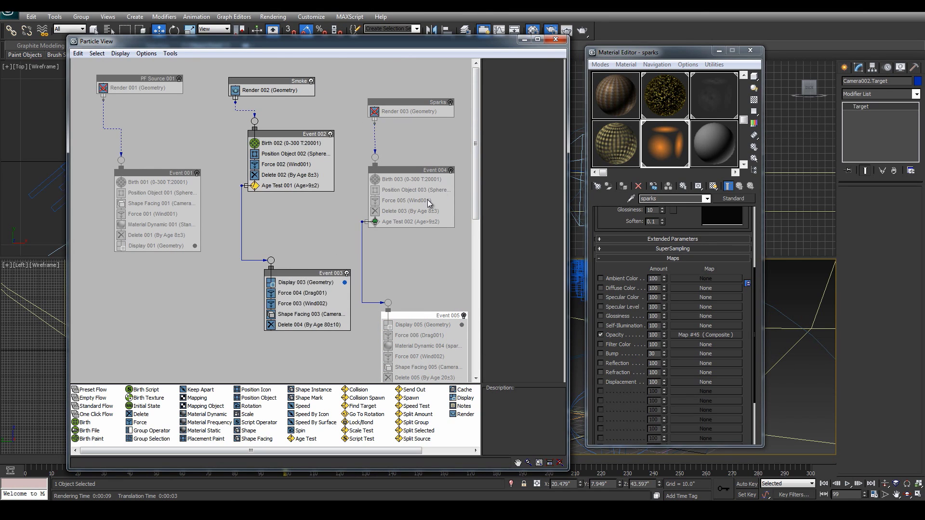
Align Event 003 beneath Event 002 and insert a Material Dynamic operator between its Force 003 and Shape Facing 003 operators
left_click_drag(291, 274, 272, 278)
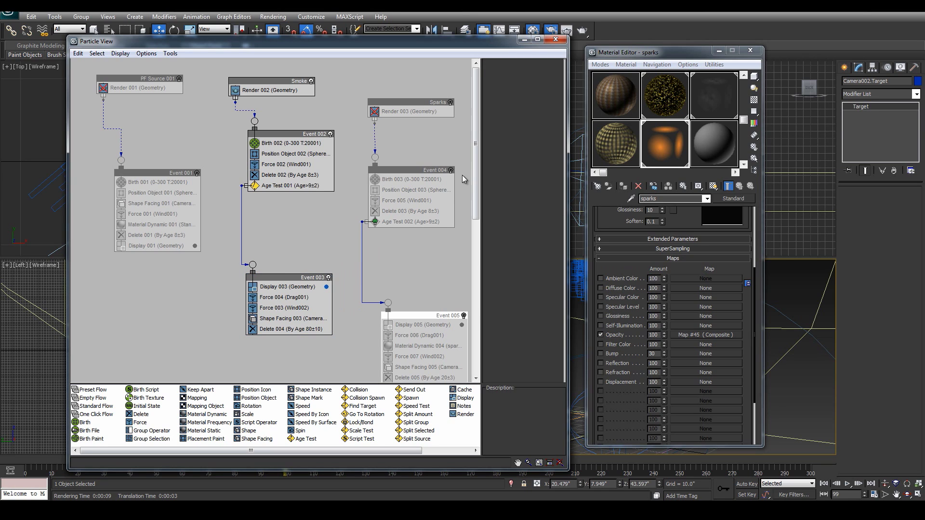
left_click_drag(185, 415, 275, 315)
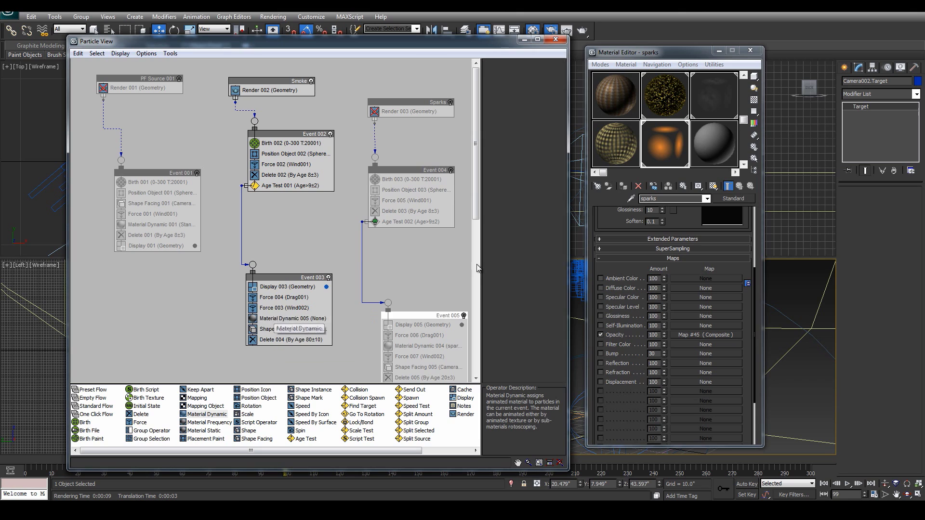
left_click(303, 318)
left_click(349, 295)
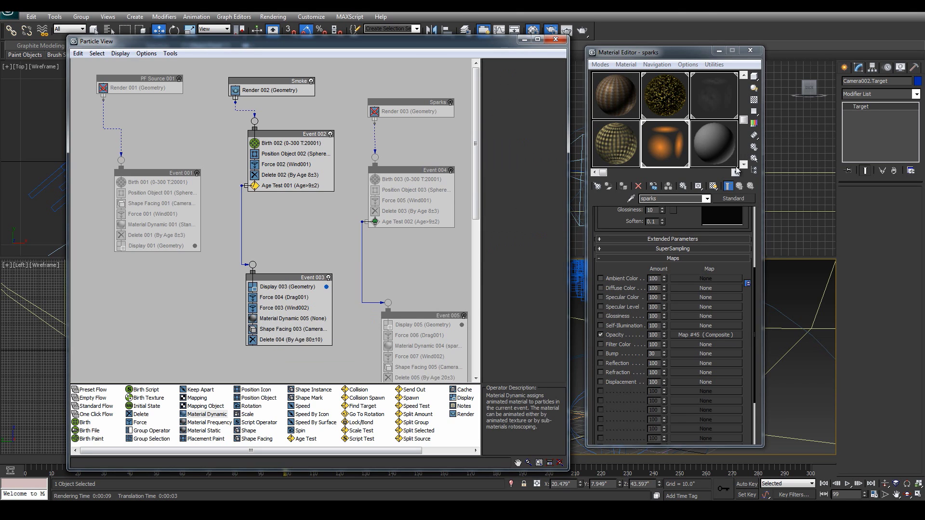
Copy the sparks material to the empty sample slot beside it and rename the copy smoke
left_click(744, 165)
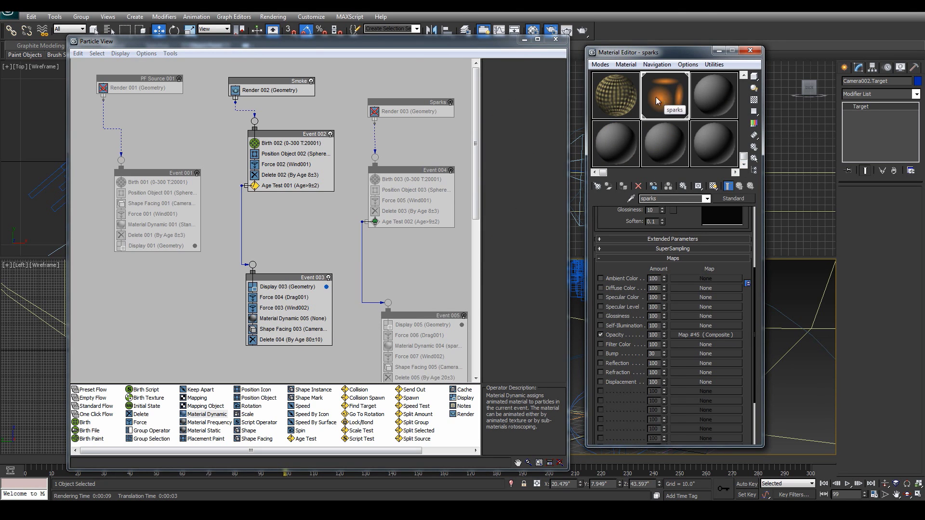
left_click_drag(721, 101, 720, 97)
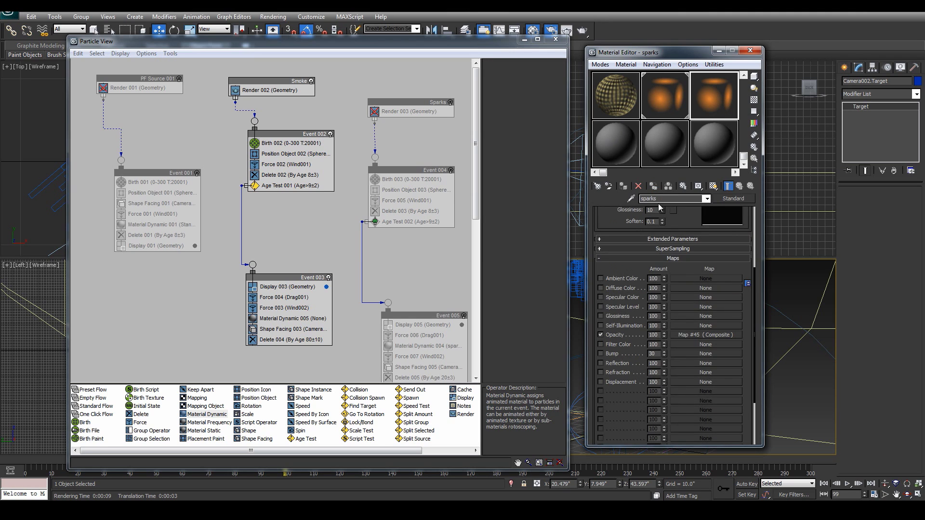
double_click(641, 198)
type("smoke")
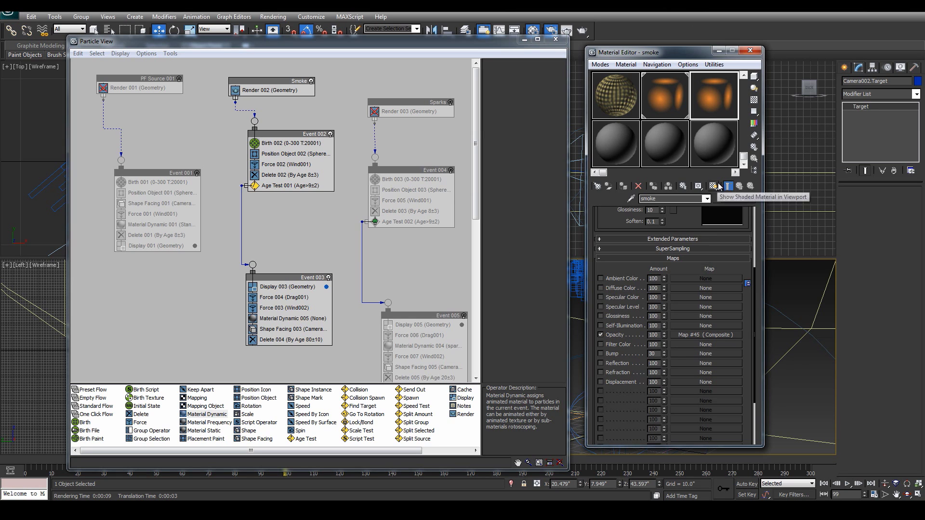
Set the smoke material's diffuse color to a dark grey with RGB values of 89
left_click_drag(693, 265, 691, 355)
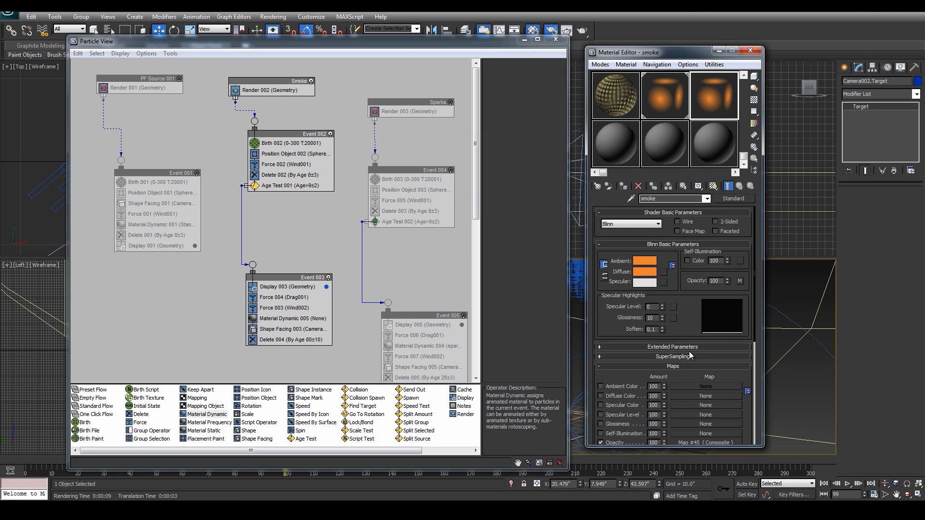
left_click(648, 273)
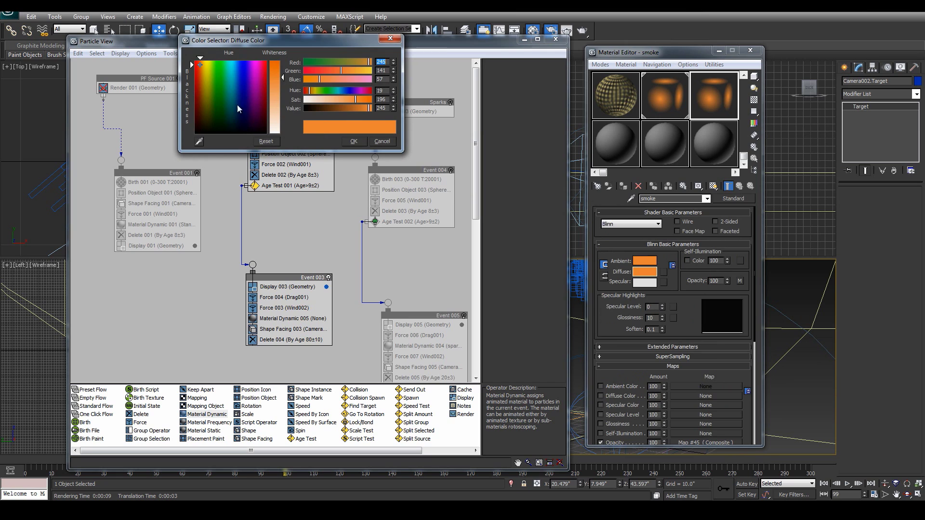
left_click_drag(237, 108, 233, 135)
left_click_drag(283, 94, 278, 85)
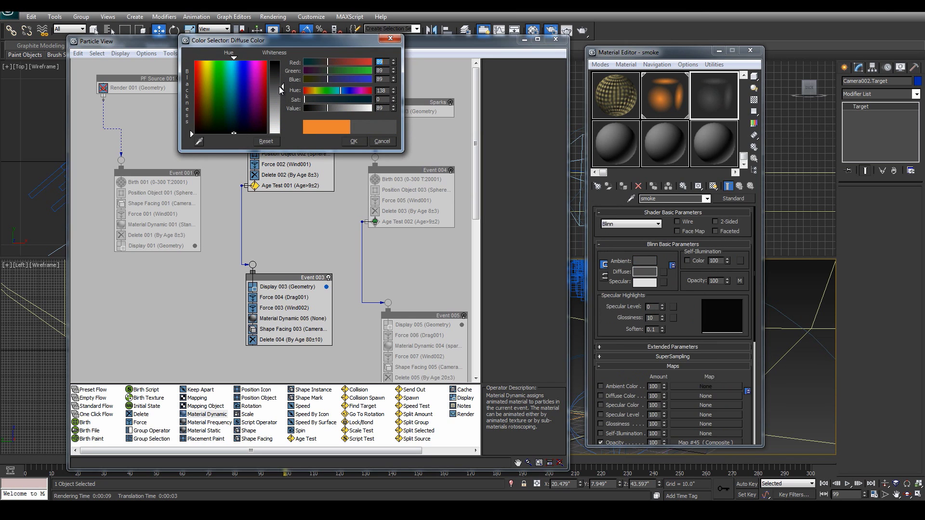
left_click(353, 140)
Copy the Layer 2 noise map from the opacity Composite map of the Standard_10 material
scroll(692, 332, "down", 5)
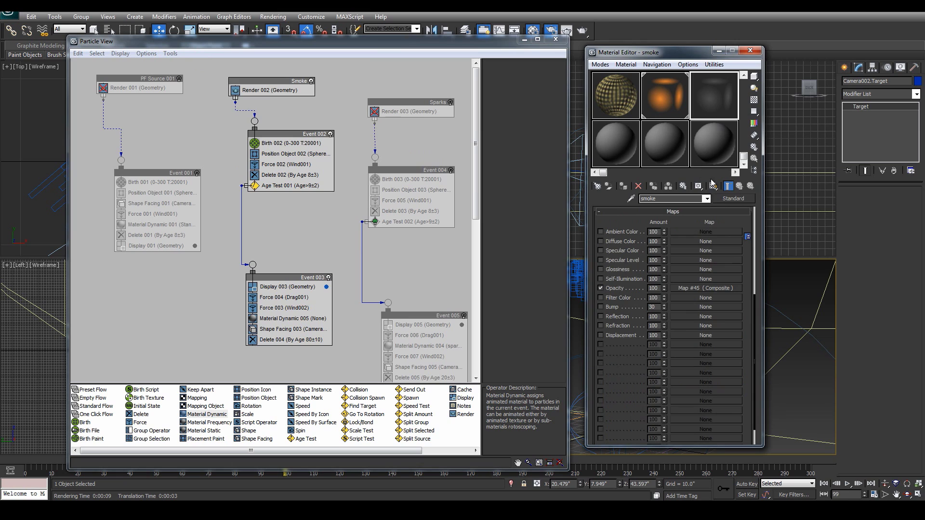
left_click_drag(708, 220, 709, 316)
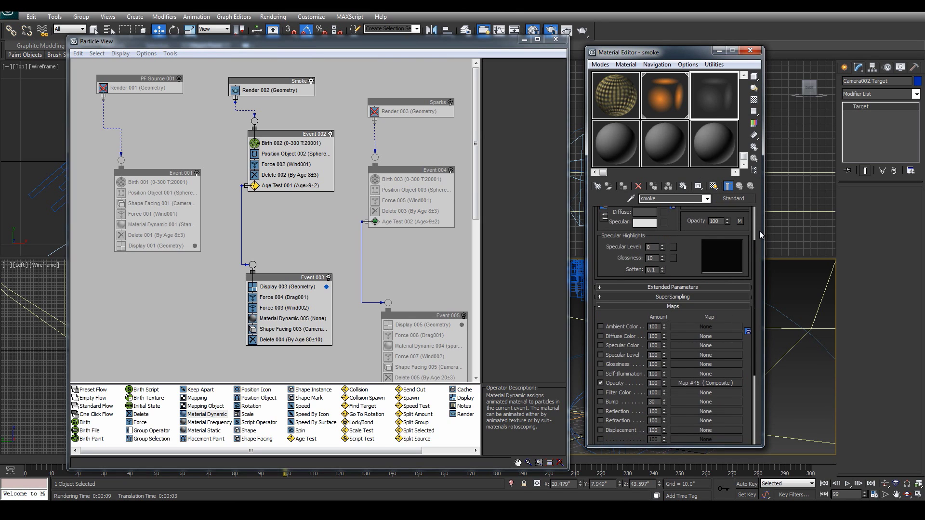
left_click_drag(743, 158, 754, 83)
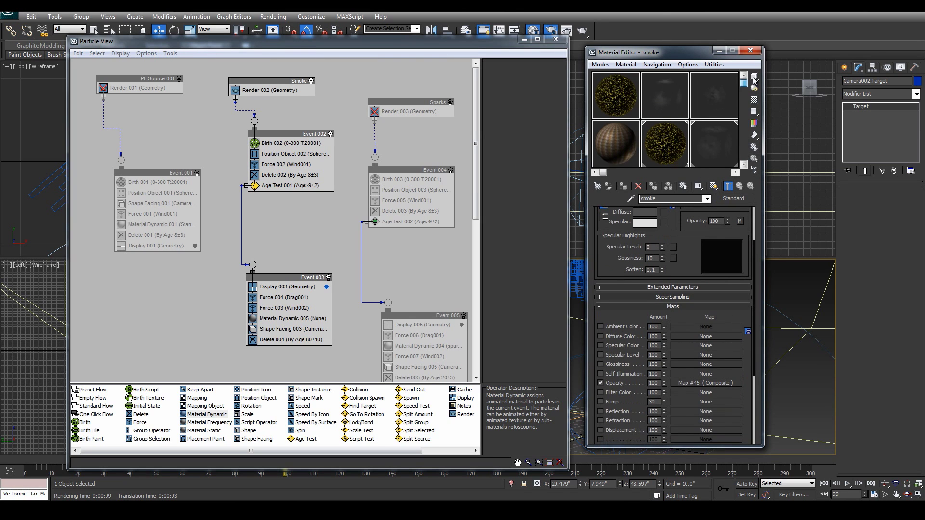
left_click(709, 154)
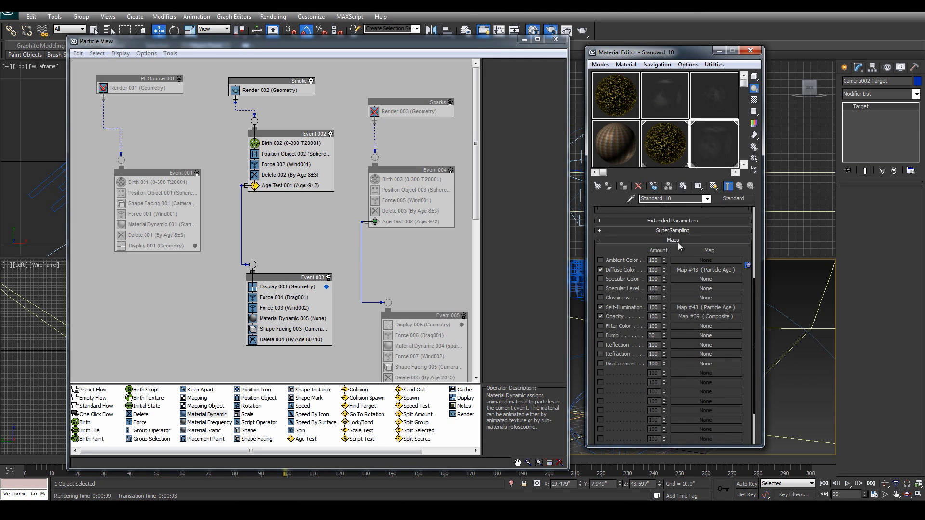
left_click_drag(687, 248, 687, 234)
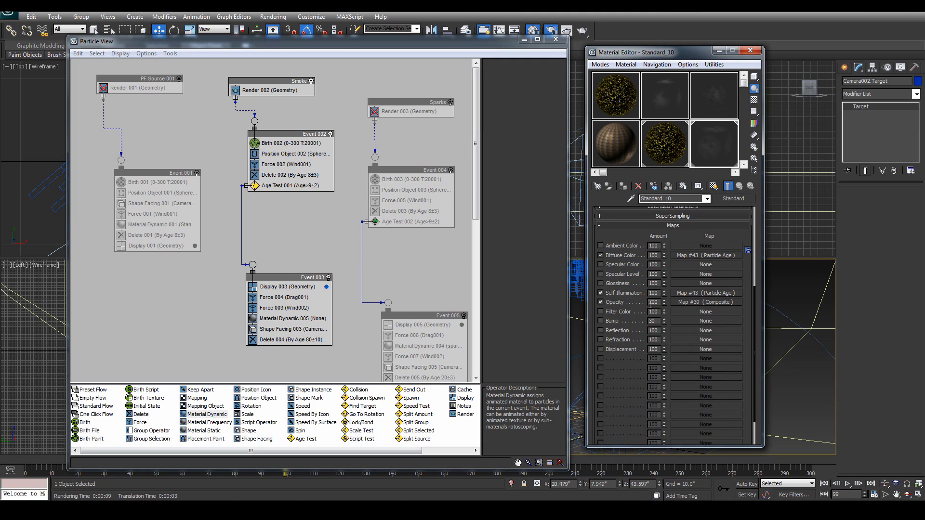
left_click(708, 303)
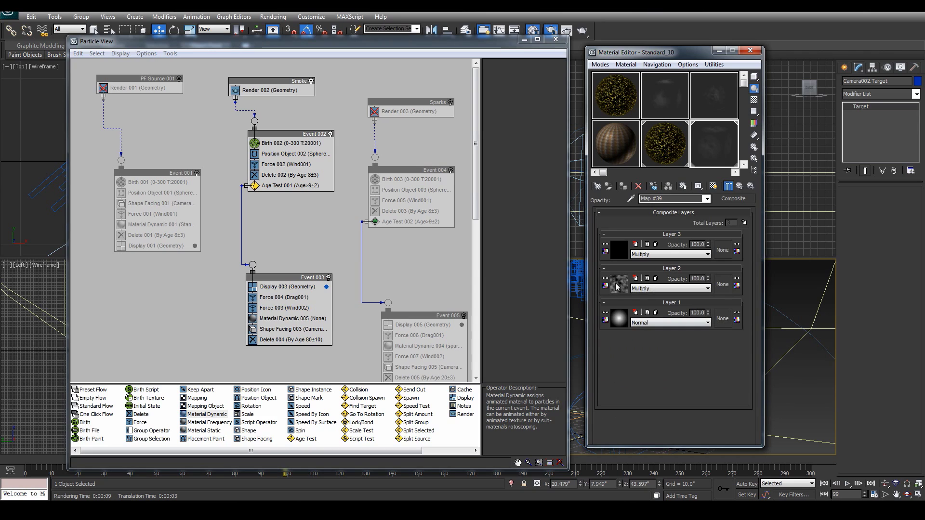
right_click(618, 284)
left_click(648, 302)
left_click(741, 186)
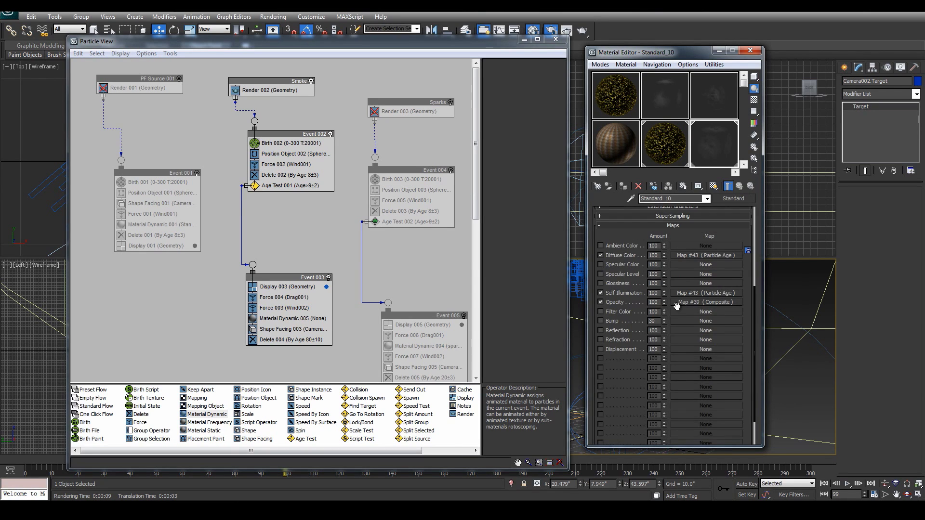
left_click(691, 302)
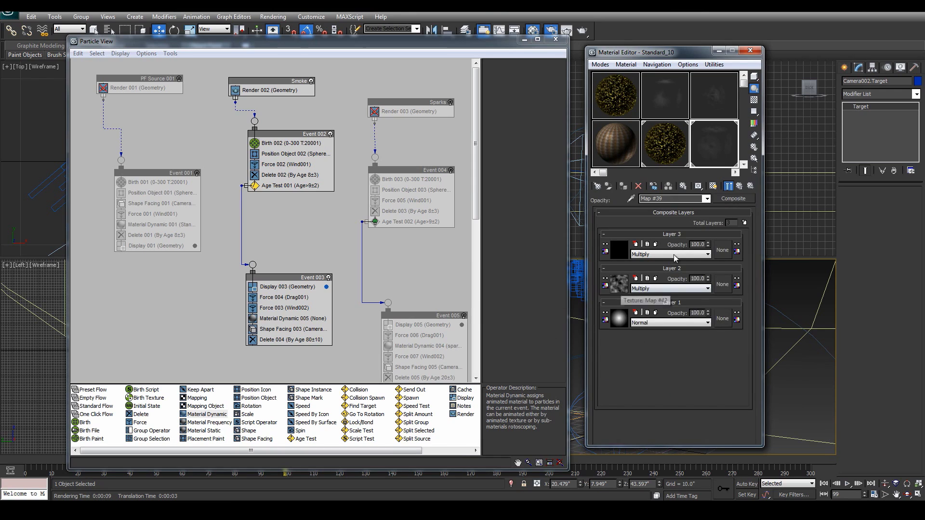
left_click(742, 187)
left_click(744, 165)
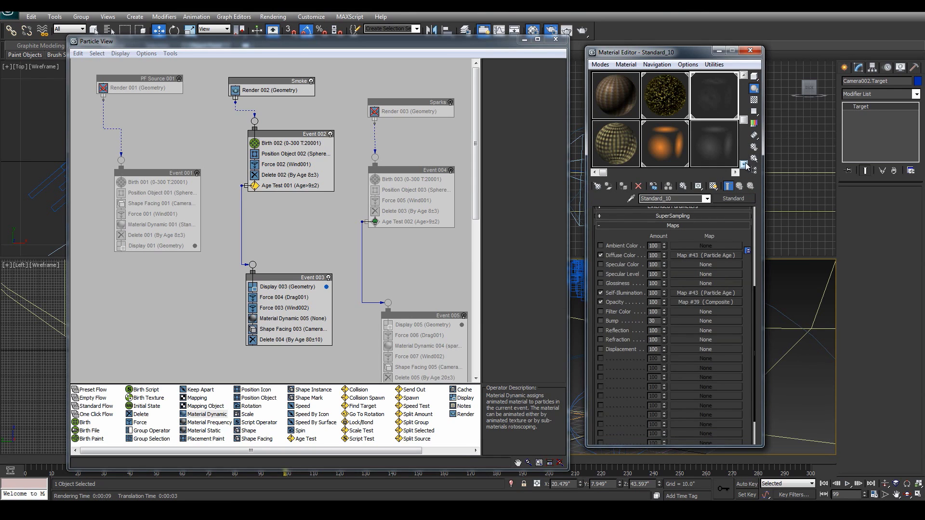
Add a third layer to the smoke material's opacity Composite map and move the Multiply layer above the empty one
left_click(721, 152)
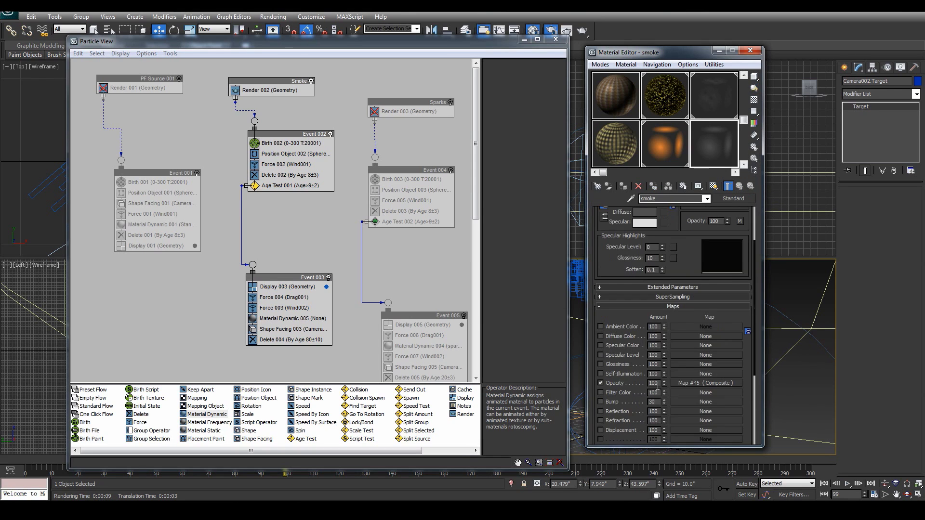
left_click(691, 383)
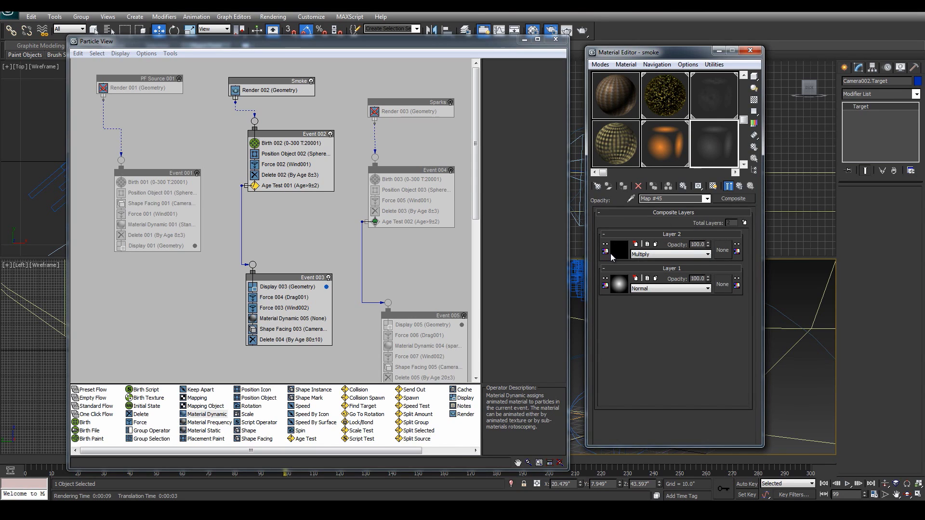
left_click(744, 224)
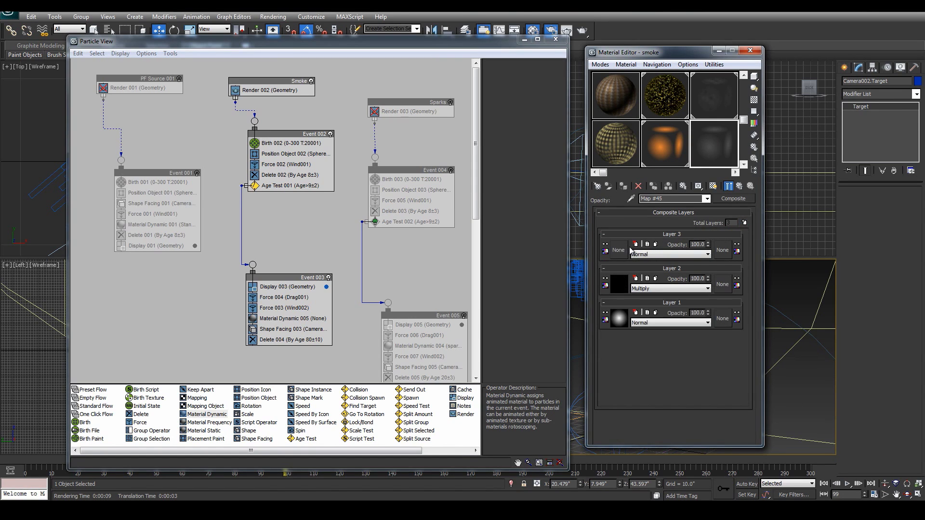
left_click_drag(626, 237, 629, 296)
left_click_drag(637, 236, 637, 295)
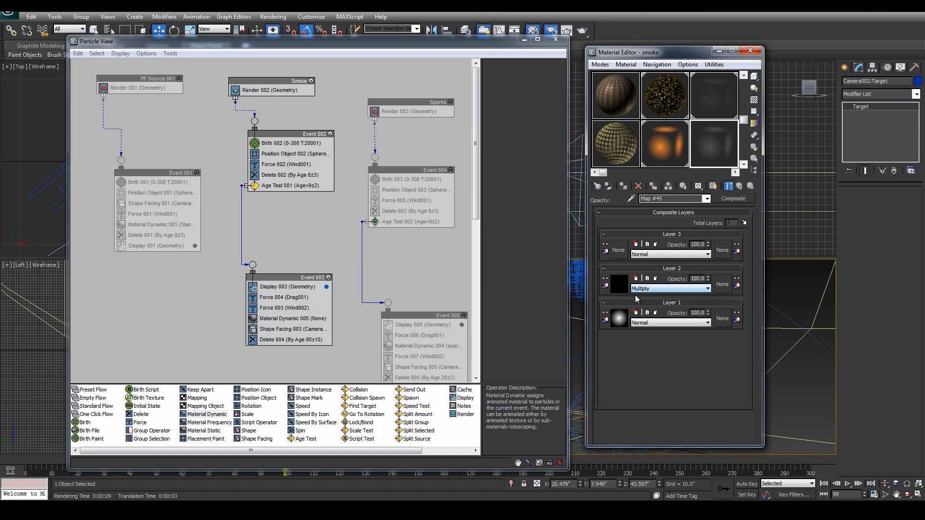
left_click_drag(630, 269, 634, 235)
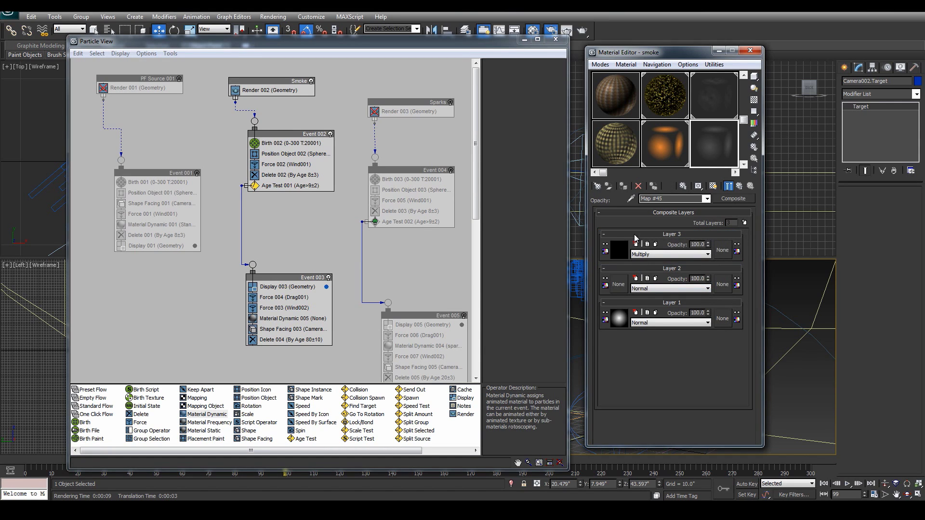
Paste the copied noise map into the empty Layer 2 of the smoke opacity Composite and open its parameters
right_click(619, 286)
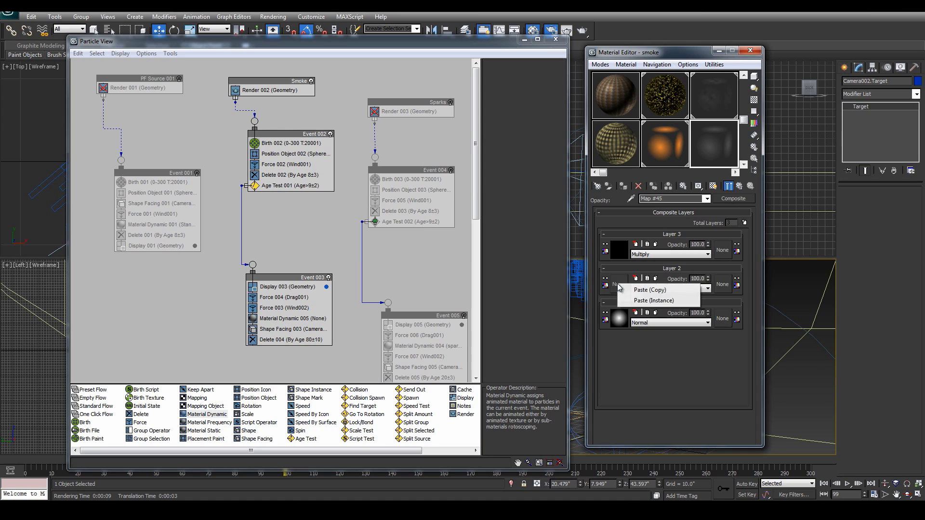
left_click(655, 301)
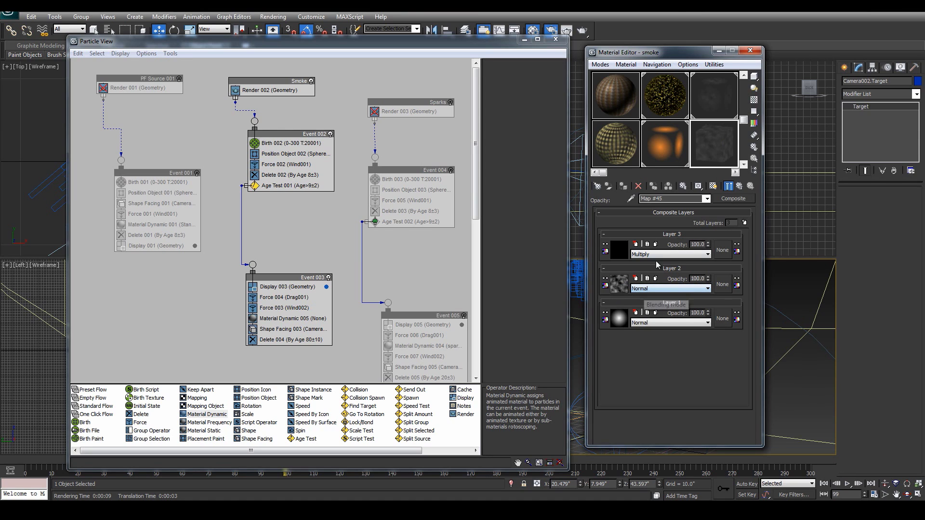
left_click(619, 285)
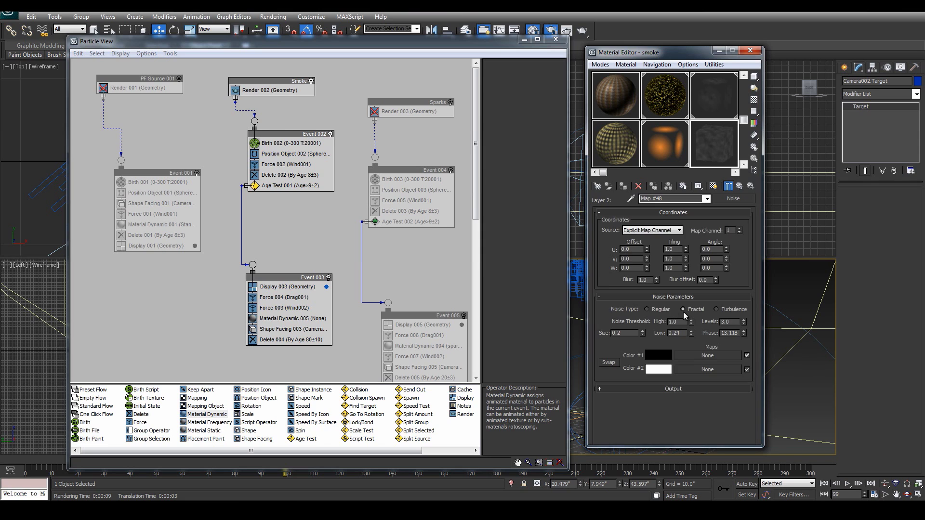
Set the phase key at frame 40 of the smoke opacity's Layer 2 noise map to 2 in Track View
right_click(733, 335)
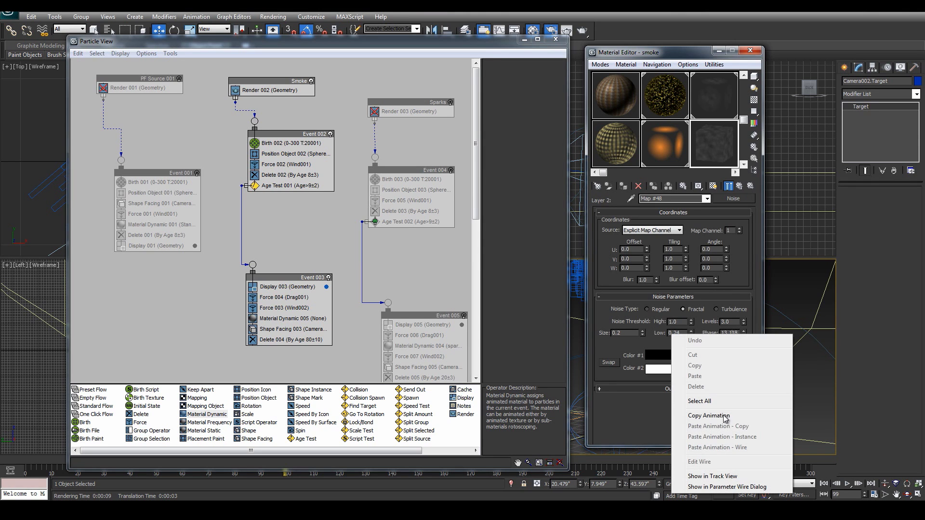
left_click(716, 479)
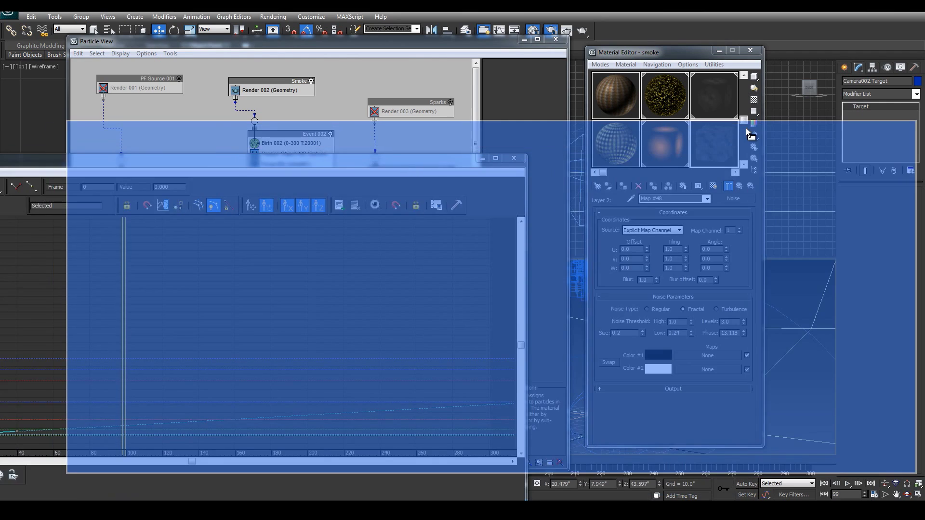
left_click_drag(746, 129, 742, 129)
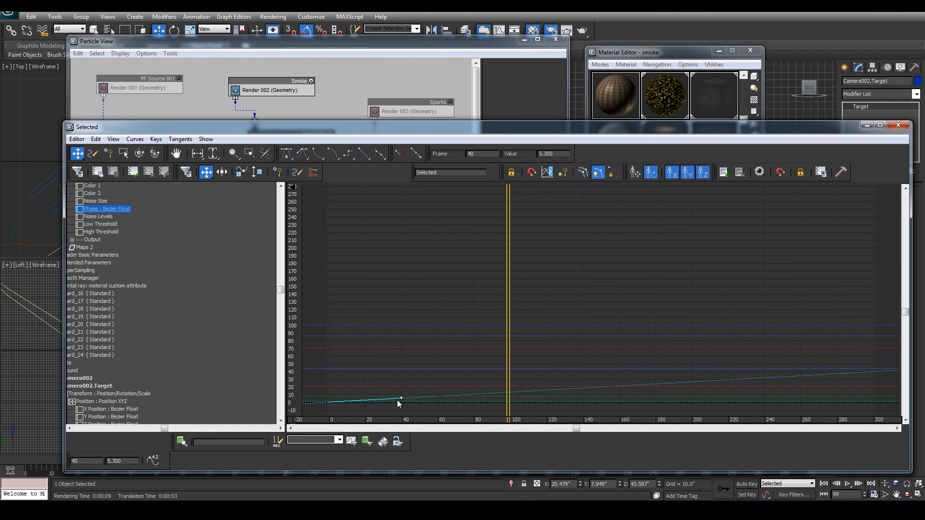
left_click_drag(555, 153, 471, 150)
type("2")
key("Return")
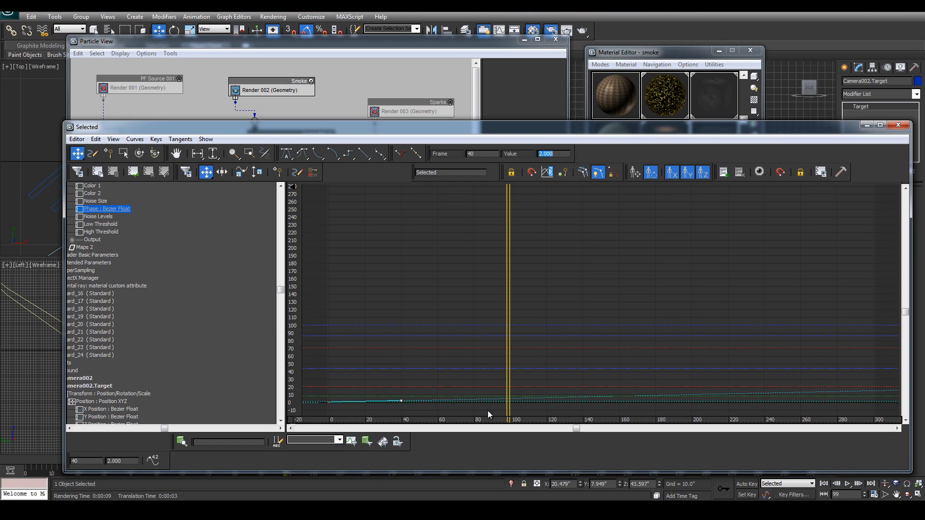
left_click(897, 125)
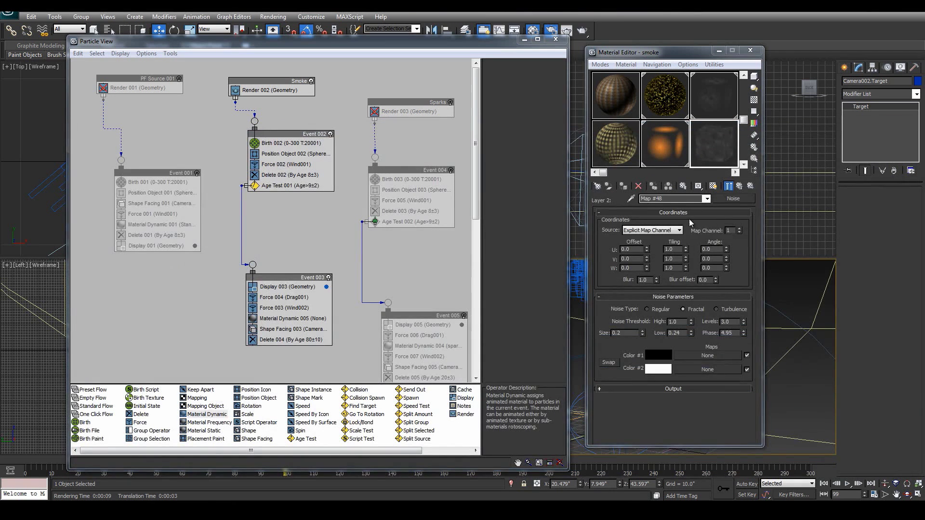
Set the blend mode of Layer 2 in the smoke opacity Composite to Multiply
left_click(739, 186)
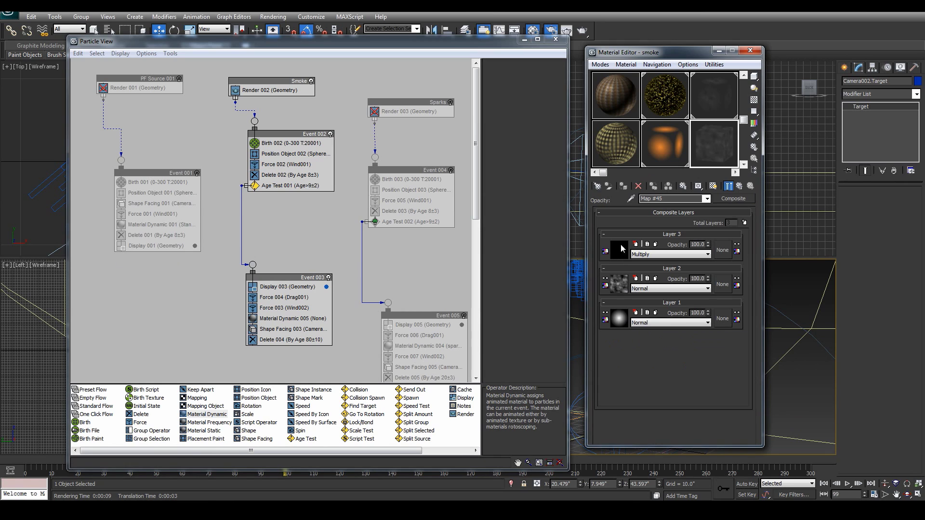
left_click(641, 288)
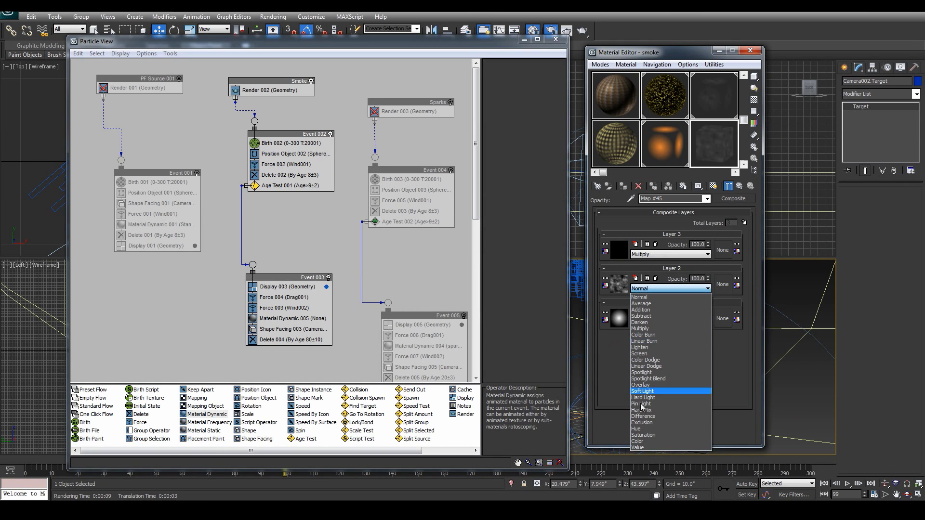
left_click(643, 329)
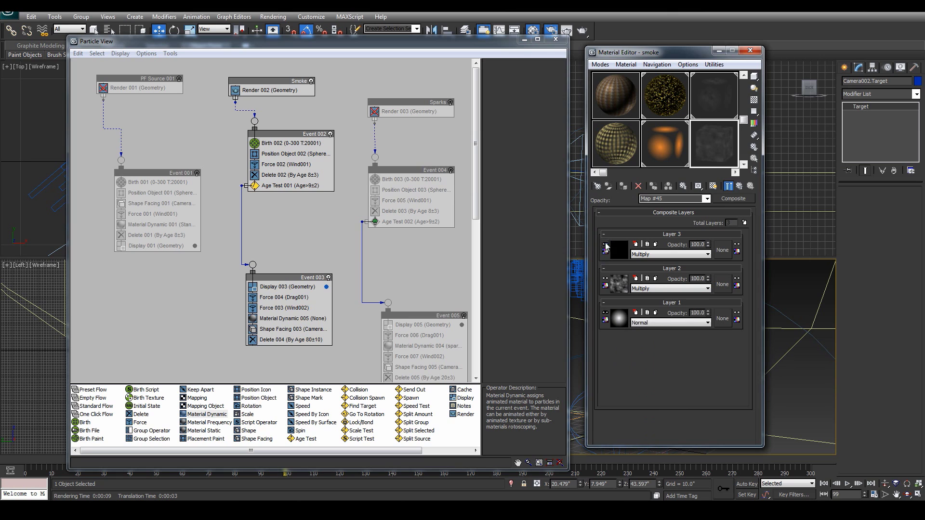
Create an enlarged animated preview of the smoke opacity Composite with the range ending at 60, and play it
double_click(719, 155)
left_click(521, 102)
left_click(754, 137)
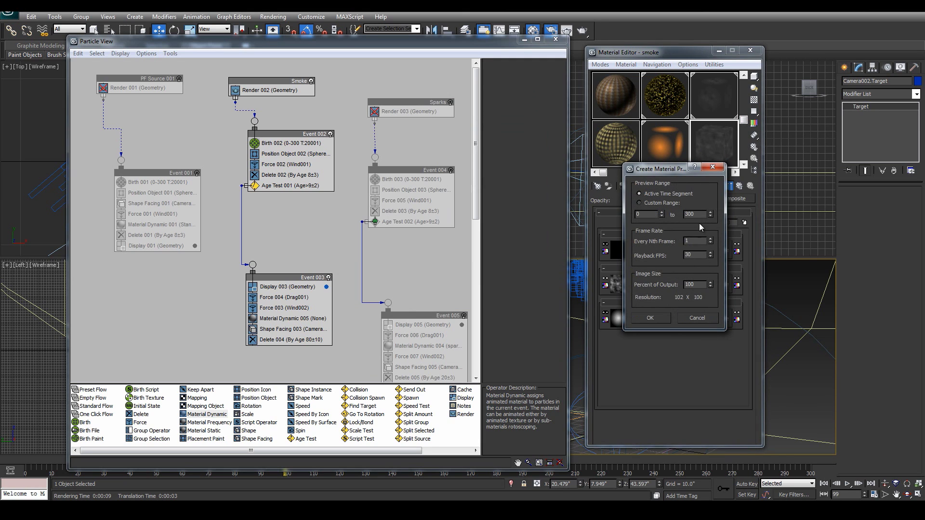
type("60")
key("Return")
left_click_drag(711, 285, 710, 144)
left_click(649, 319)
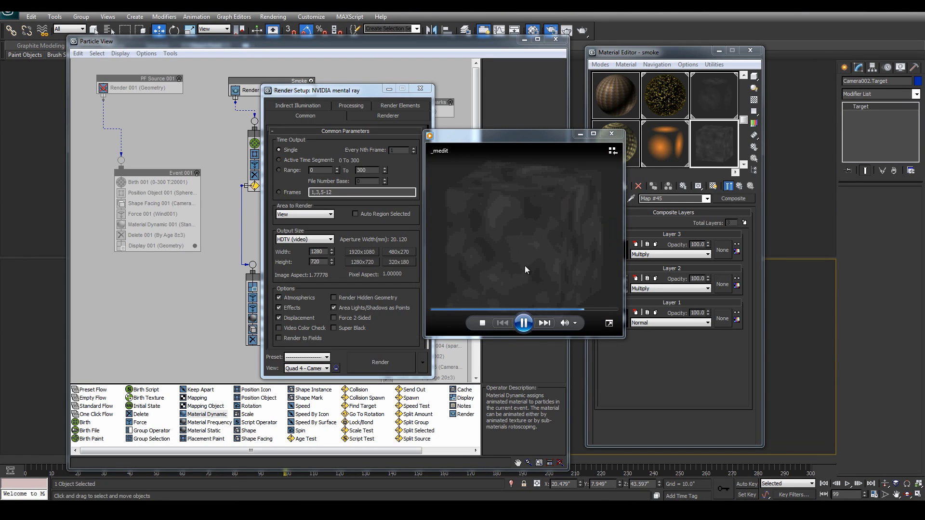
left_click(524, 324)
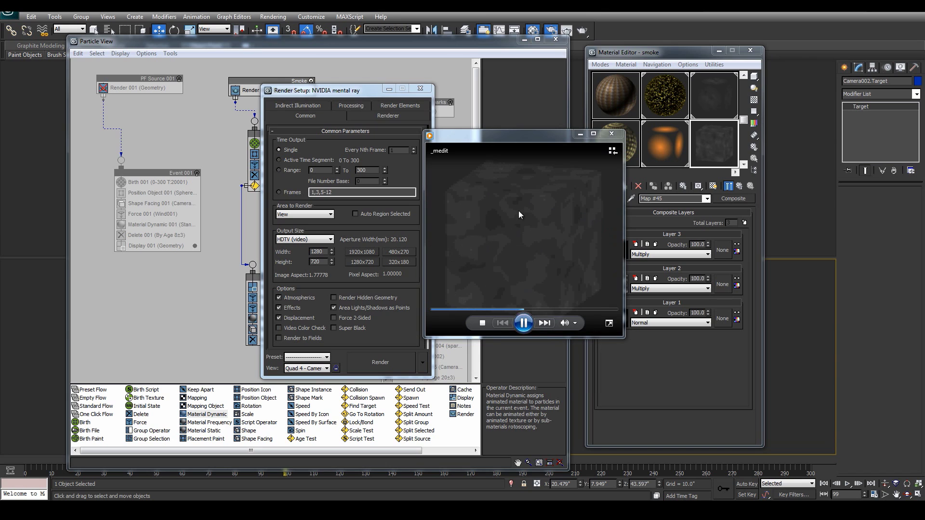
left_click(524, 327)
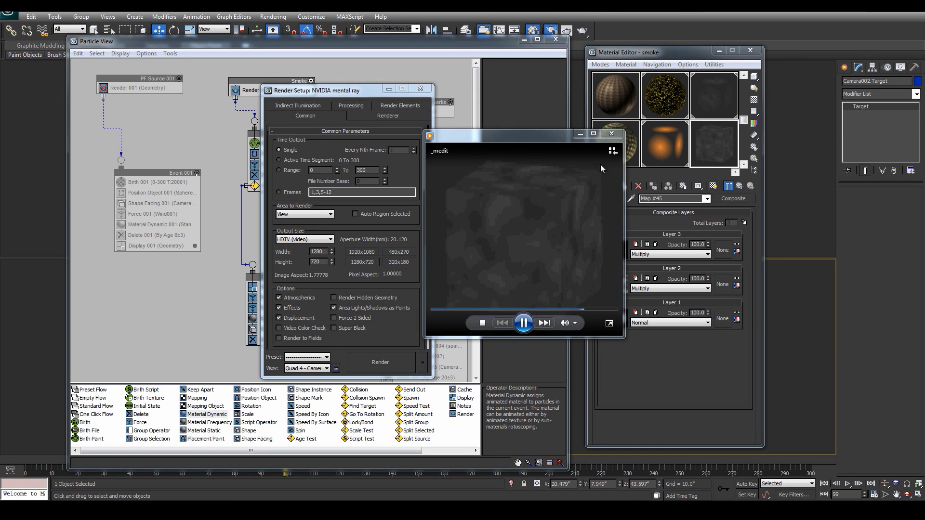
left_click(612, 134)
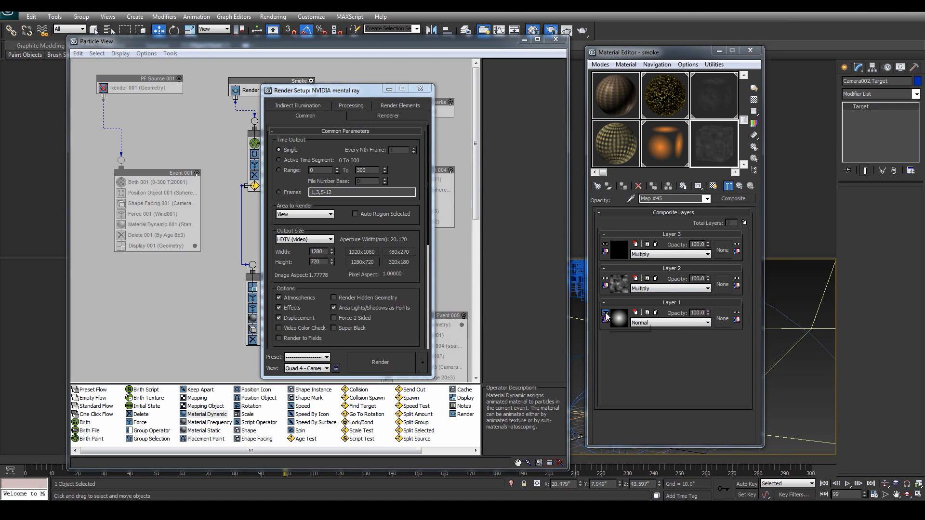
Inspect the smoke opacity Composite in an enlarged sample with the checkered background switched on and off, and close the material and render windows
left_click(658, 53)
double_click(716, 159)
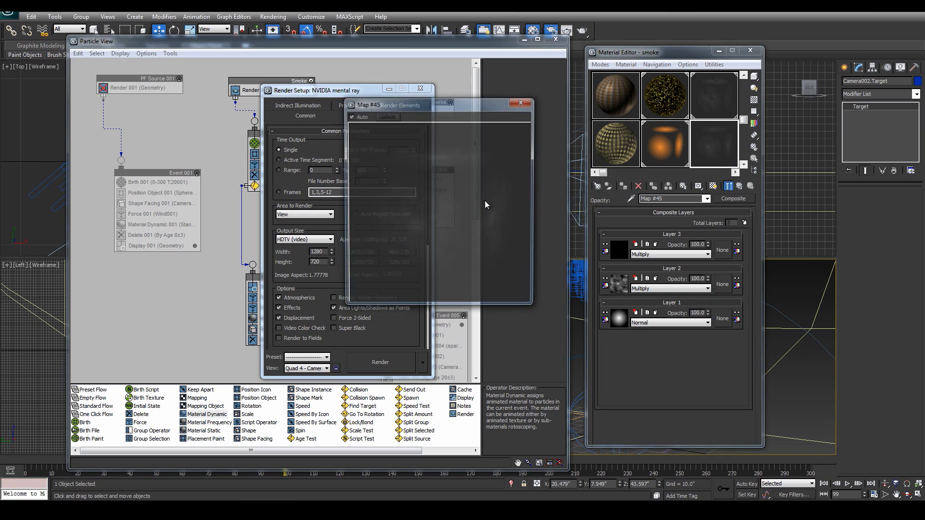
left_click(754, 99)
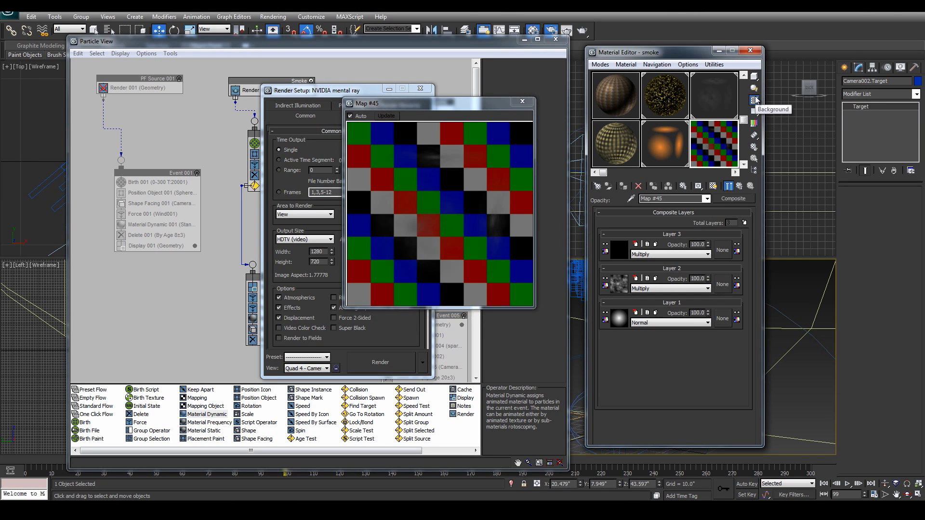
left_click(755, 100)
left_click(532, 104)
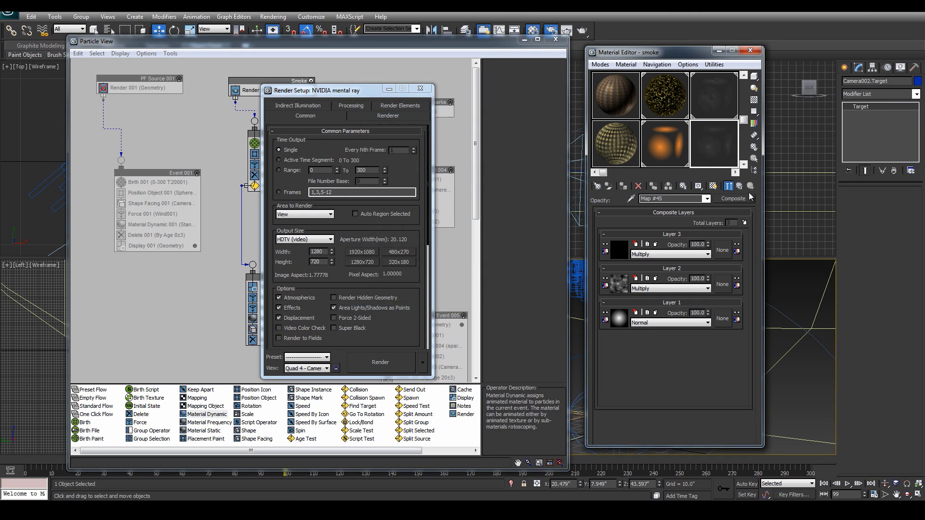
left_click(750, 51)
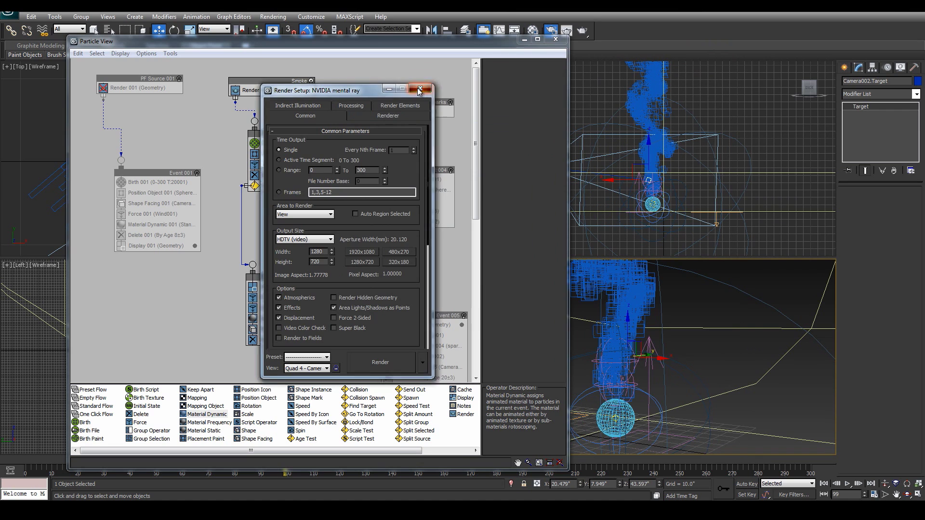
left_click(420, 89)
Assign the smoke material as an instance to Material Dynamic 005 in Event 003 and disable Assign Material ID
left_click(287, 318)
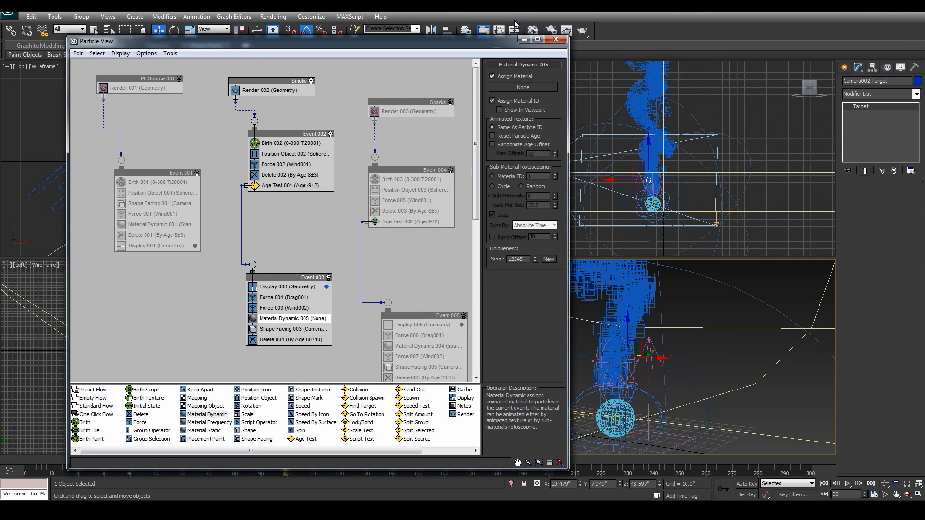
left_click(550, 29)
left_click_drag(358, 89, 801, 142)
left_click(864, 142)
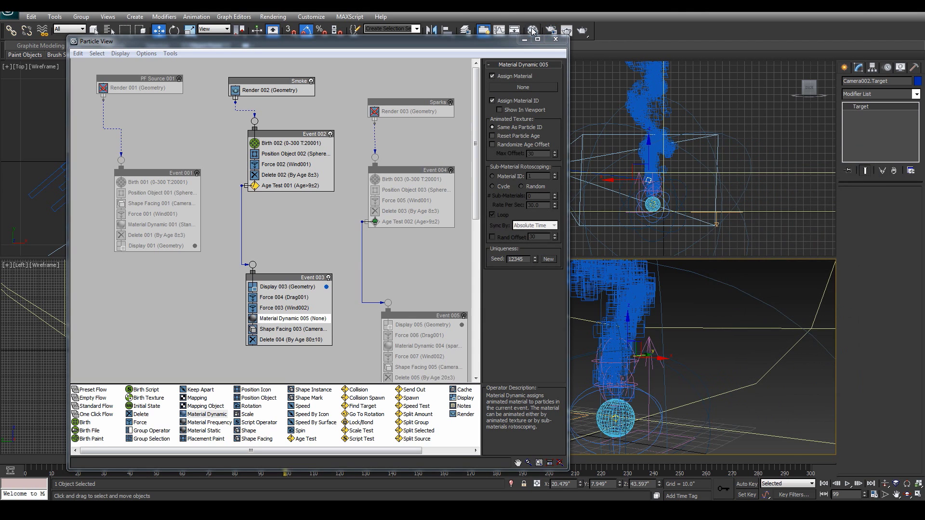
left_click(532, 30)
left_click_drag(644, 57, 702, 61)
left_click_drag(792, 168, 524, 88)
left_click(295, 285)
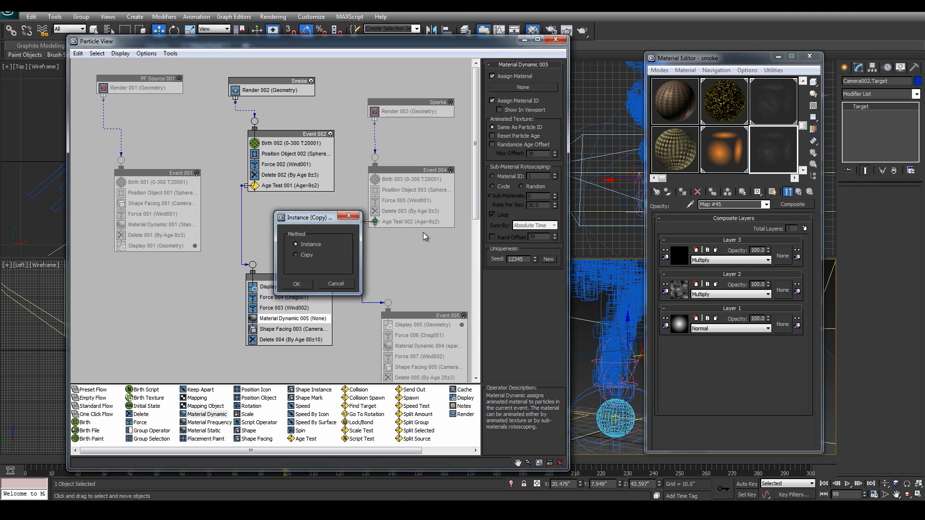
left_click(493, 100)
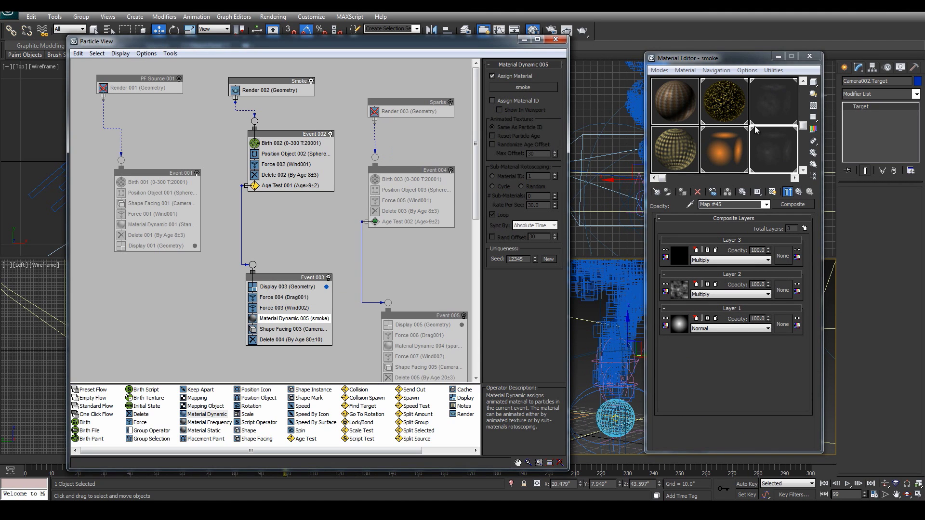
Review the basic shader parameters of the smoke and sparks materials
left_click(798, 192)
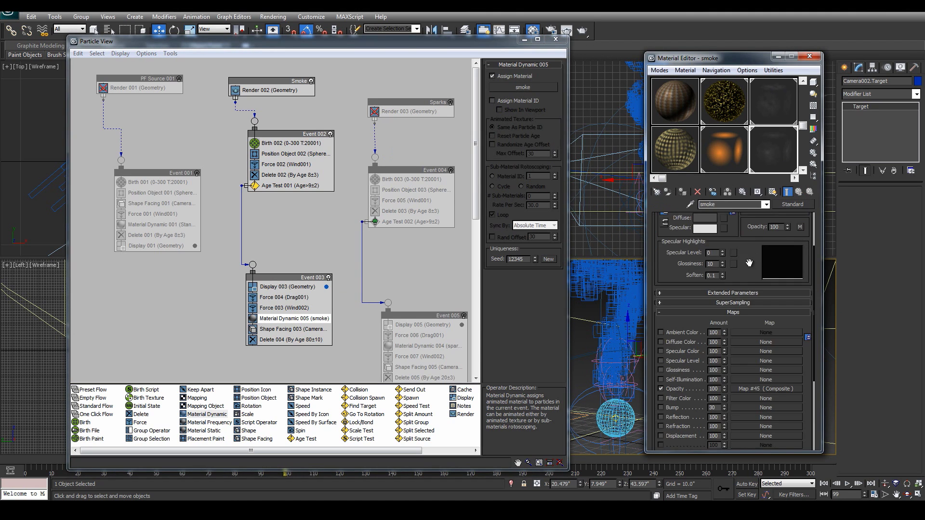
left_click_drag(749, 263, 757, 288)
left_click(733, 155)
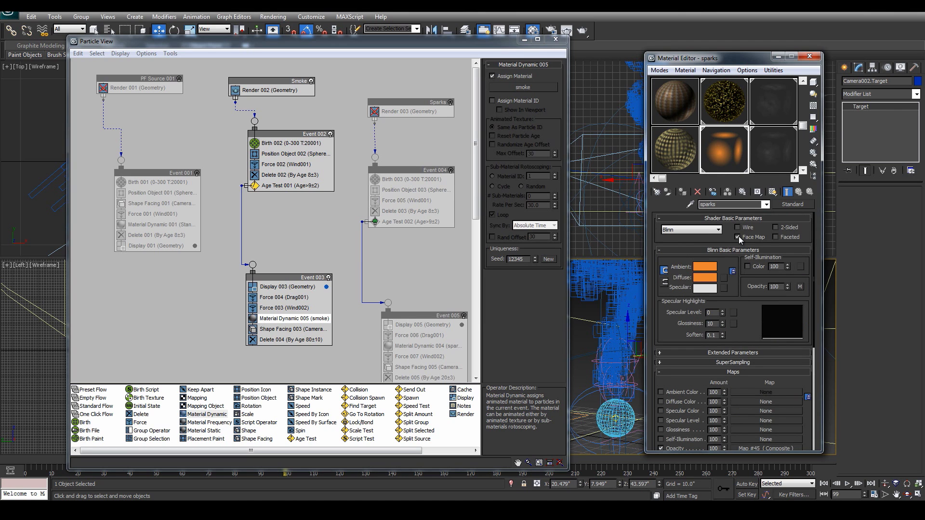
left_click(810, 57)
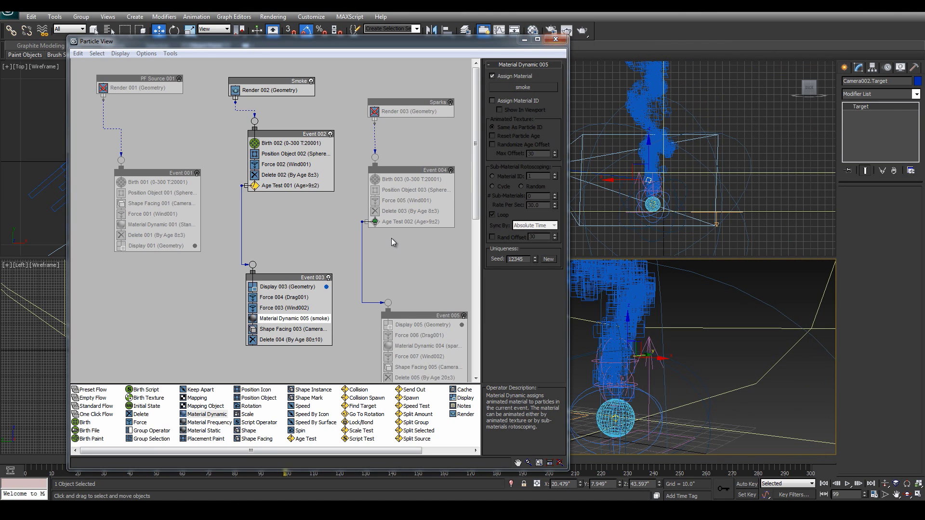
Test-render the Camera002 view at frame 99 and check the image and its alpha channel
left_click(556, 39)
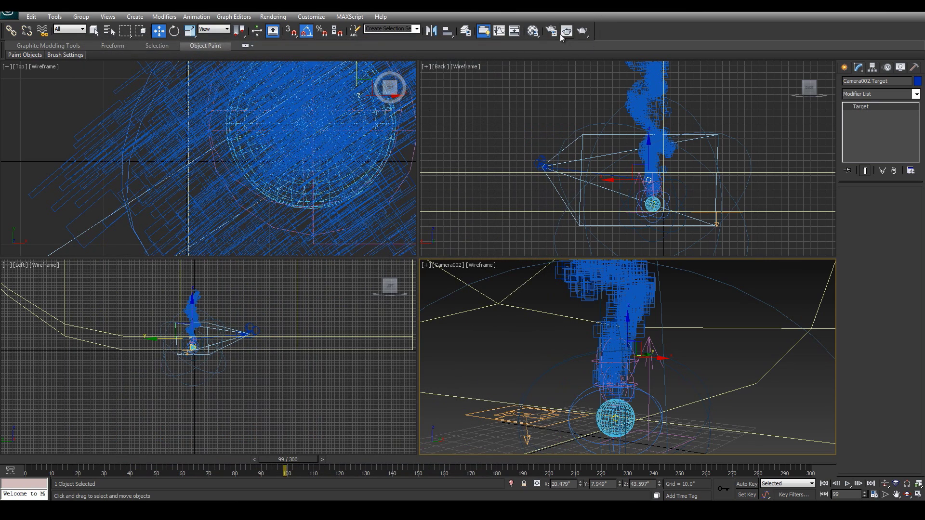
left_click(556, 37)
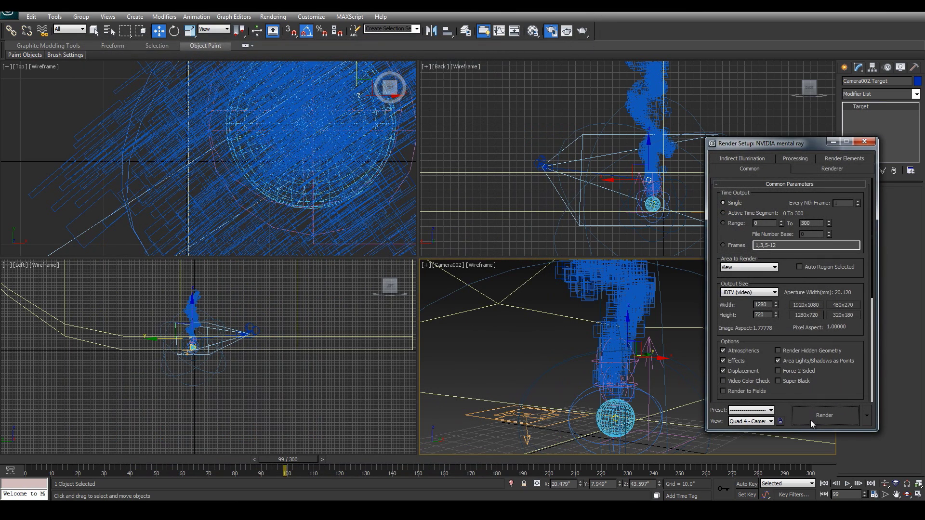
left_click(812, 420)
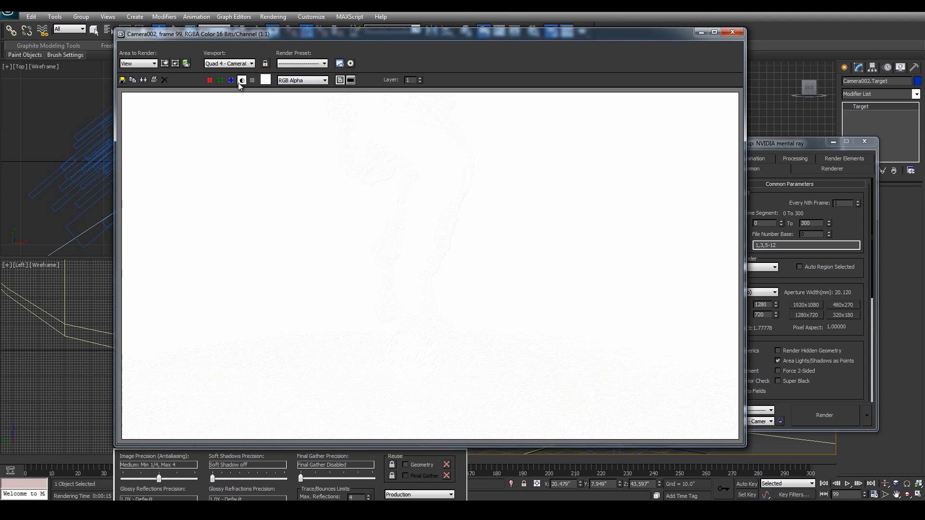
left_click(240, 80)
left_click(241, 80)
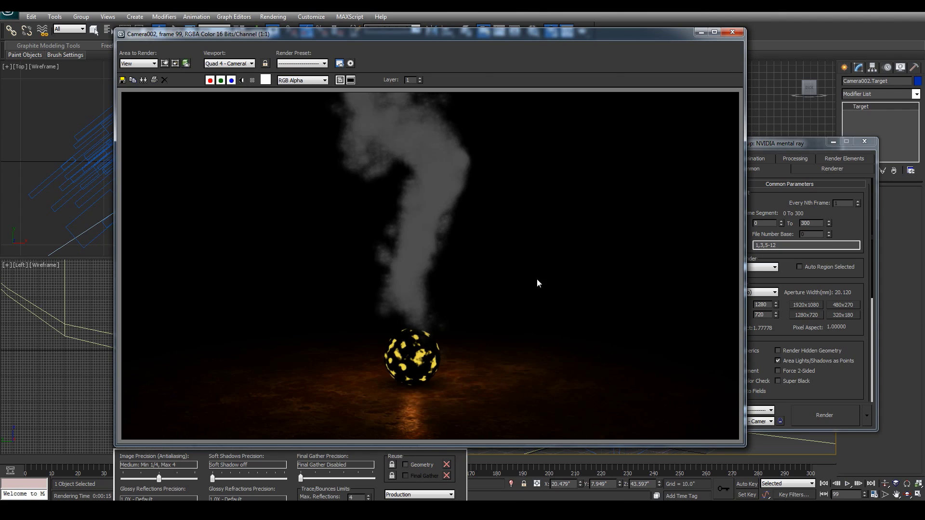
left_click(732, 32)
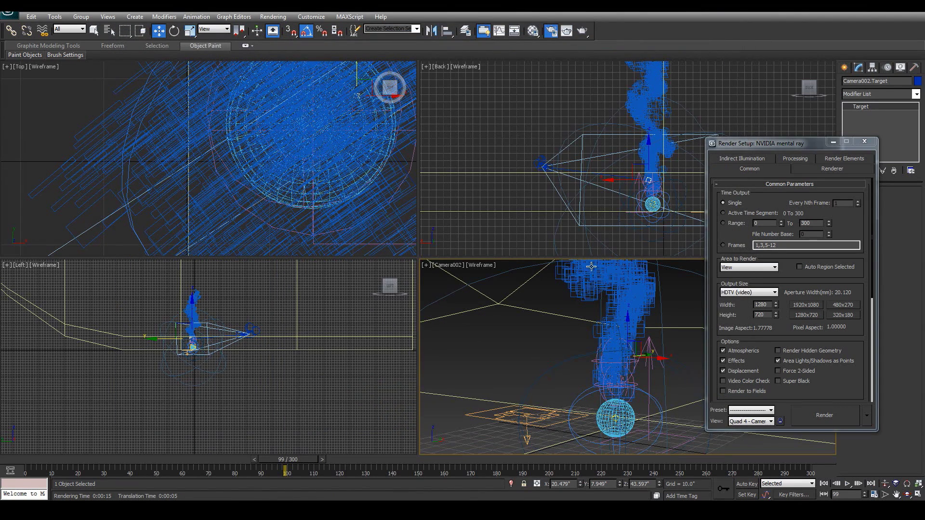
left_click(865, 142)
Change an option in the Ground object's Object Properties
left_click(747, 328)
right_click(748, 330)
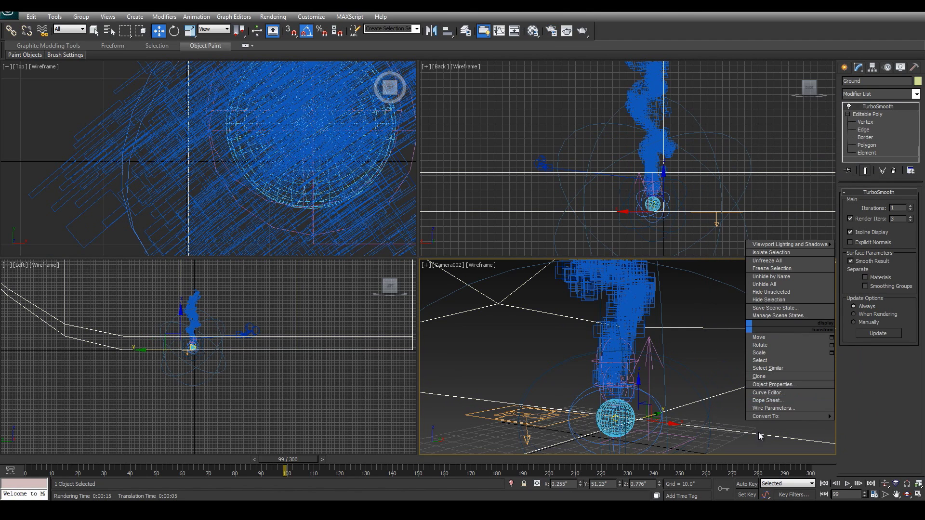
left_click(772, 385)
left_click(468, 237)
left_click(494, 389)
left_click(551, 31)
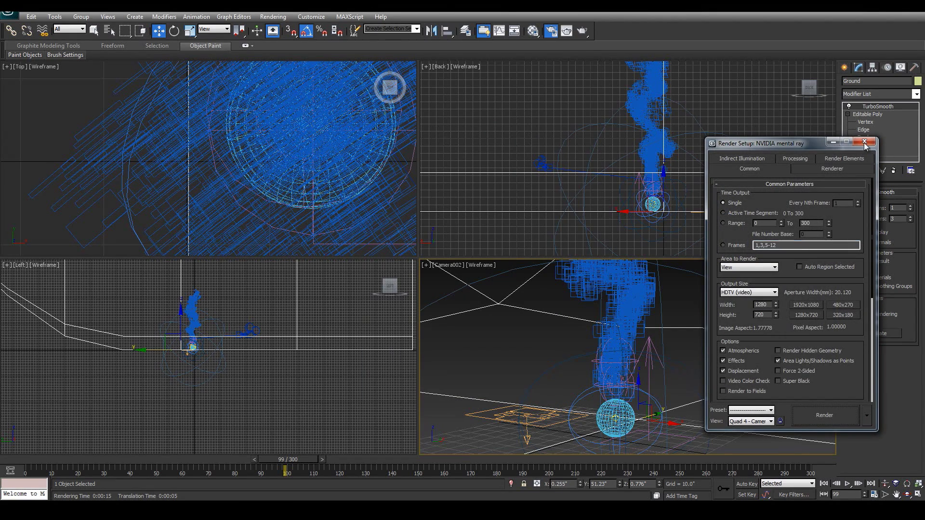
left_click(865, 143)
Set the smoke material's self-illumination to 54 and its opacity to 0
left_click(533, 30)
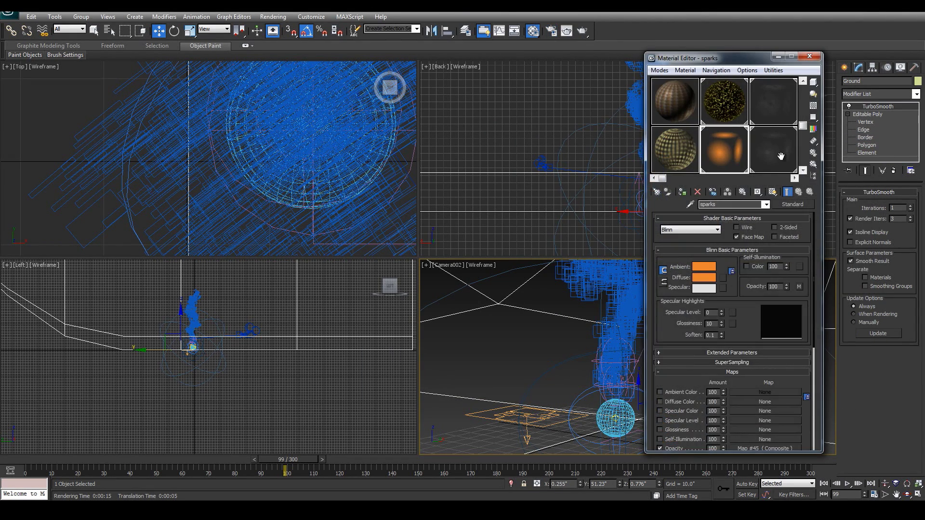
left_click(782, 160)
mouse_move(752, 324)
left_mouse_down()
mouse_move(763, 230)
mouse_move(759, 325)
left_mouse_up()
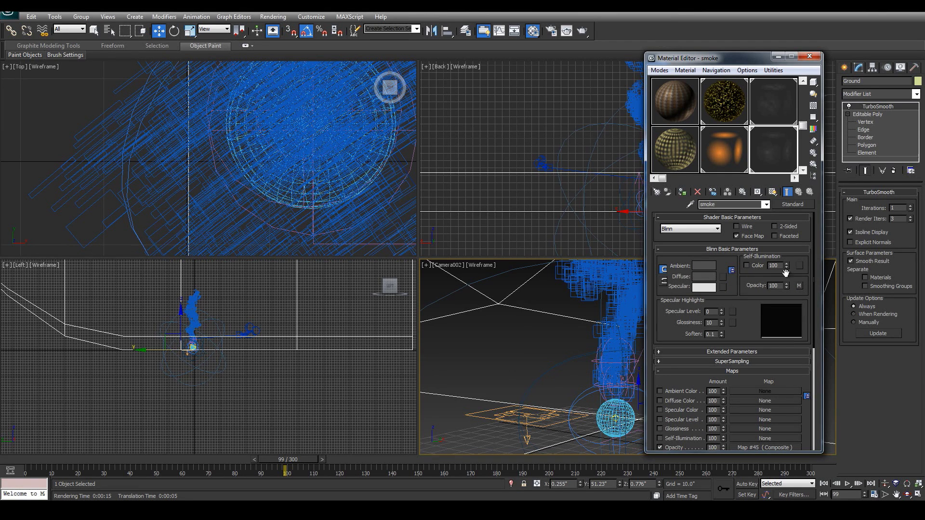
left_click_drag(787, 269, 786, 266)
scroll(749, 268, "down", 5)
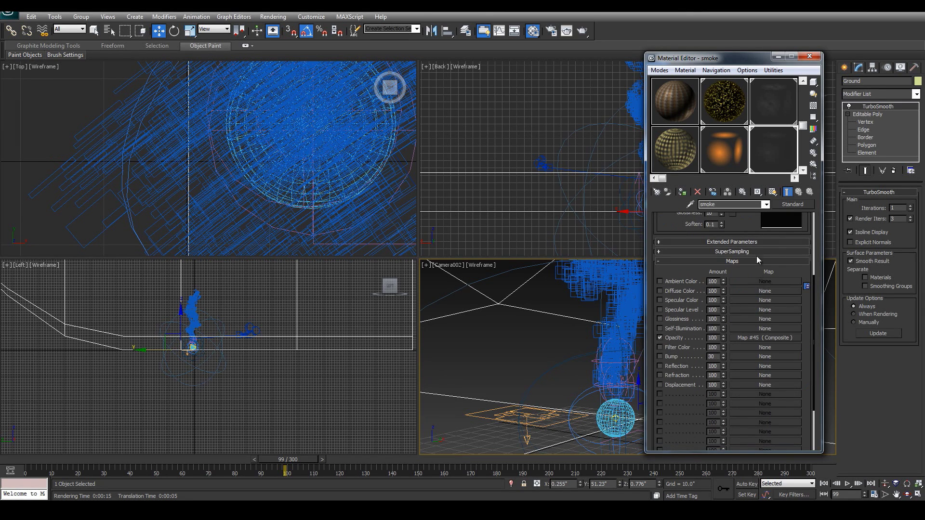
scroll(757, 259, "up", 4)
left_click_drag(787, 264, 790, 466)
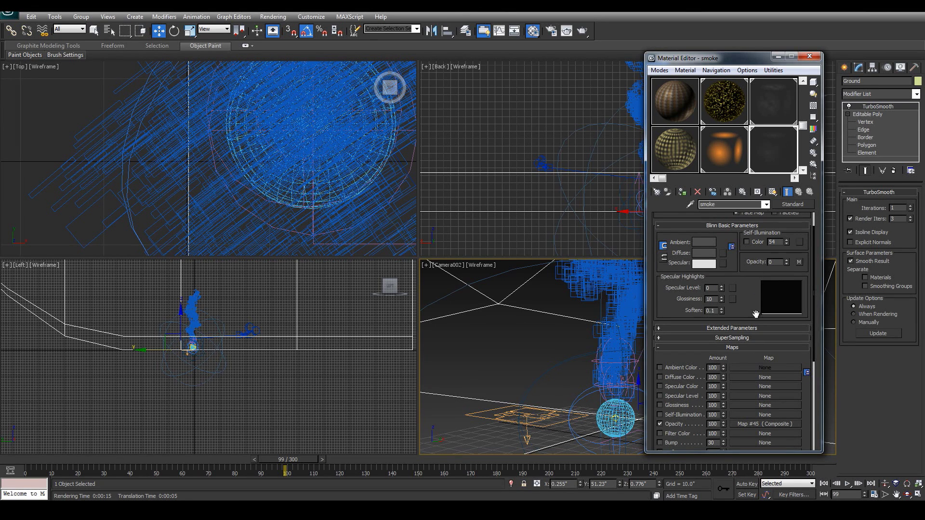
Reduce the amount of the smoke material's opacity map to 71
scroll(756, 300, "down", 3)
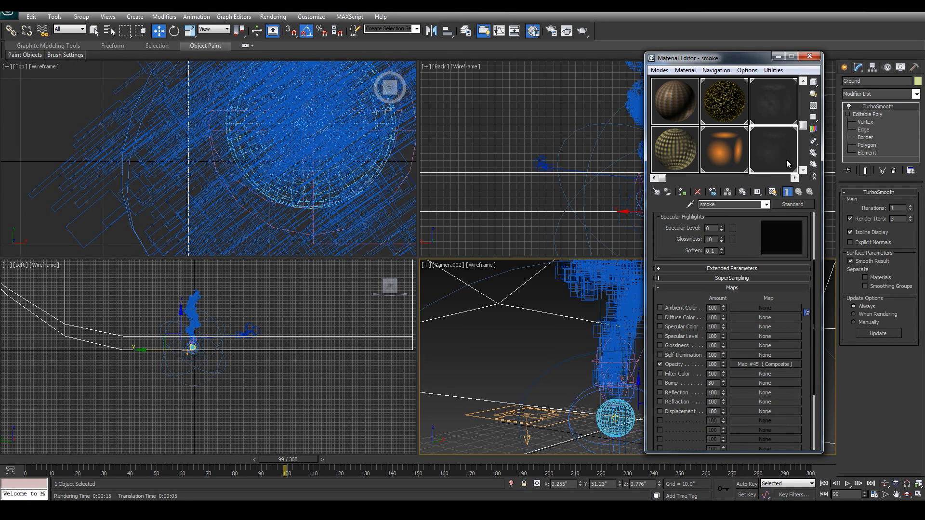
left_click_drag(723, 365, 723, 374)
left_click_drag(744, 65, 388, 77)
Set the world-space size of the smoke's Shape Facing 003 operator to 15.0"
key("6")
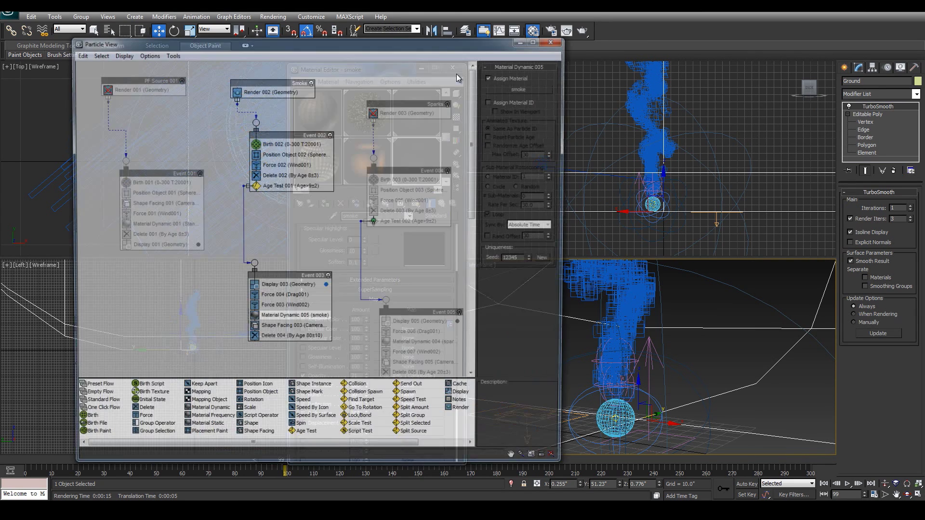
left_click(299, 329)
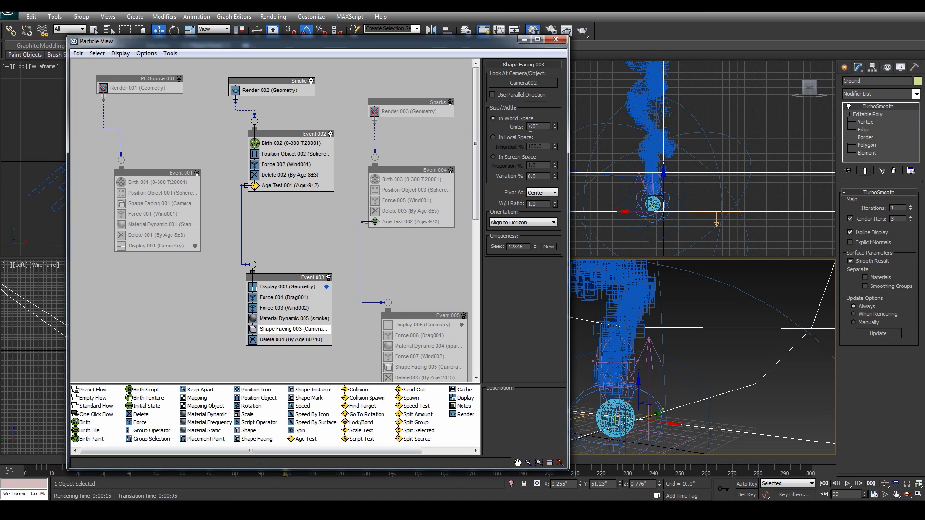
type("0")
key("Return")
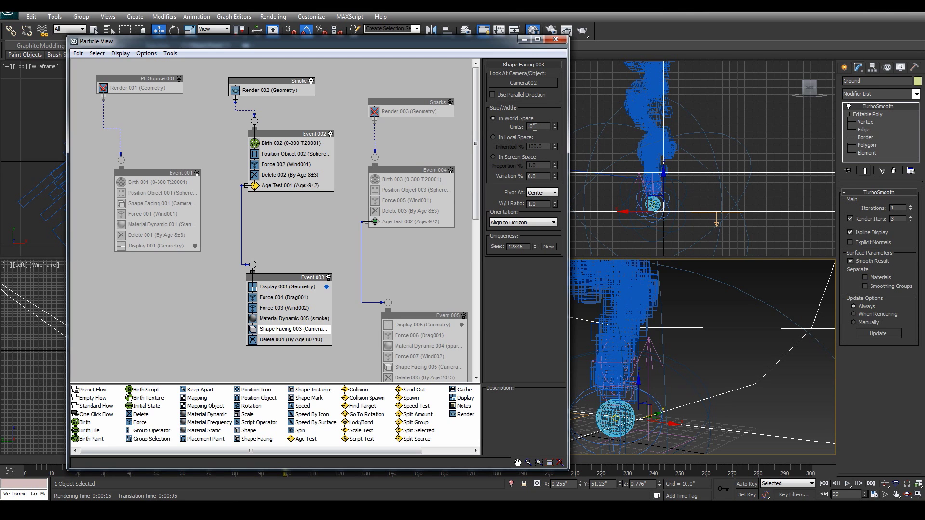
key("Return")
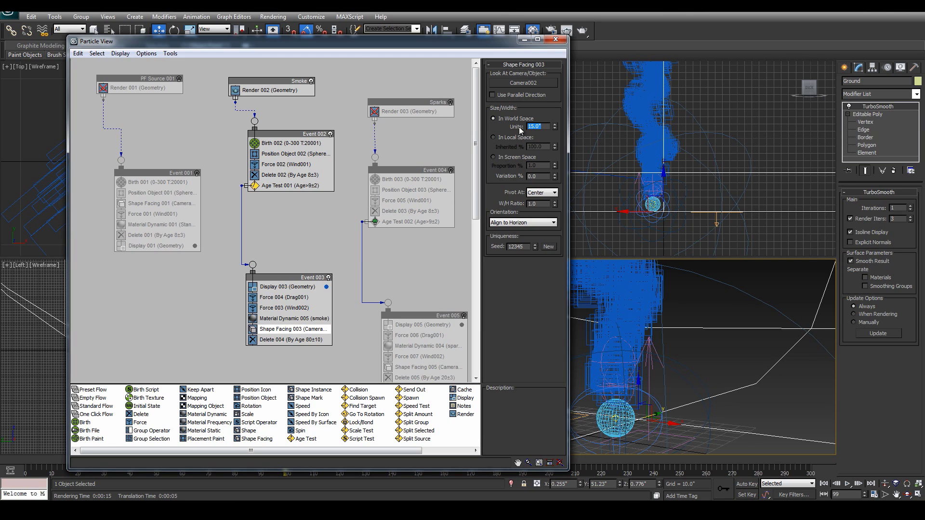
left_click(545, 128)
left_click(556, 39)
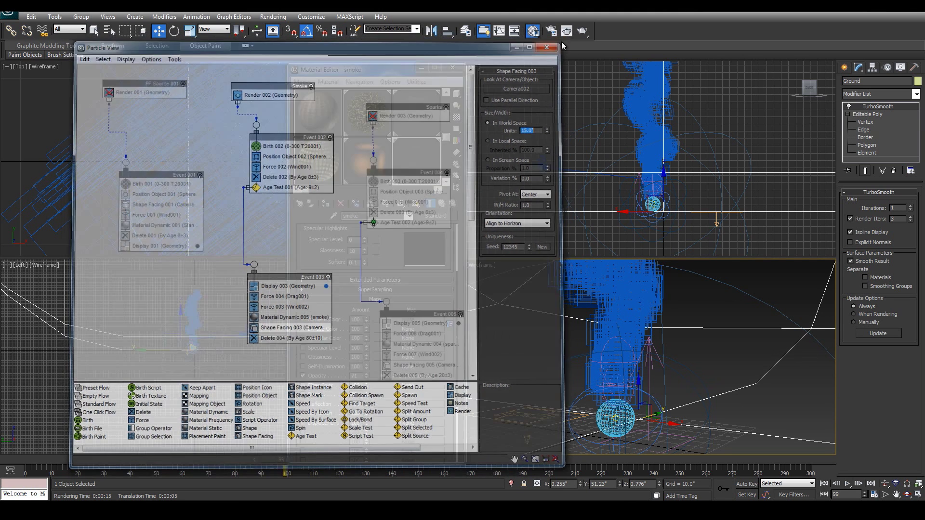
left_click(454, 68)
Go to frame 148, test-render the Camera002 view and check the smoke's alpha channel
left_click_drag(291, 461, 411, 428)
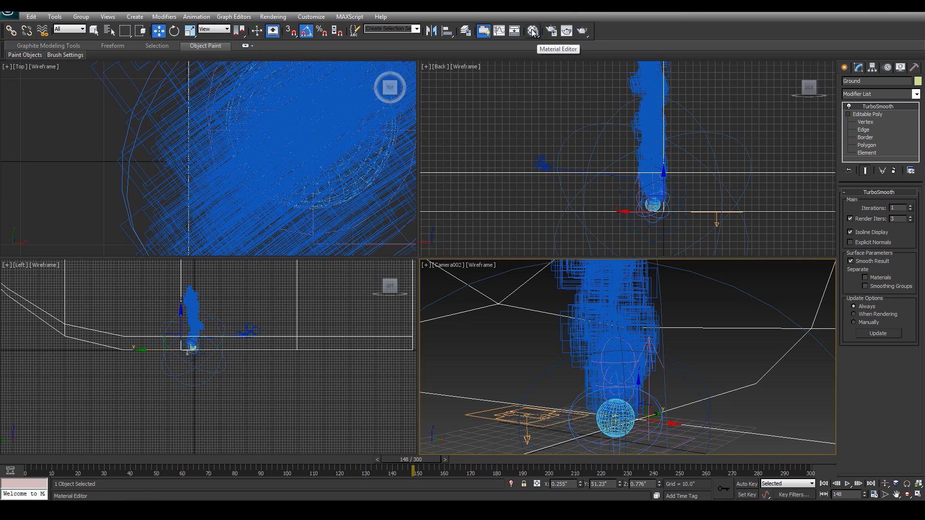
left_click(552, 32)
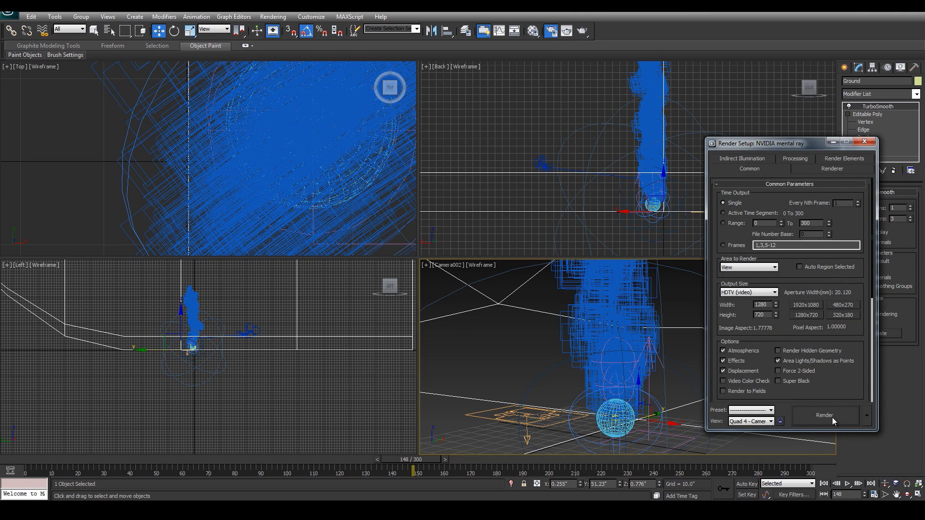
left_click(764, 422)
left_click(765, 422)
left_click(820, 414)
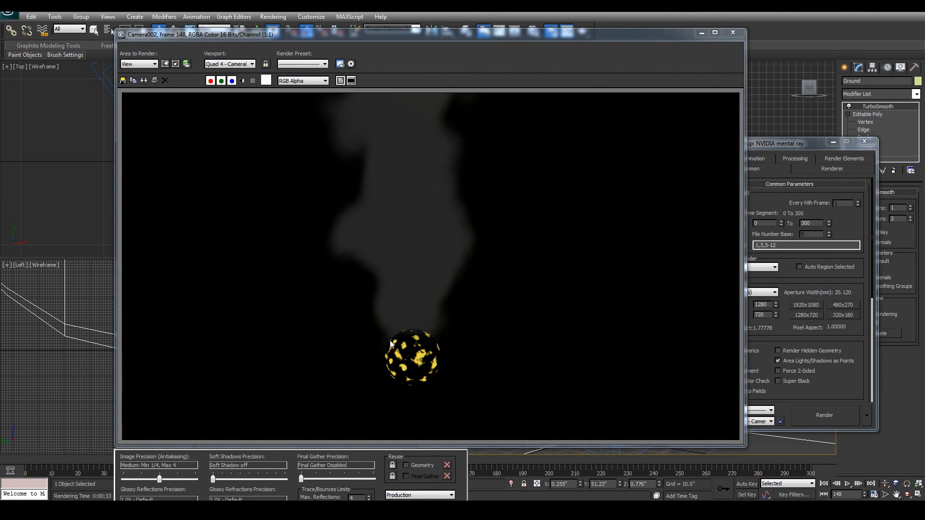
left_click(242, 80)
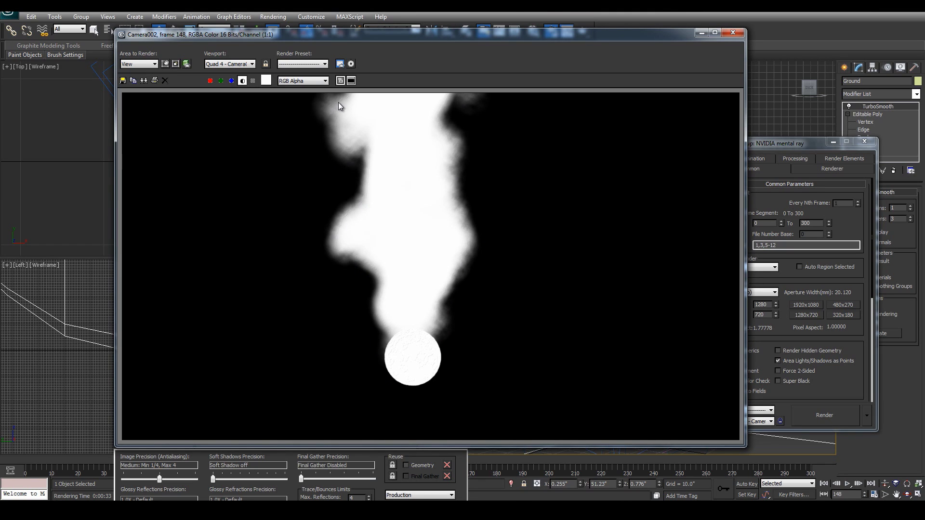
left_click(732, 32)
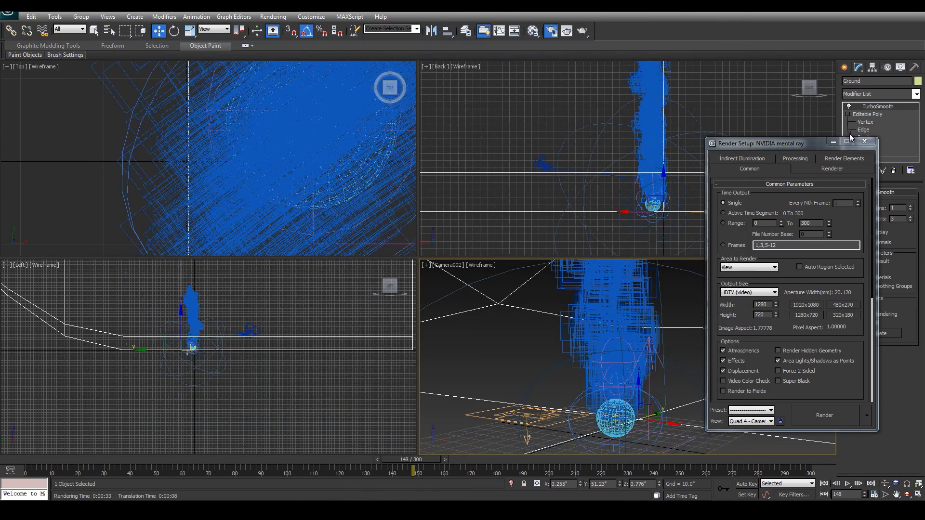
left_click(863, 143)
left_click(550, 31)
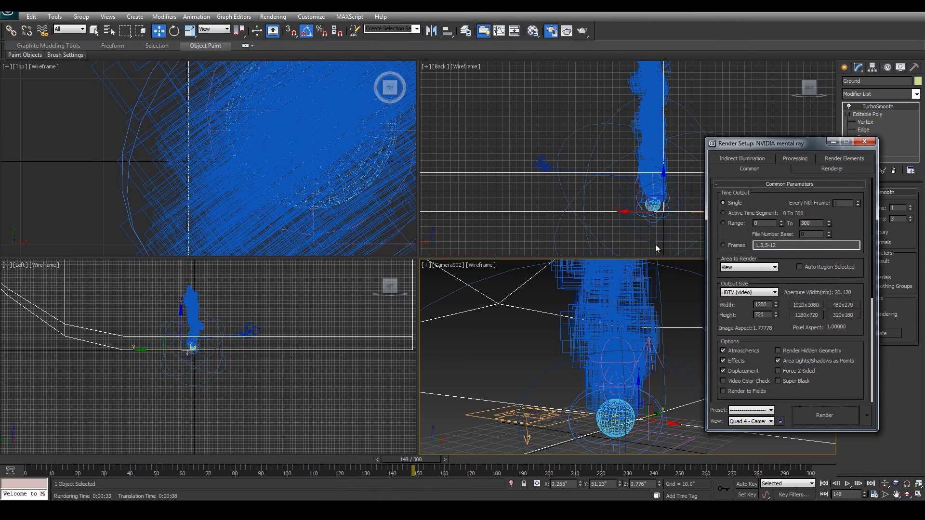
left_click(864, 142)
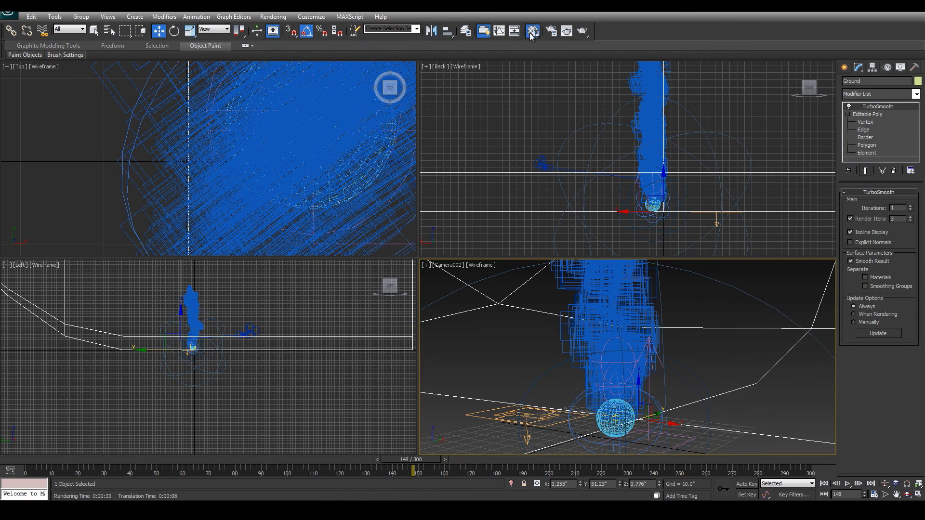
Set the amount of the smoke material's opacity map to 60
left_click(533, 31)
left_click_drag(359, 378, 310, 366)
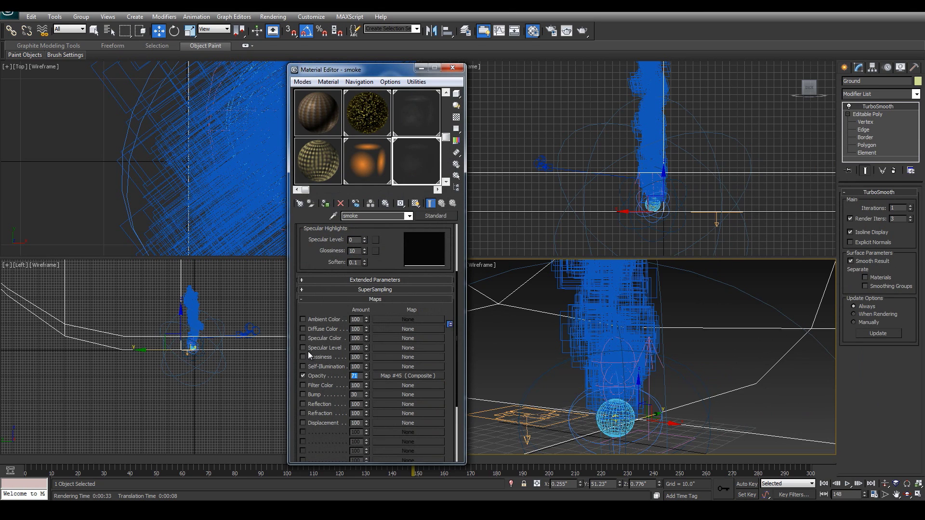
type("60")
key("Return")
Copy the noise map from Layer 2 of the composite opacity map into the smoke material's diffuse color map
left_click_drag(419, 307, 420, 332)
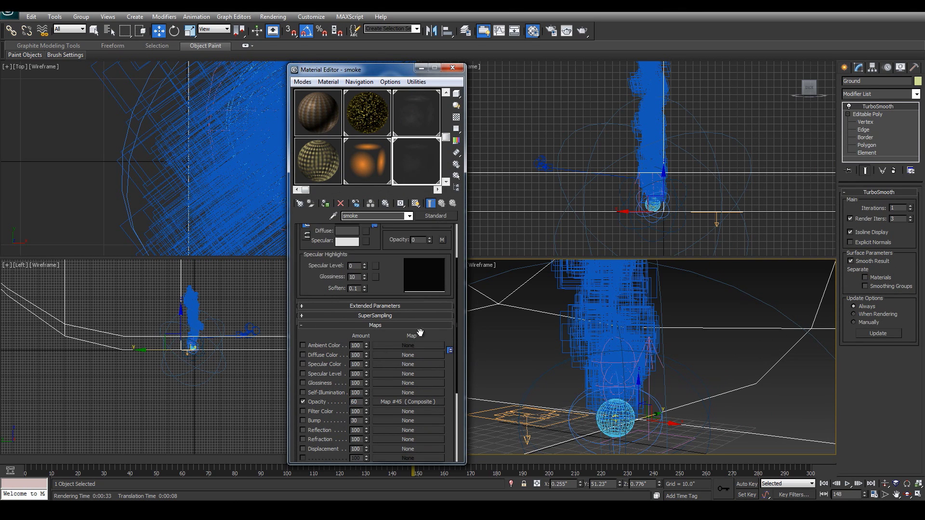
left_click(414, 401)
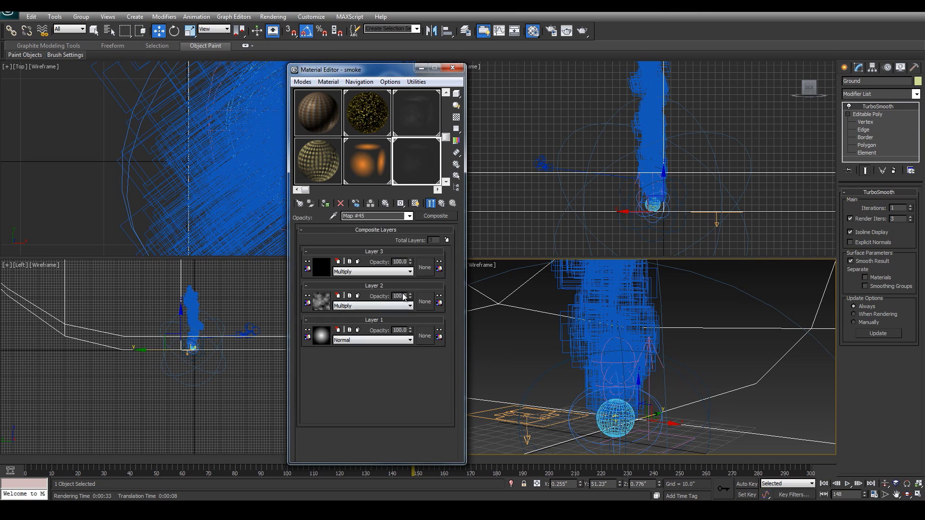
right_click(324, 303)
left_click(346, 321)
left_click(442, 204)
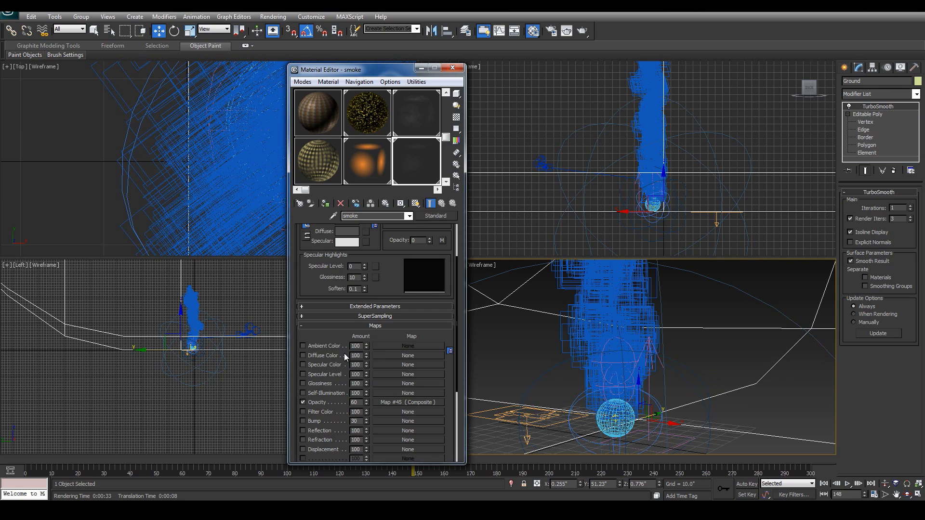
right_click(384, 354)
left_click(425, 362)
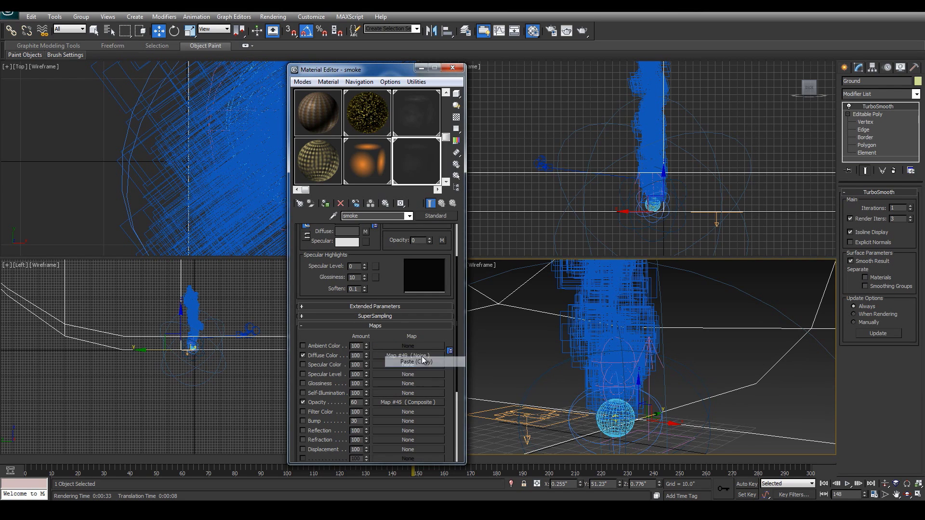
Change Color #2 of the diffuse noise map to light gray and check an enlarged preview of the smoke material
left_click(388, 356)
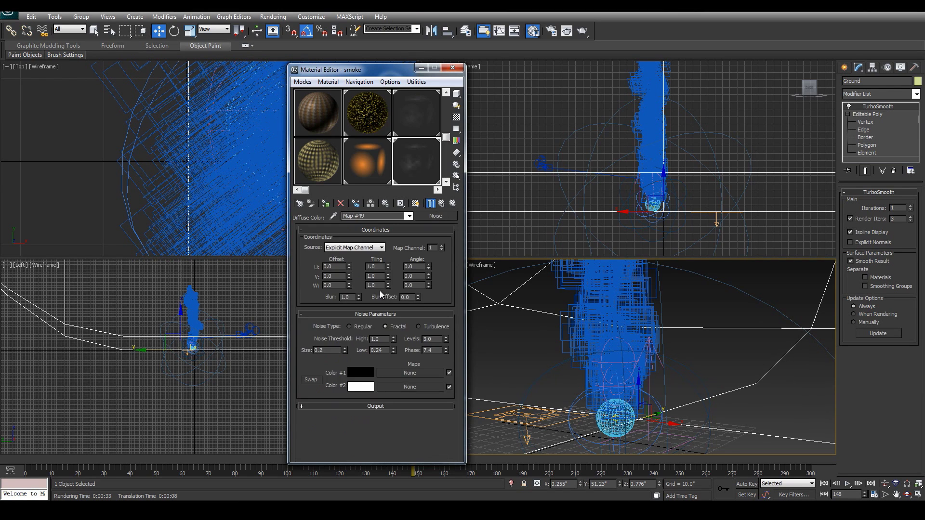
left_click(357, 386)
left_click(280, 115)
left_click(356, 140)
double_click(417, 170)
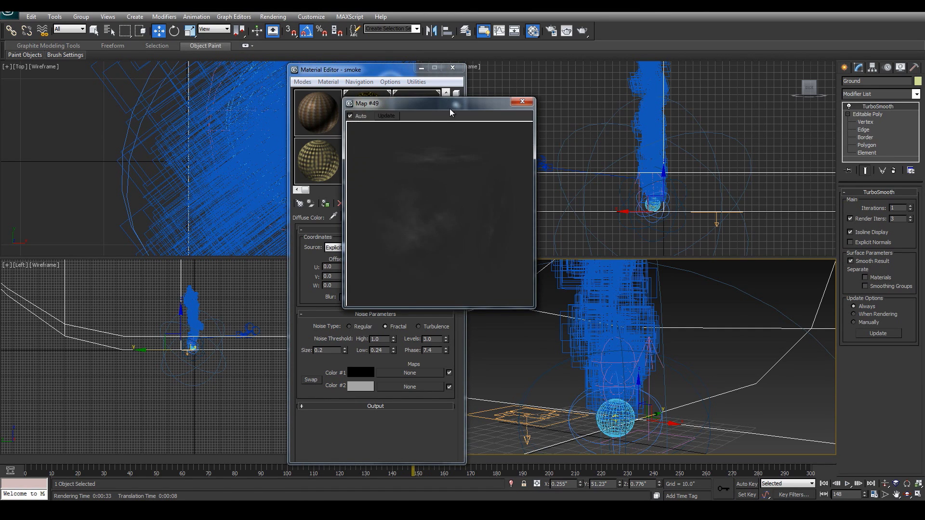
left_click_drag(452, 104, 647, 105)
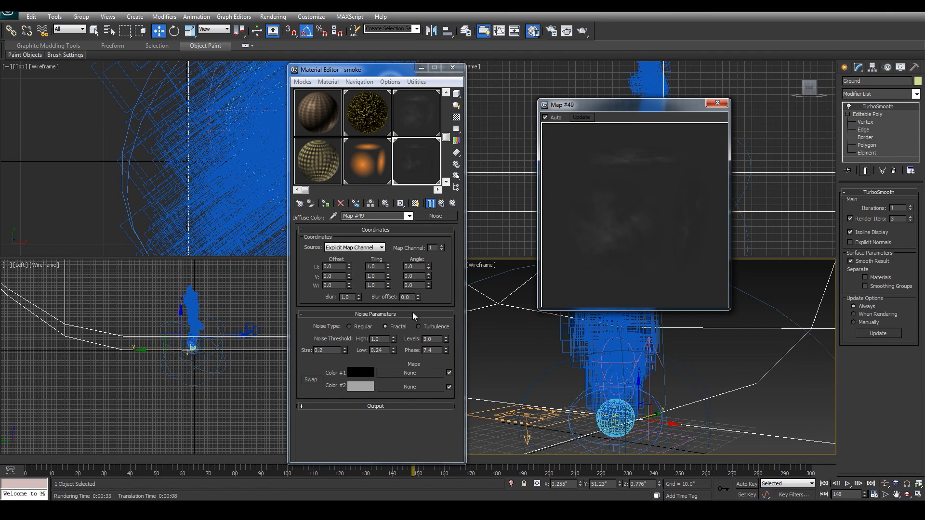
left_click(442, 203)
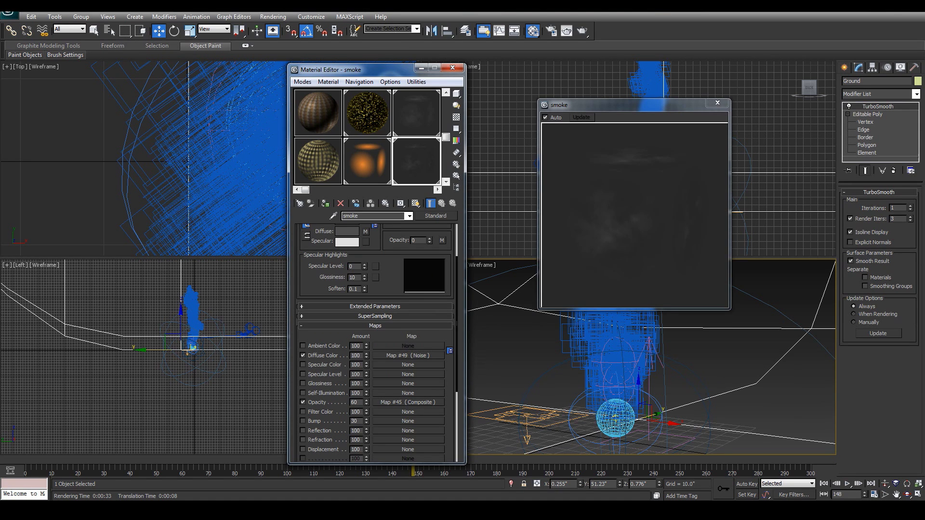
left_click(717, 104)
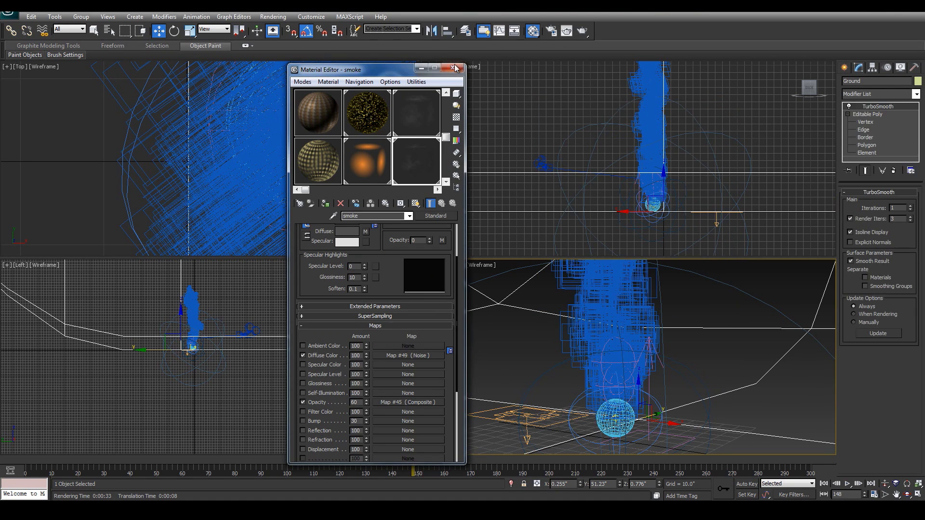
left_click(453, 68)
Test-render the Camera002 view at frame 148 with the diffuse noise and compare the image with its alpha channel
left_click(547, 32)
left_click(771, 421)
left_click(758, 450)
left_click(843, 419)
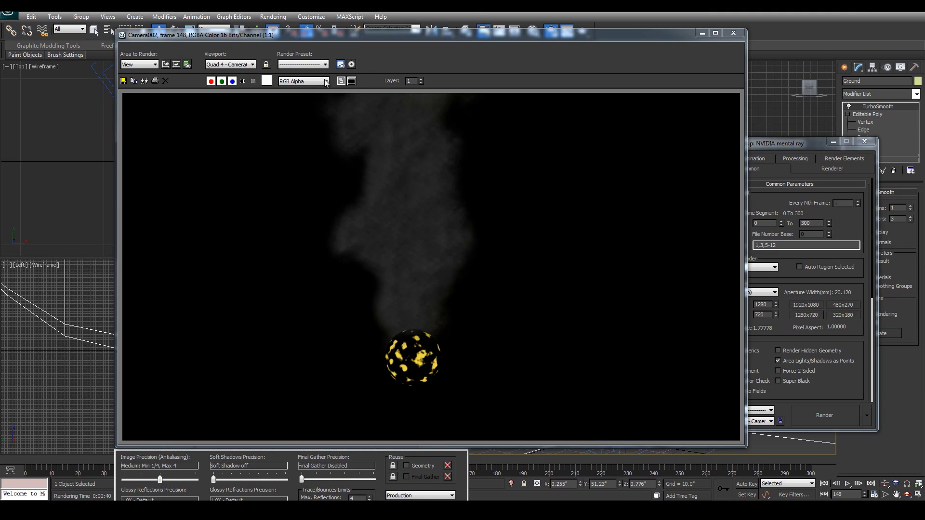
left_click(243, 81)
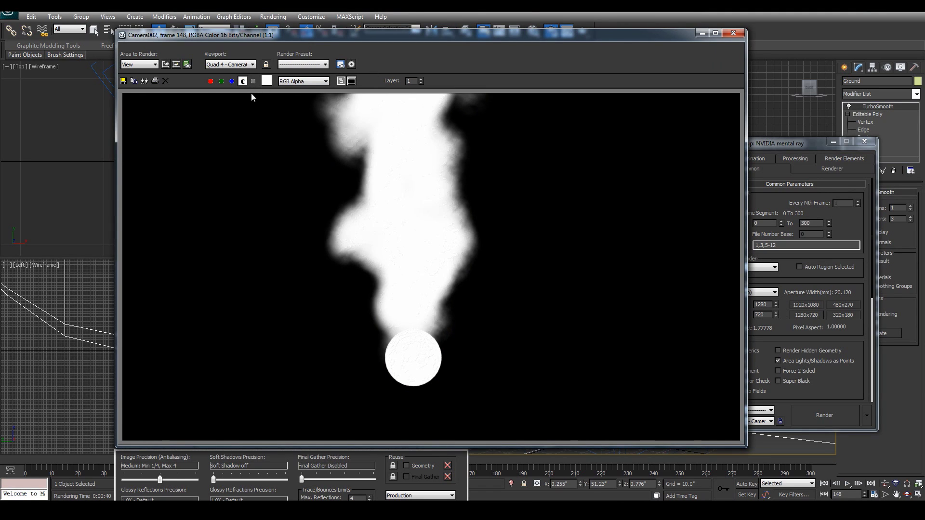
left_click(243, 81)
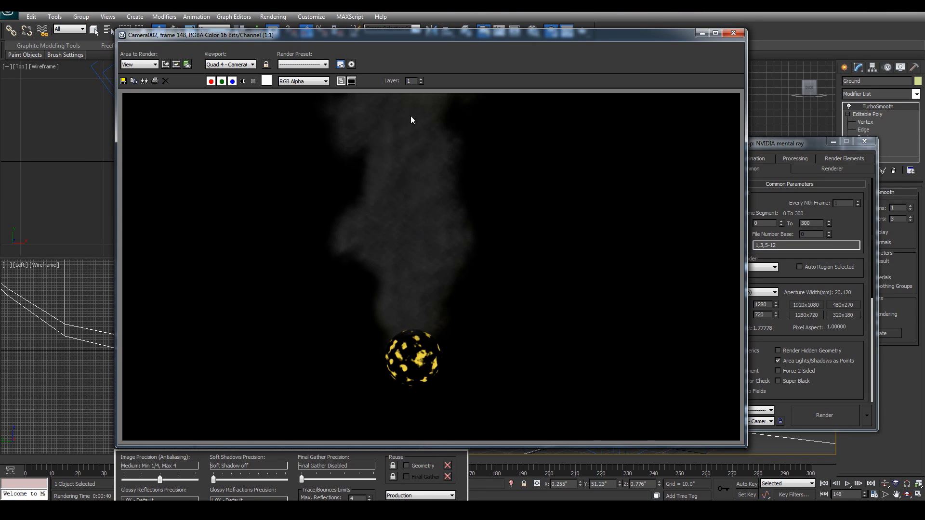
left_click(735, 33)
left_click(864, 142)
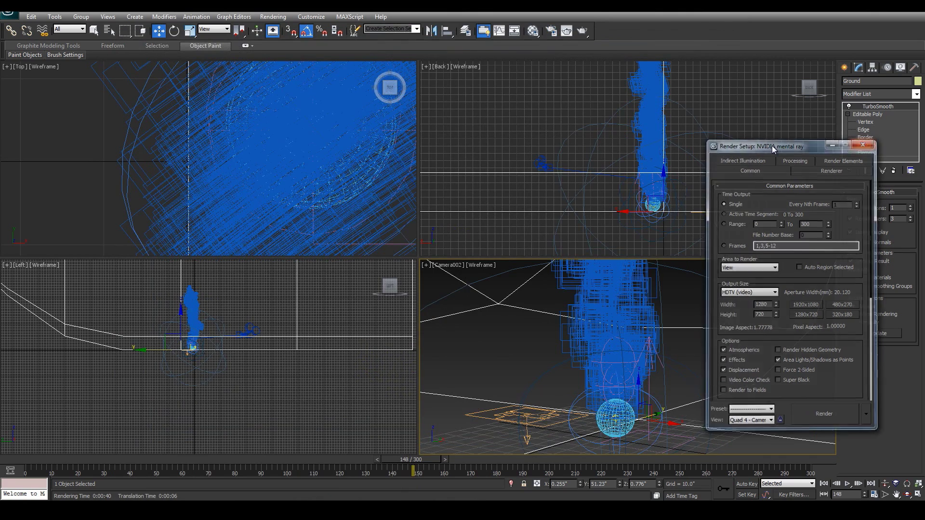
Turn the PF Source 001 and Sparks flows back on, including Event 001, Event 004 and Event 005
key("6")
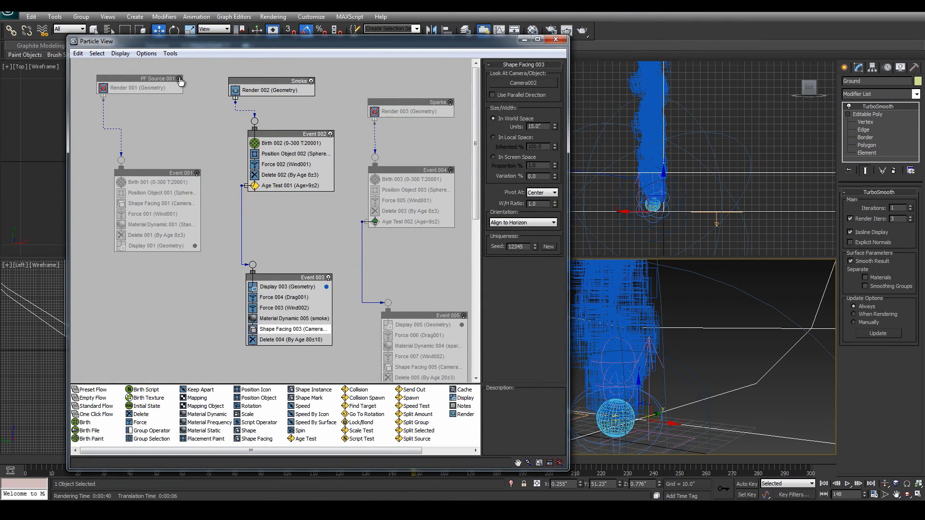
left_click(197, 171)
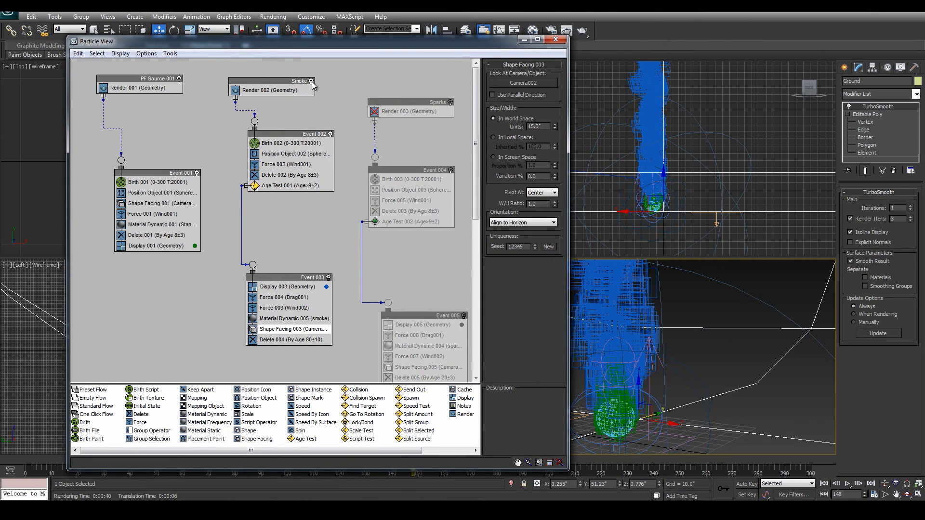
left_click(449, 102)
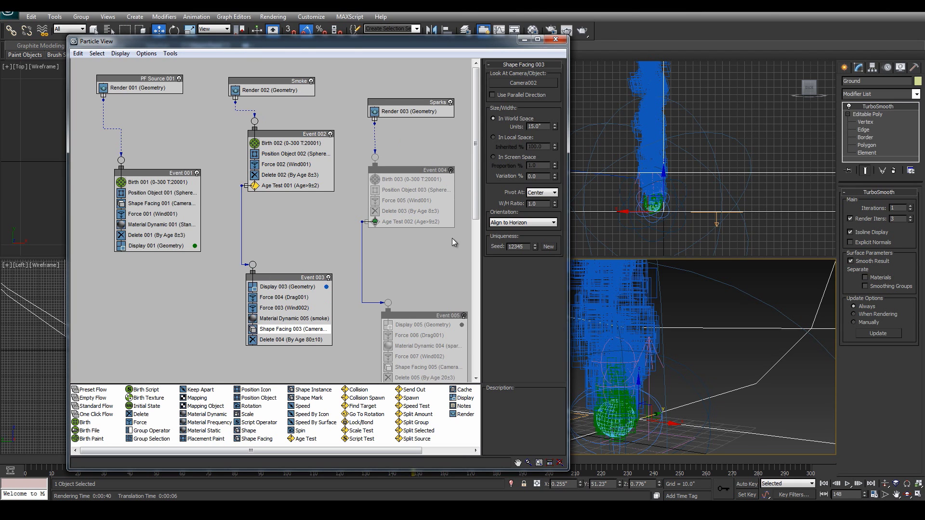
left_click(450, 170)
left_click(464, 315)
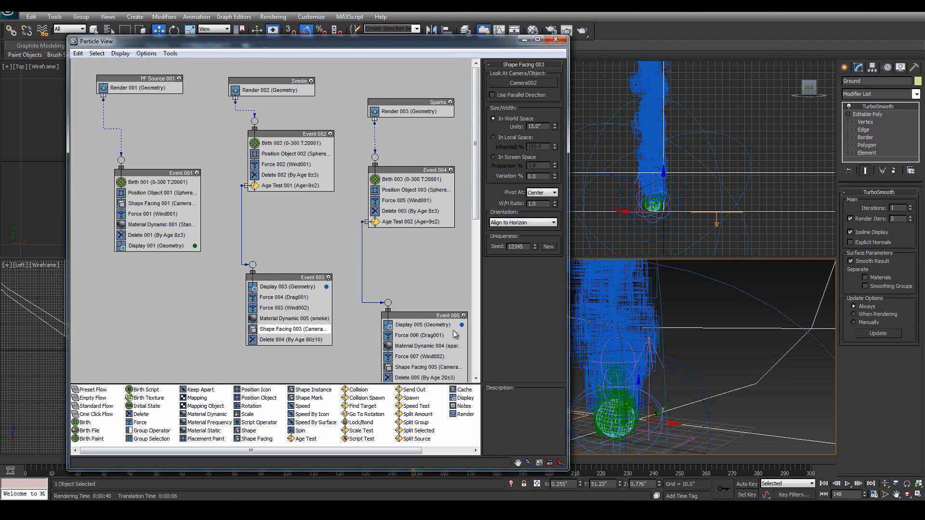
left_click(556, 39)
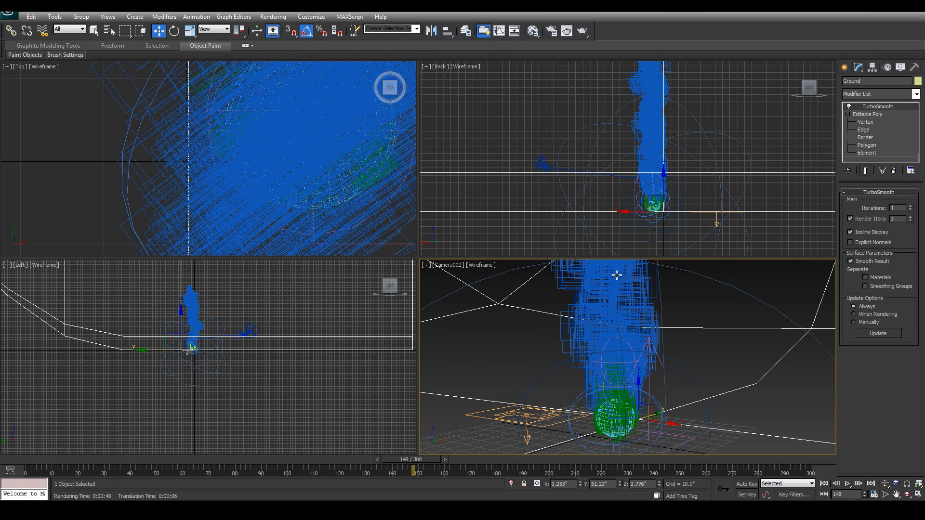
Test-render the Camera002 view at frame 148 with fire, smoke and sparks together
left_click(552, 31)
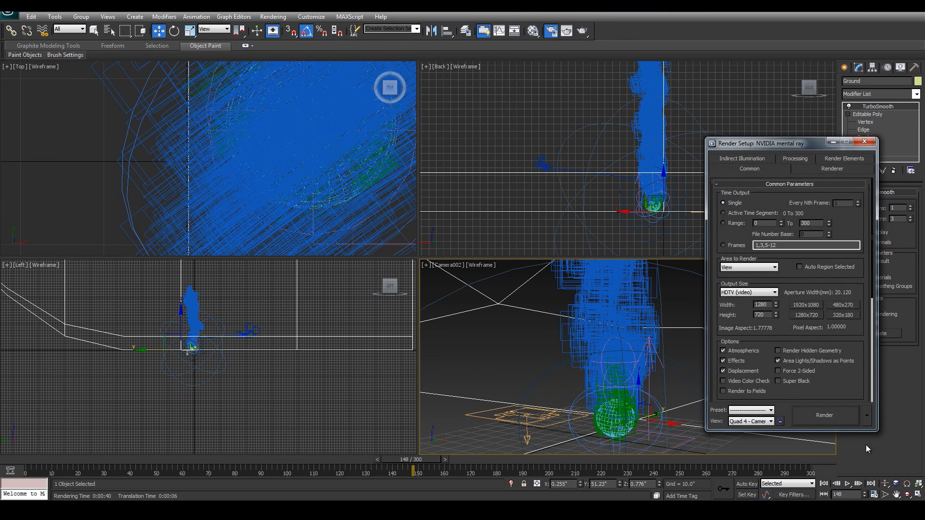
left_click(825, 415)
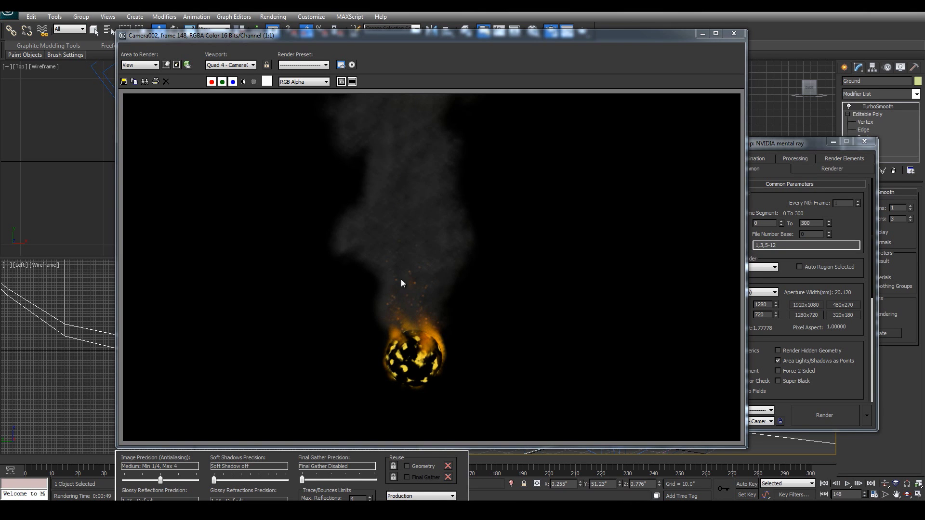
left_click(733, 33)
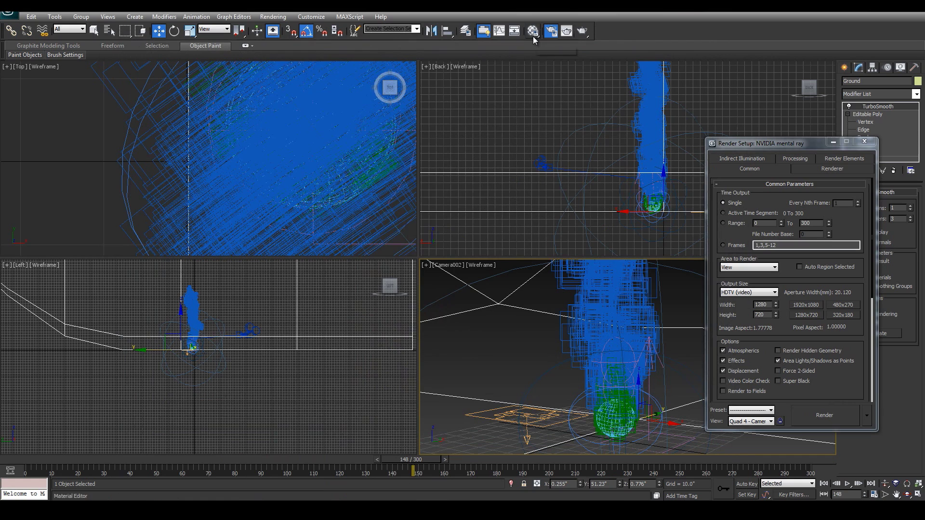
Examine the maps of the Standard_10 and *Fire_01 materials, including the Particle Age colors in the diffuse slot of *Fire_01
left_click_drag(445, 138, 445, 98)
left_click(446, 124)
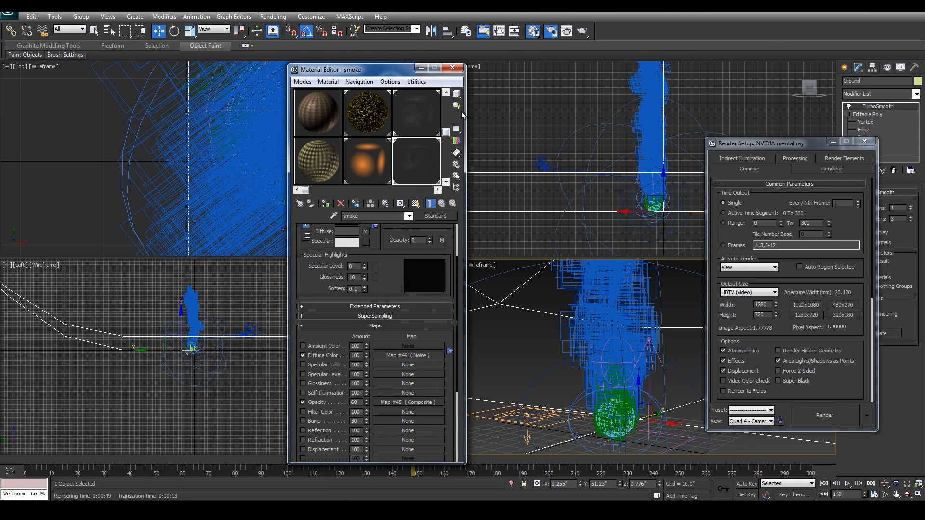
left_click(433, 148)
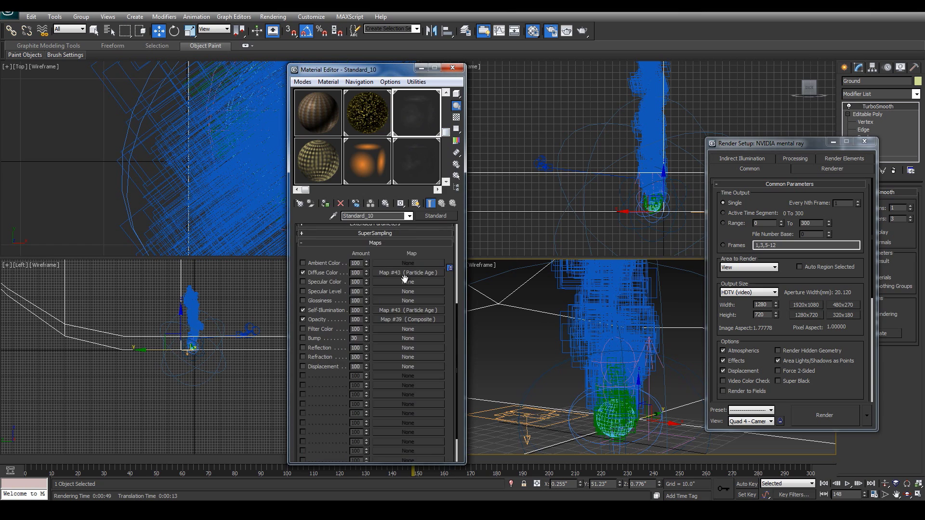
left_click_drag(400, 253, 409, 363)
left_click_drag(446, 131, 447, 95)
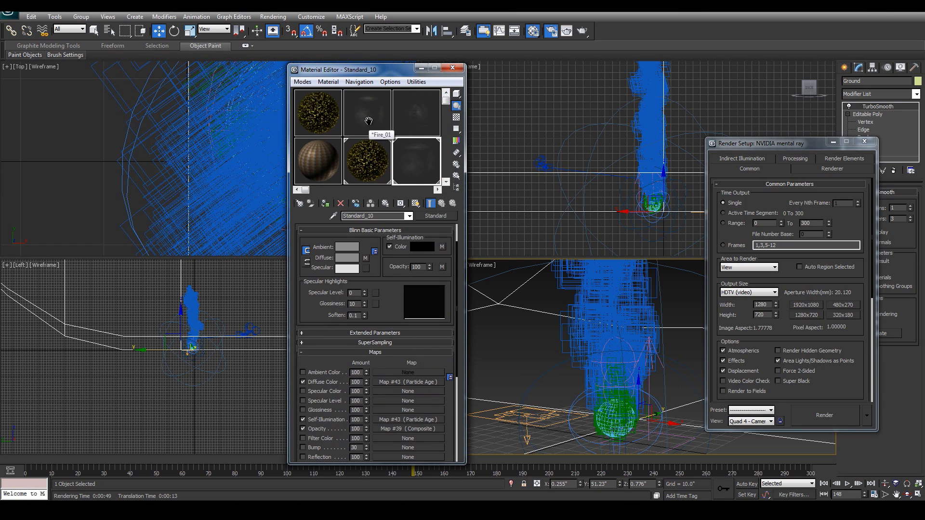
left_click(368, 121)
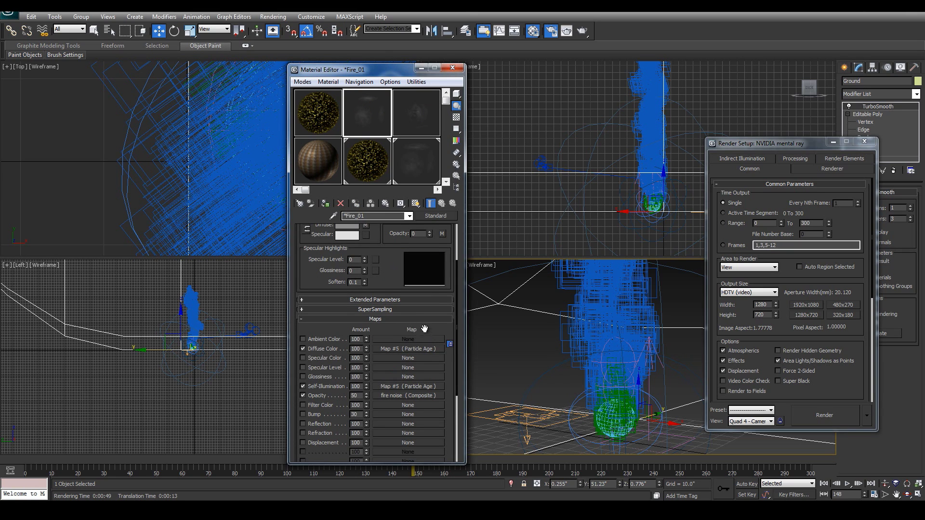
left_click(424, 349)
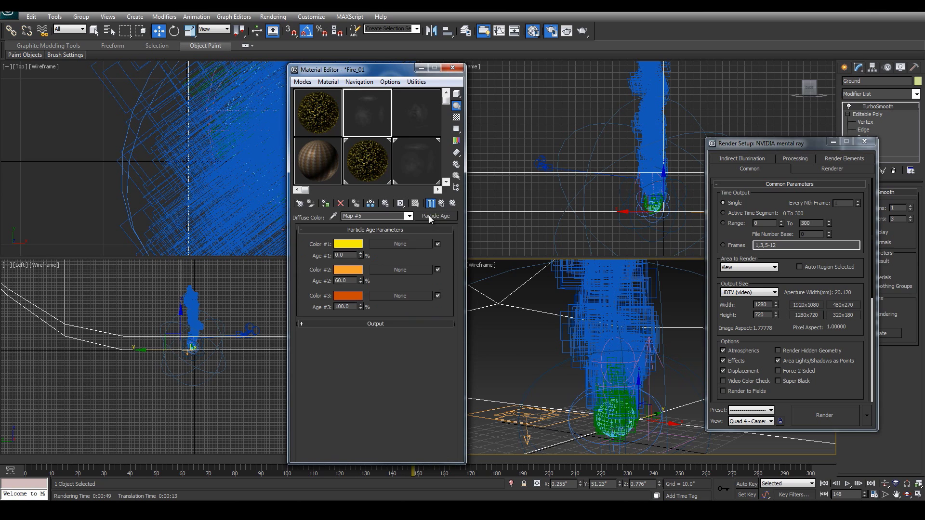
left_click(430, 202)
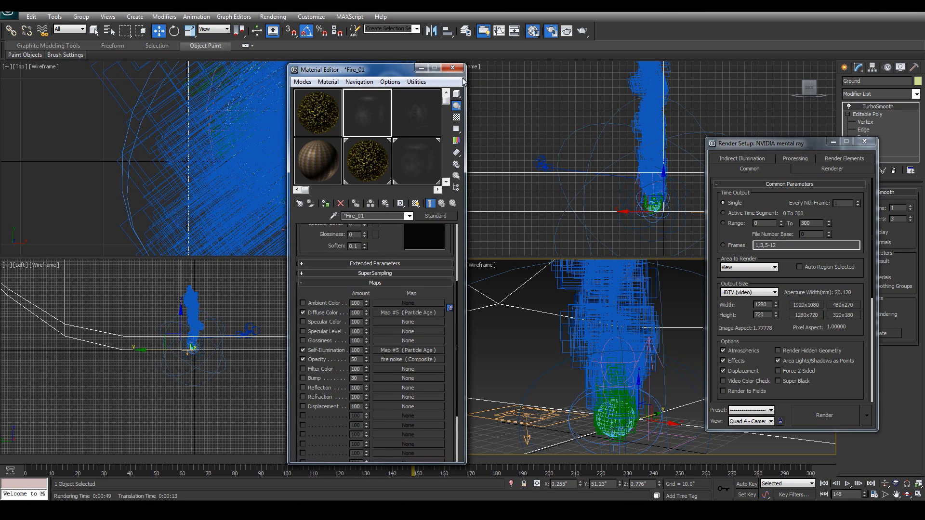
left_click(454, 68)
Set the emission rate of Birth 001 in the fire flow's Event 001 to 3000
key("6")
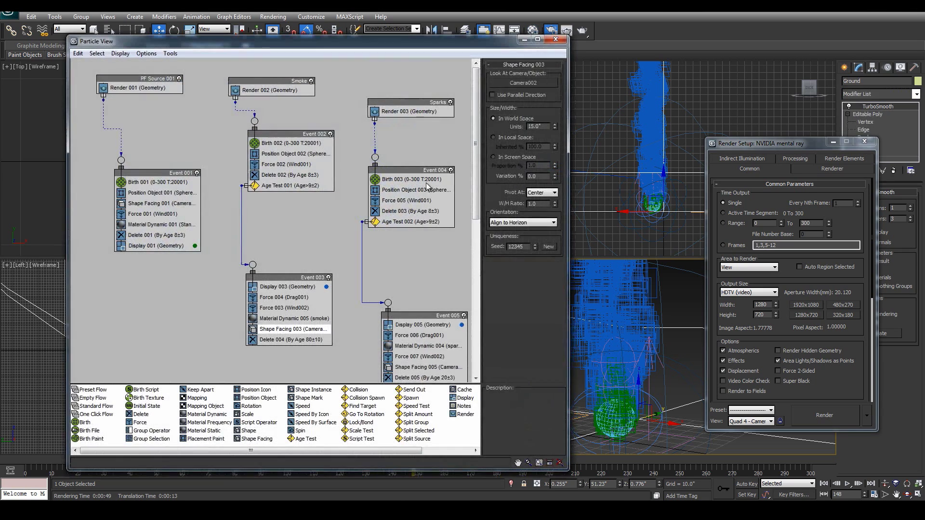
left_click(159, 182)
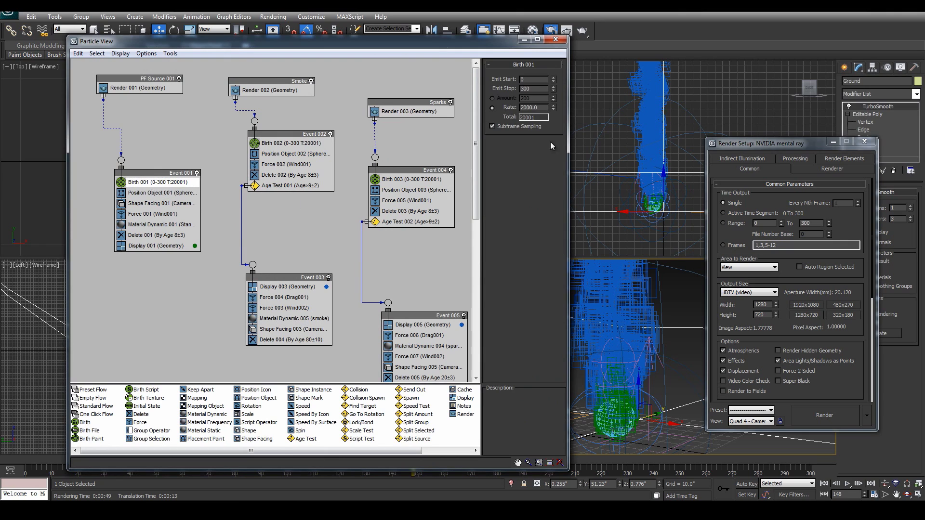
left_click_drag(524, 108, 487, 104)
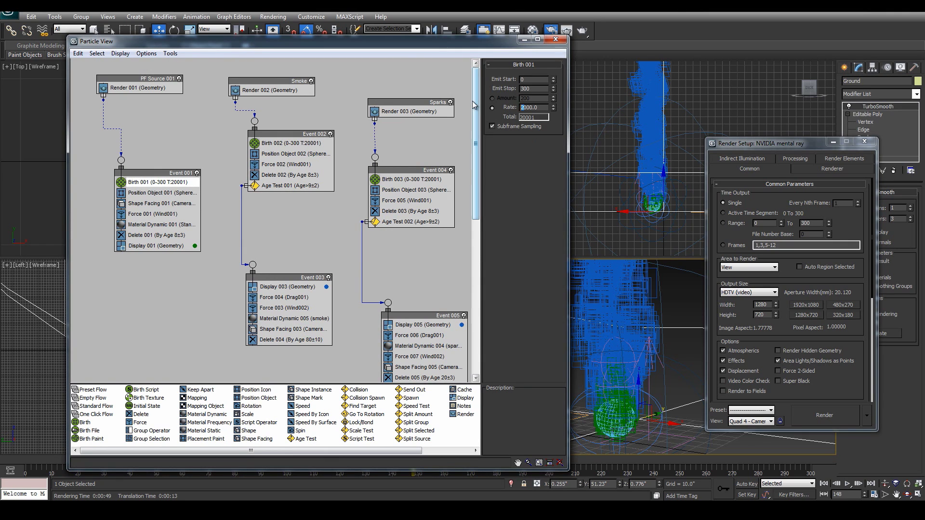
type("3")
key("Return")
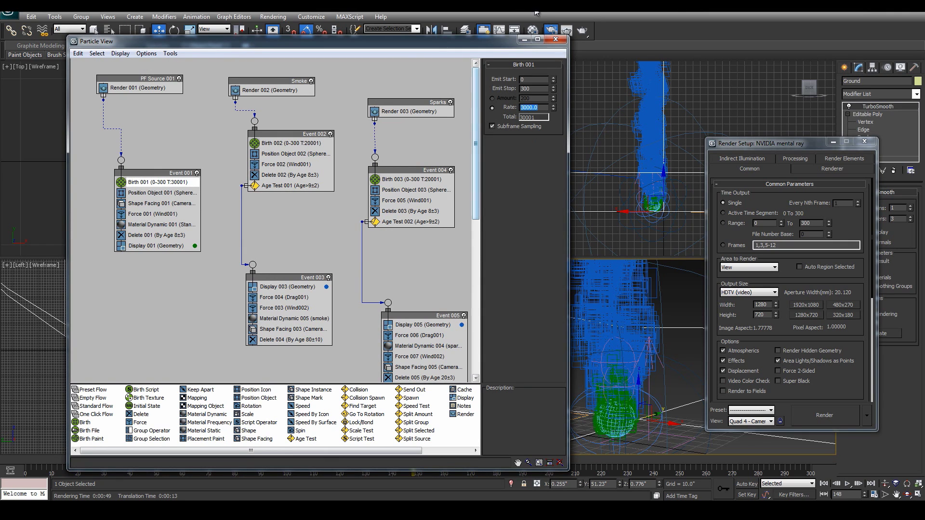
left_click(555, 39)
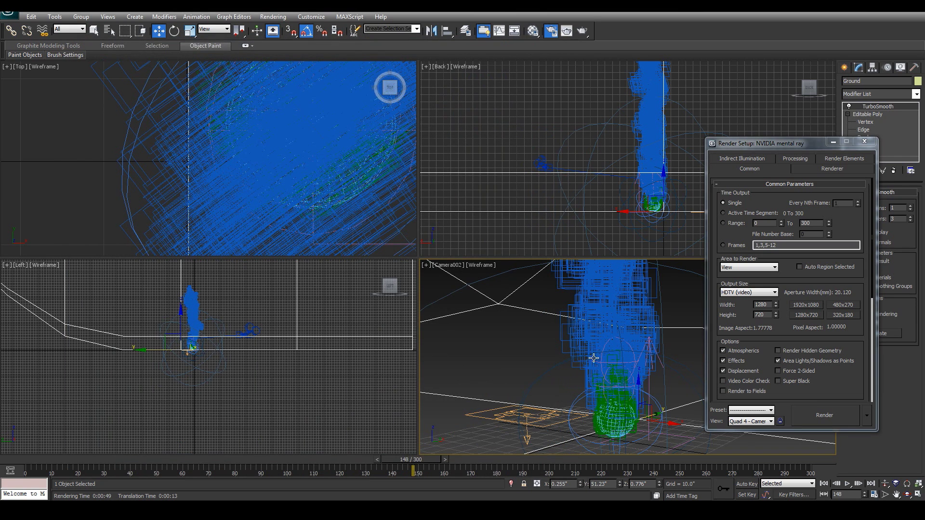